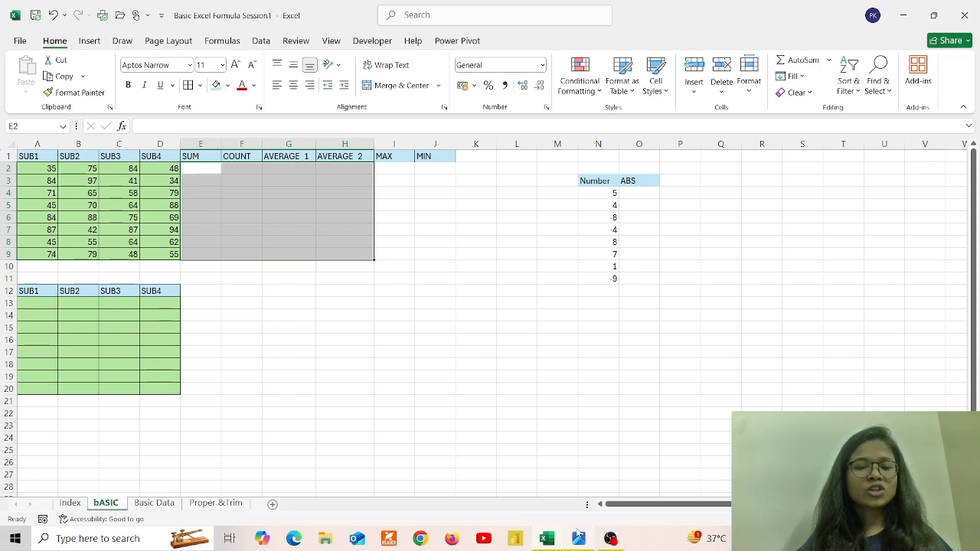
Enter =SUM(A2:D2) in E2 and fill it down to E9, giving totals 242 through 256
key("alt+Tab")
key("alt+Tab")
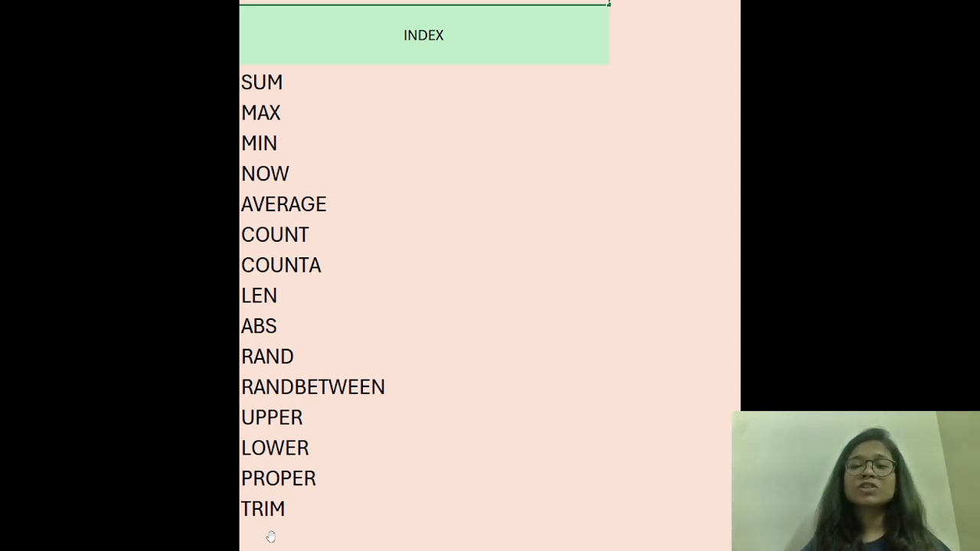
key("alt+Tab")
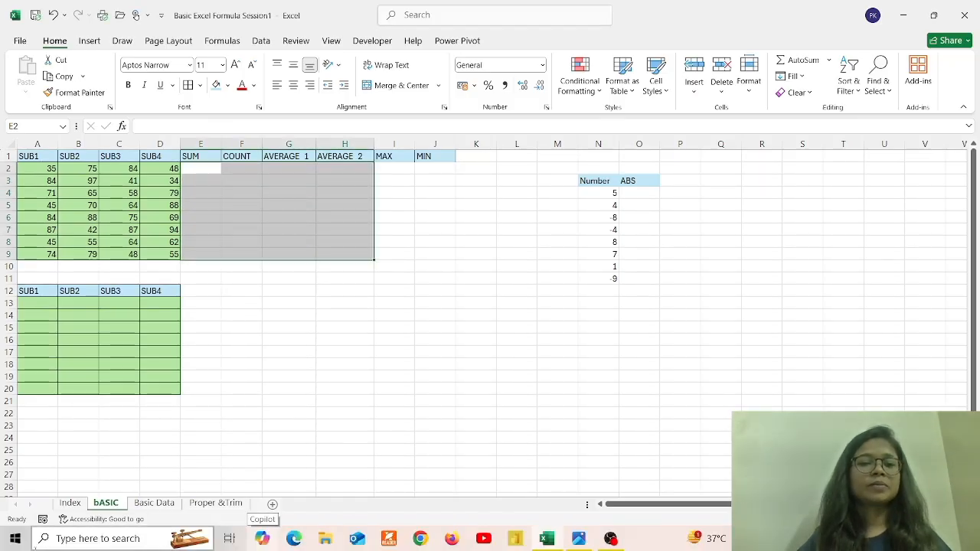
left_click(207, 173)
type("=sum")
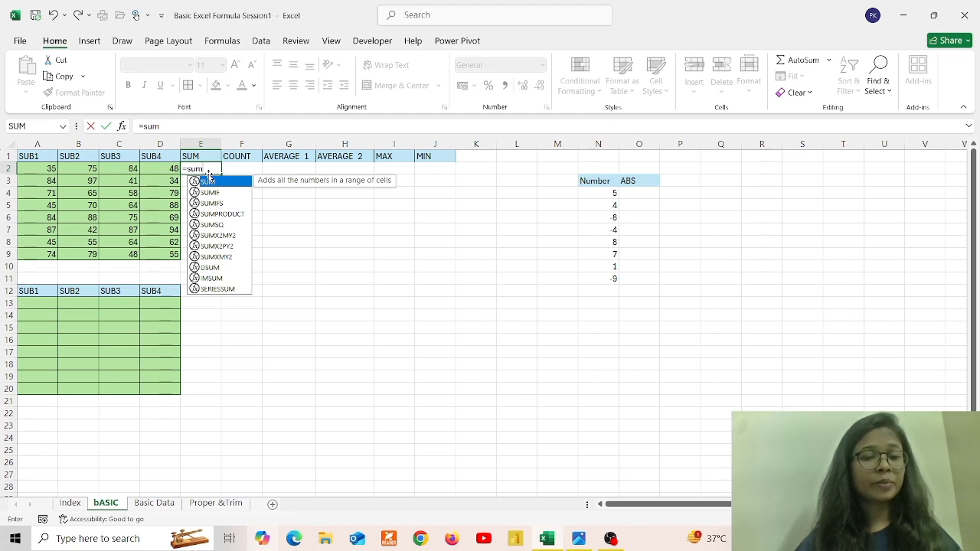
key("Tab")
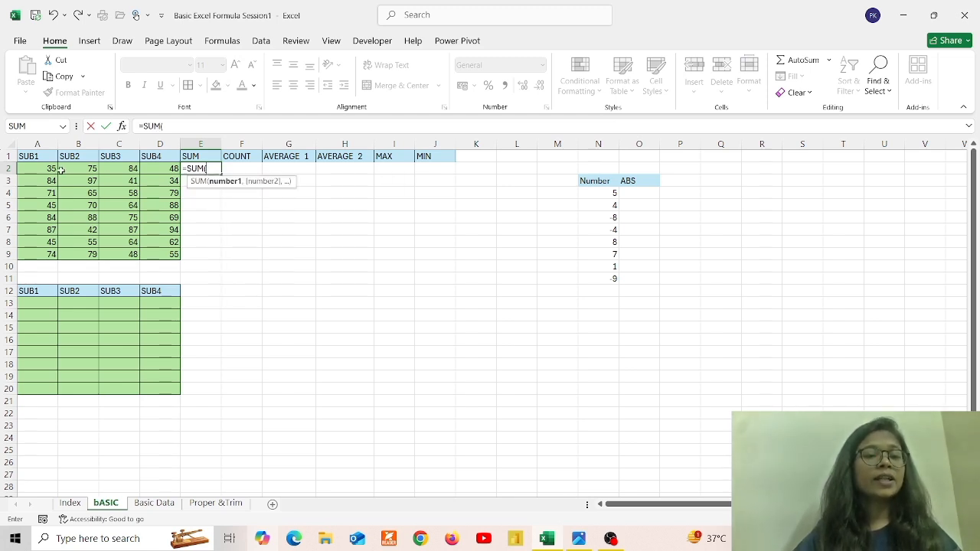
left_click_drag(38, 169, 158, 169)
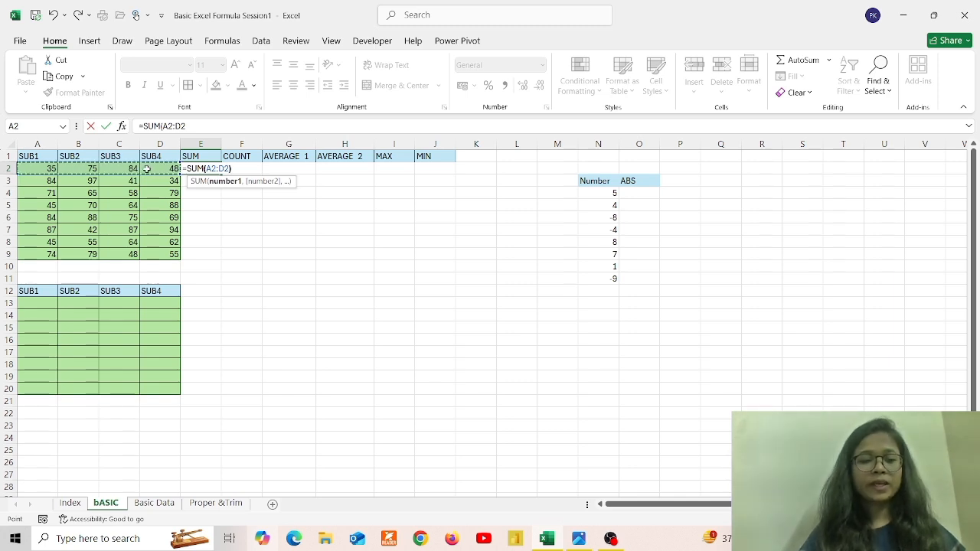
type(")")
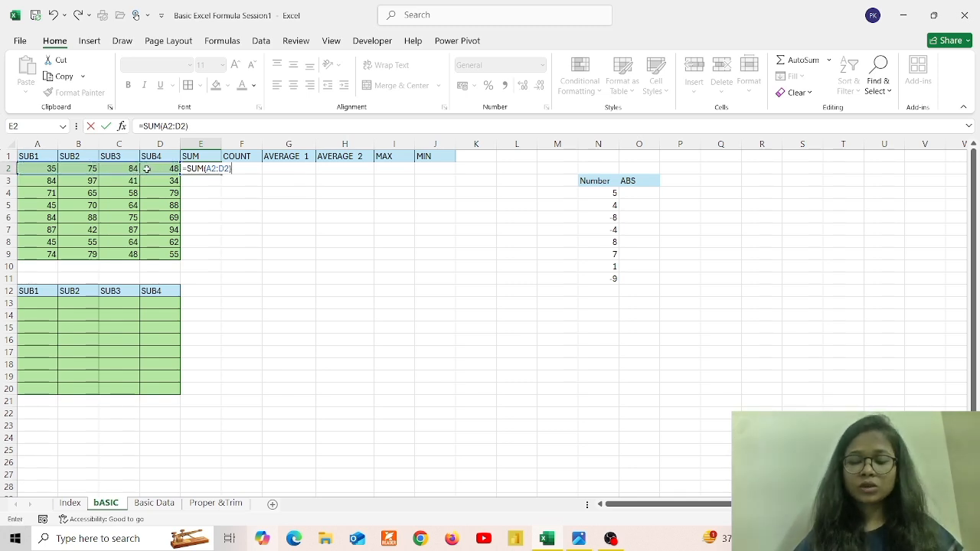
key("Return")
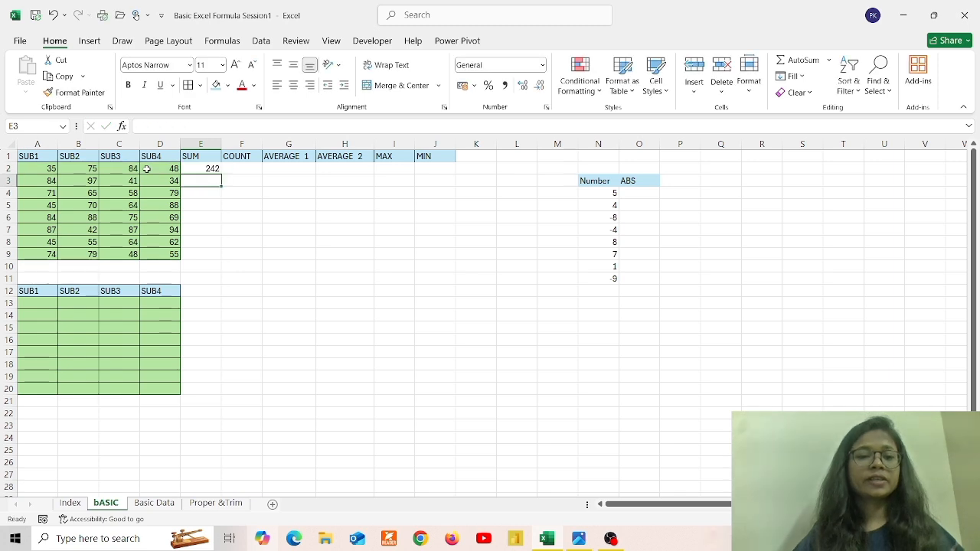
left_click(207, 168)
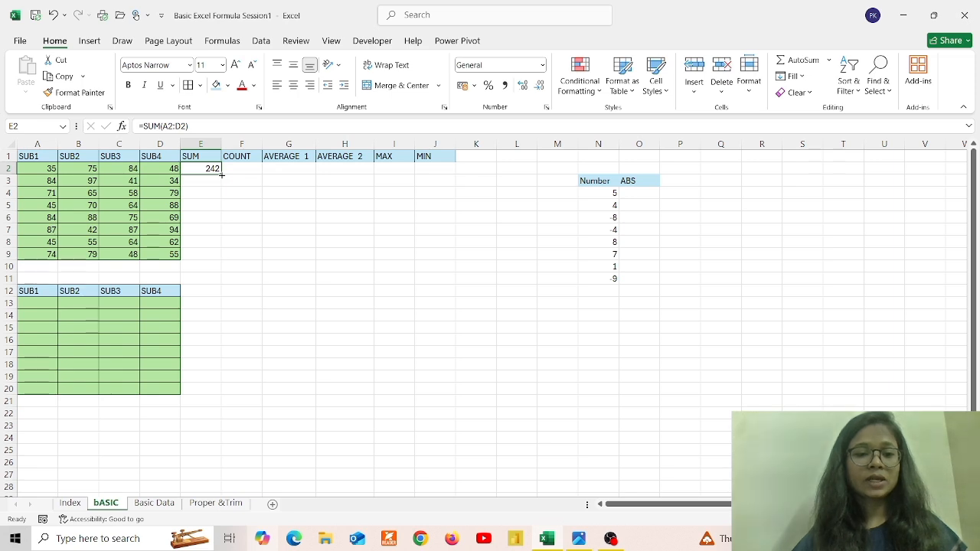
double_click(221, 174)
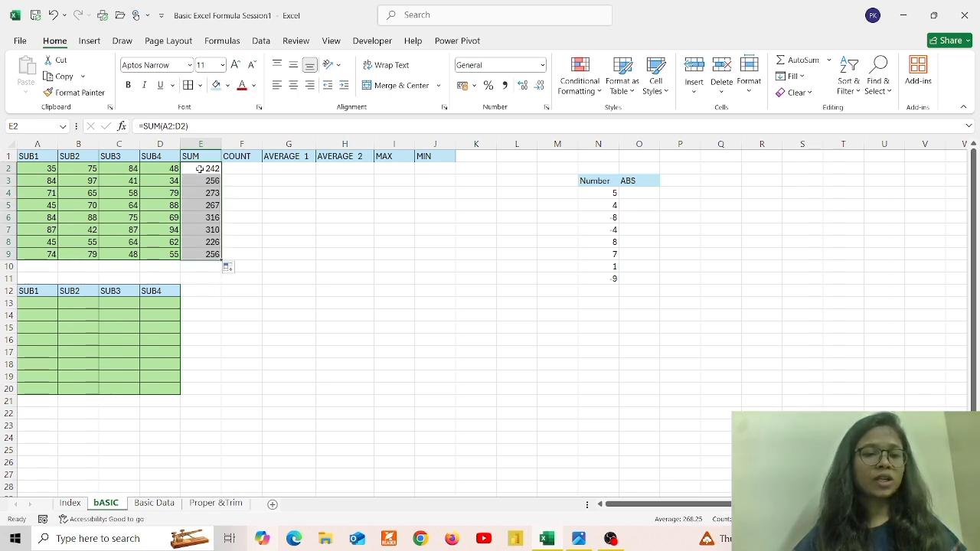
Check the marks in rows 2 and 3 against the E2 total's formula
left_click(51, 170)
left_click_drag(75, 169, 156, 173)
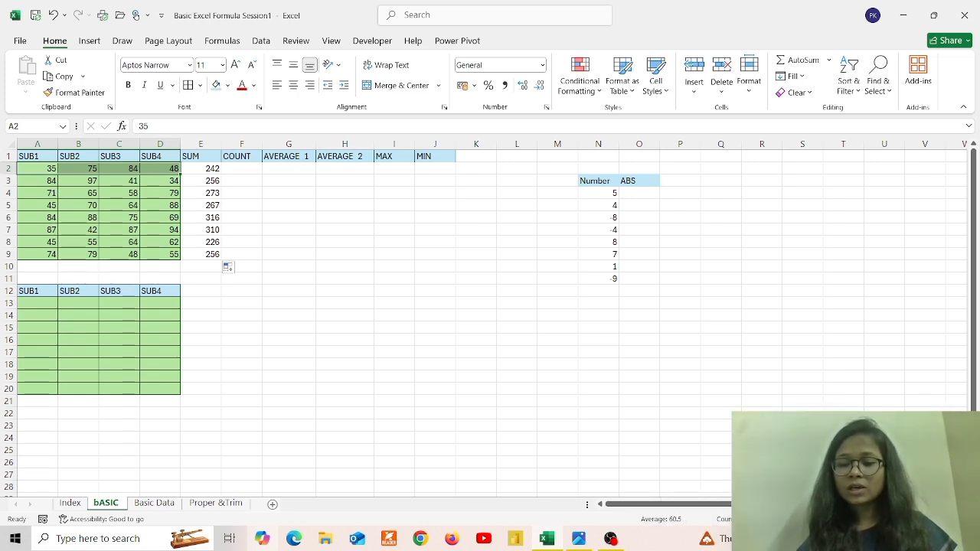
left_click(207, 168)
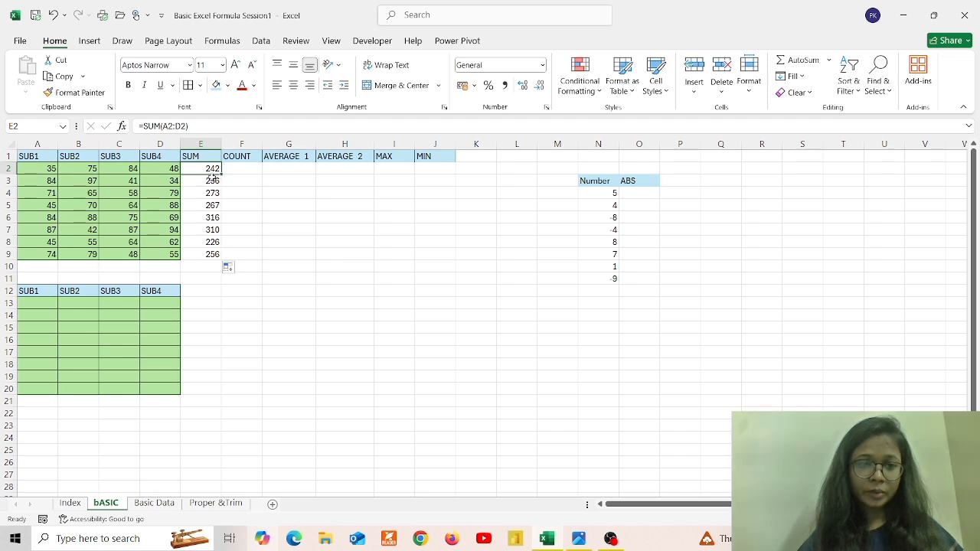
left_click(46, 180)
left_click_drag(67, 182, 163, 186)
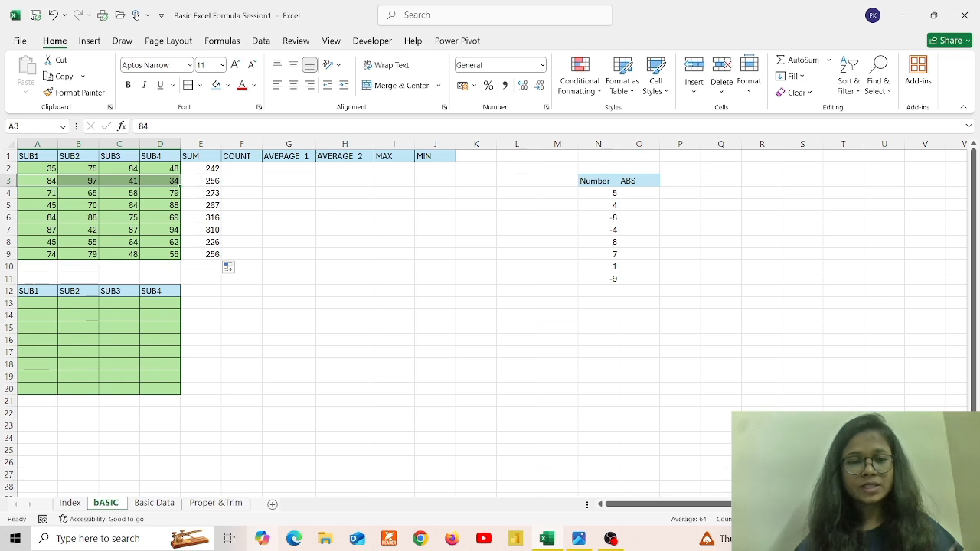
Enter =COUNT(A2:D2) in F2 and fill it down to F9, showing 4 in every row
left_click(242, 169)
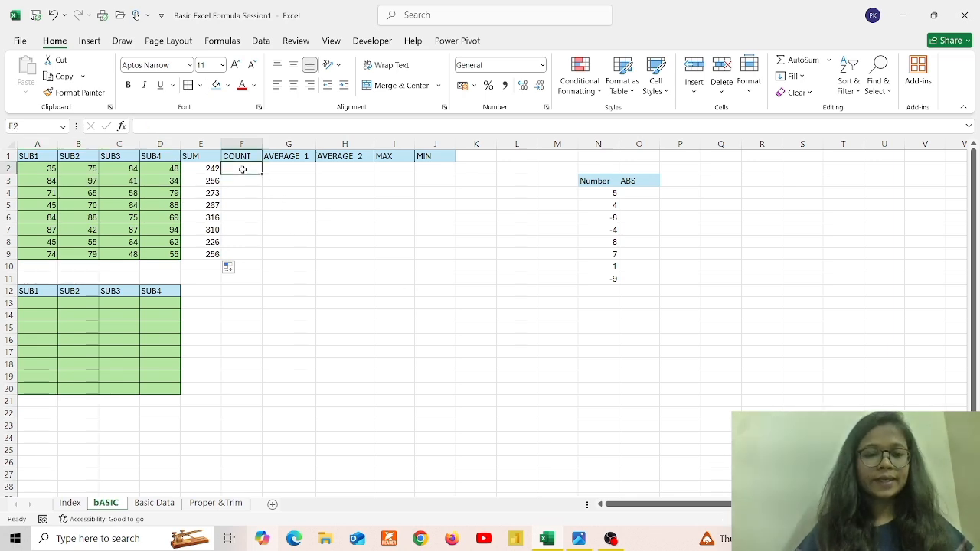
type("=c")
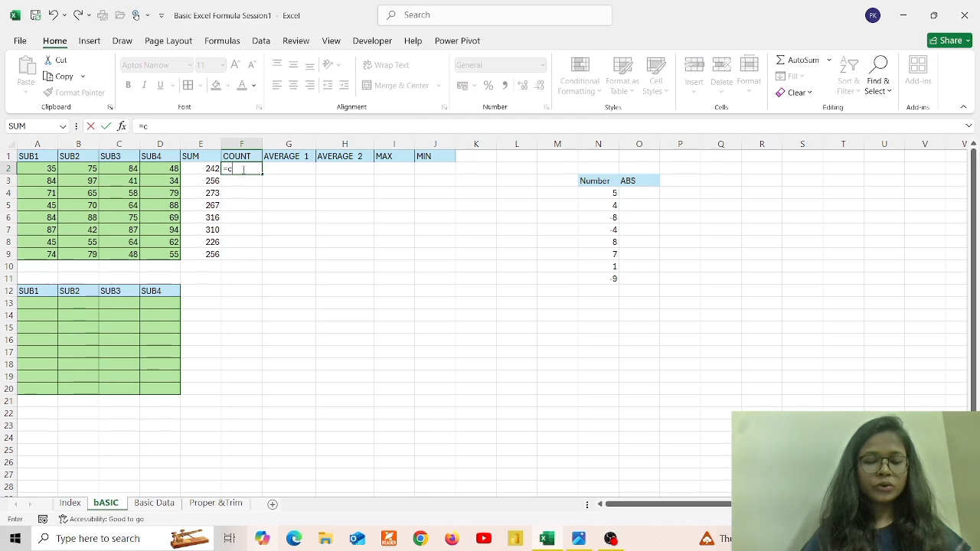
type("oun")
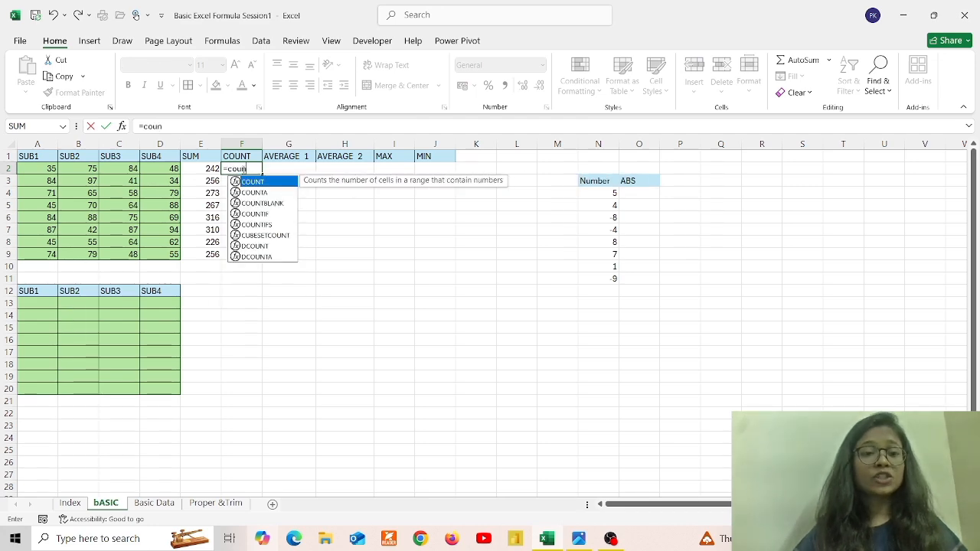
key("Tab")
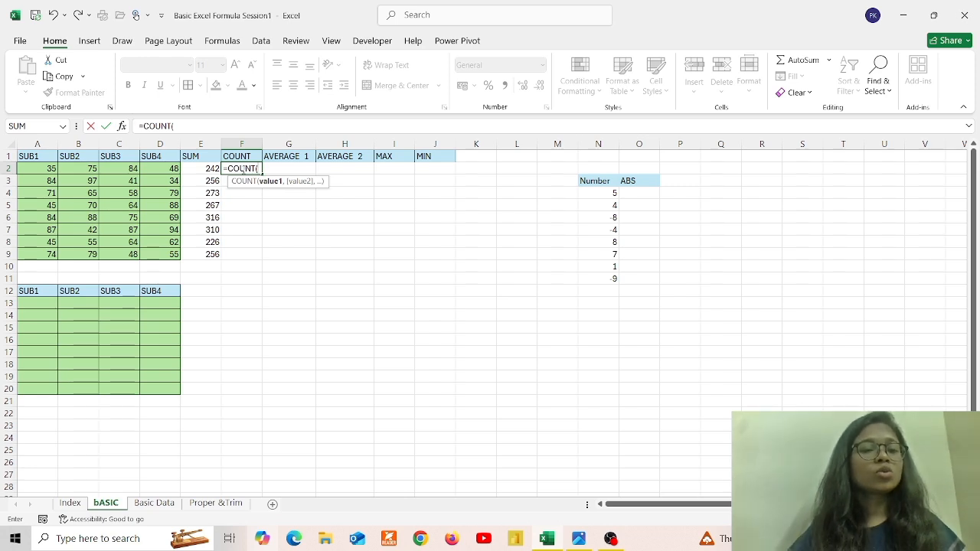
left_click_drag(46, 168, 174, 175)
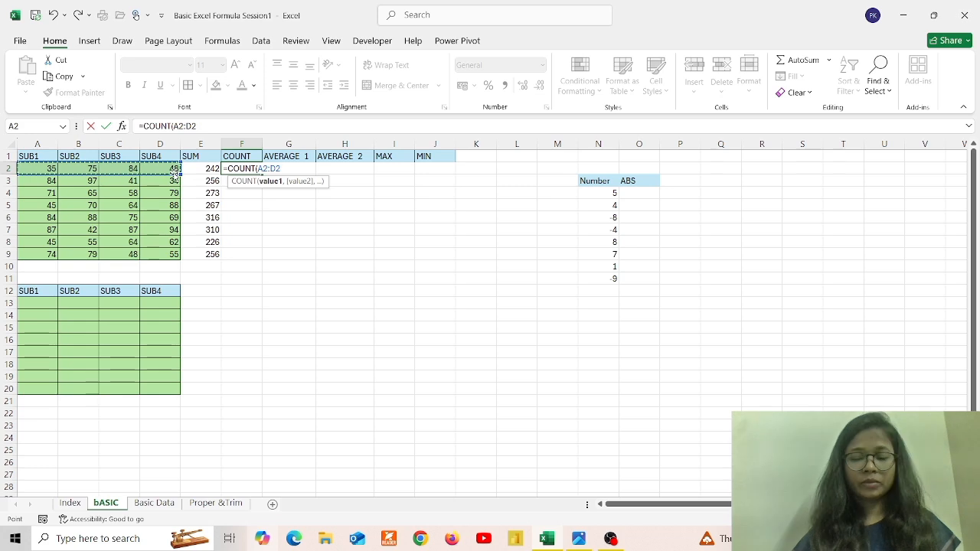
type(")")
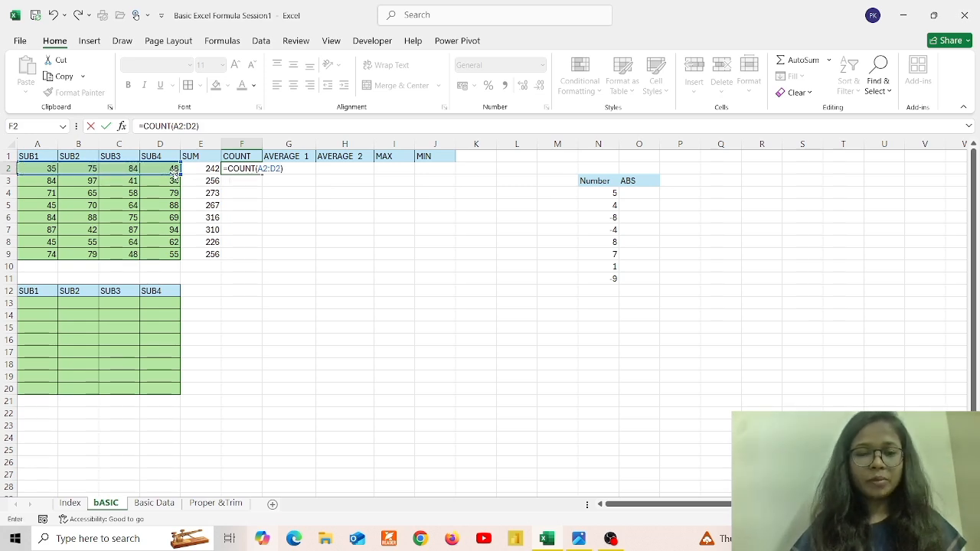
key("Return")
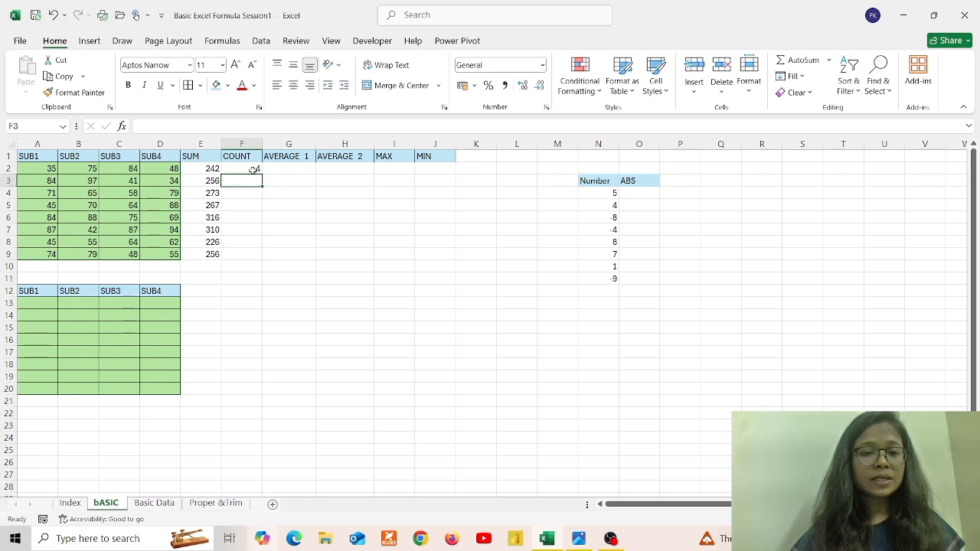
left_click(252, 170)
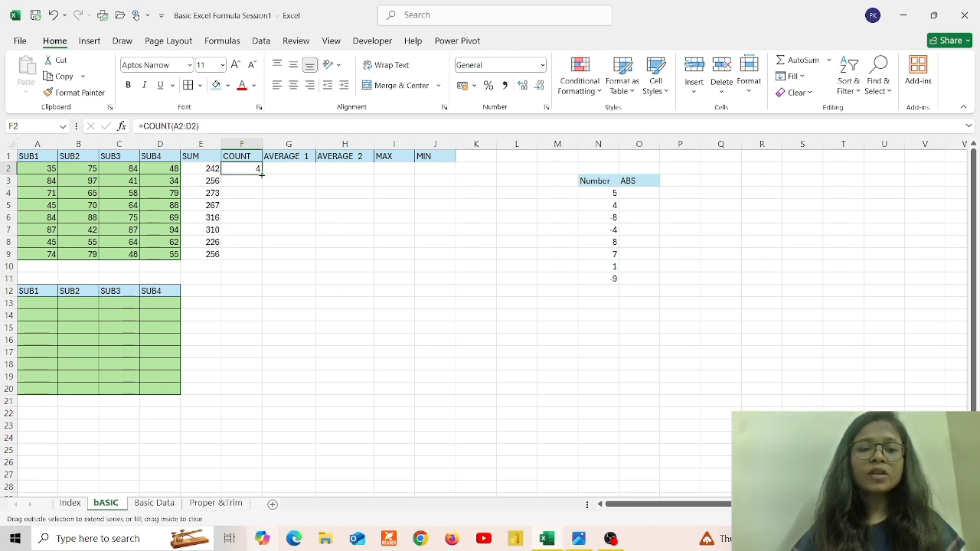
double_click(261, 175)
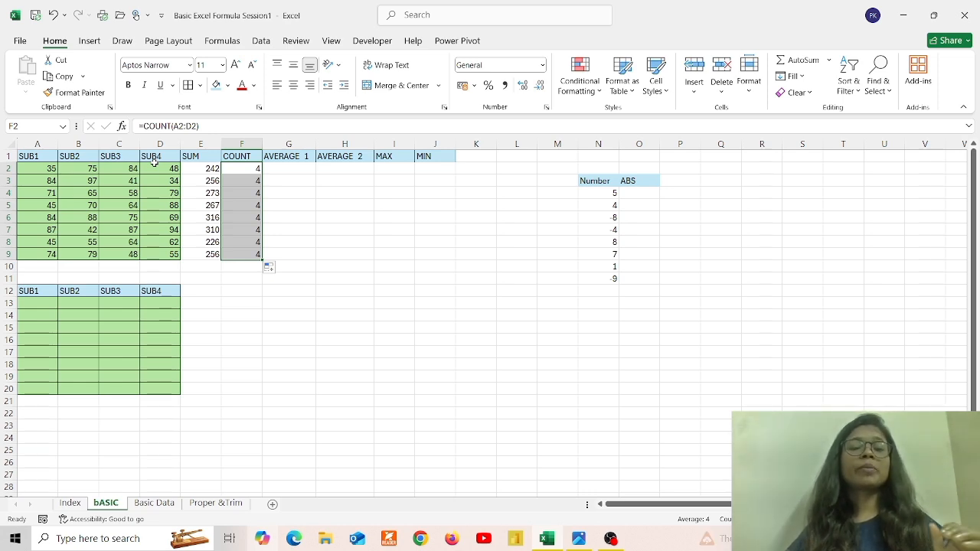
left_click(291, 170)
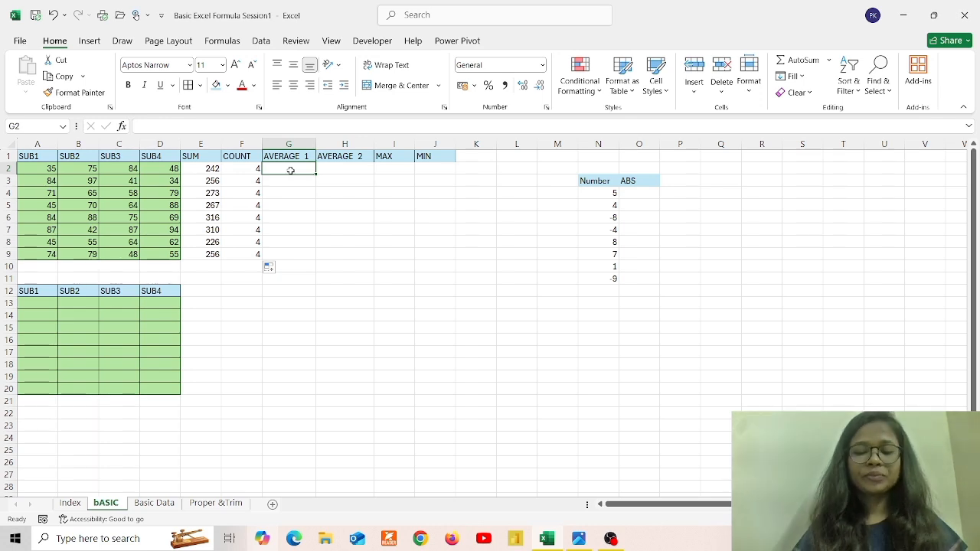
Enter =AVERAGE(A2:D2) in G2 and fill it down to G9, giving 60.5, 64, 68.25 and so on
type("=ave")
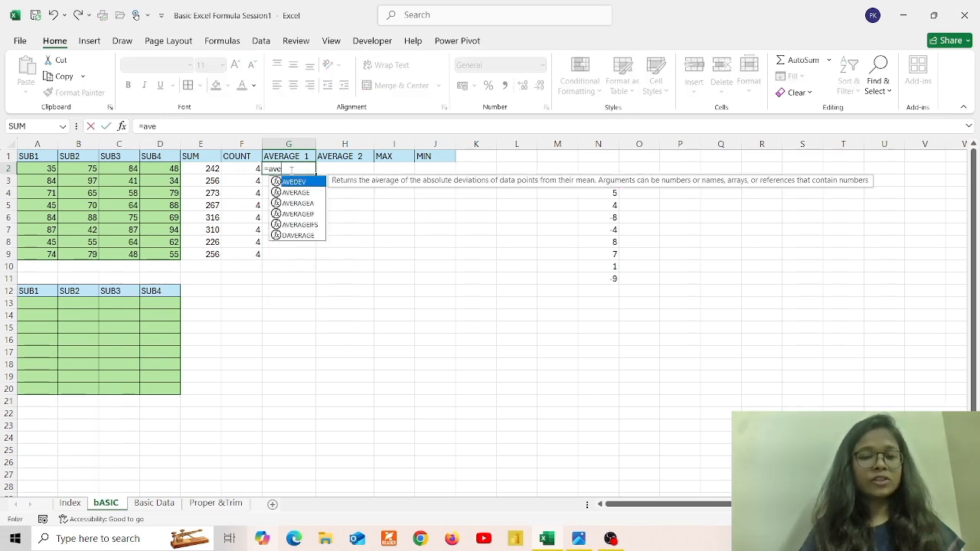
key("Down")
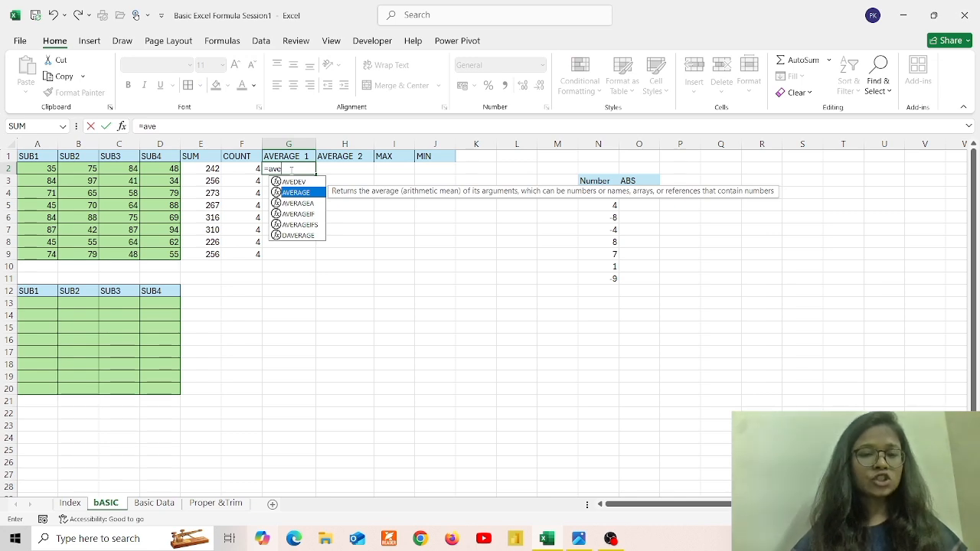
key("Tab")
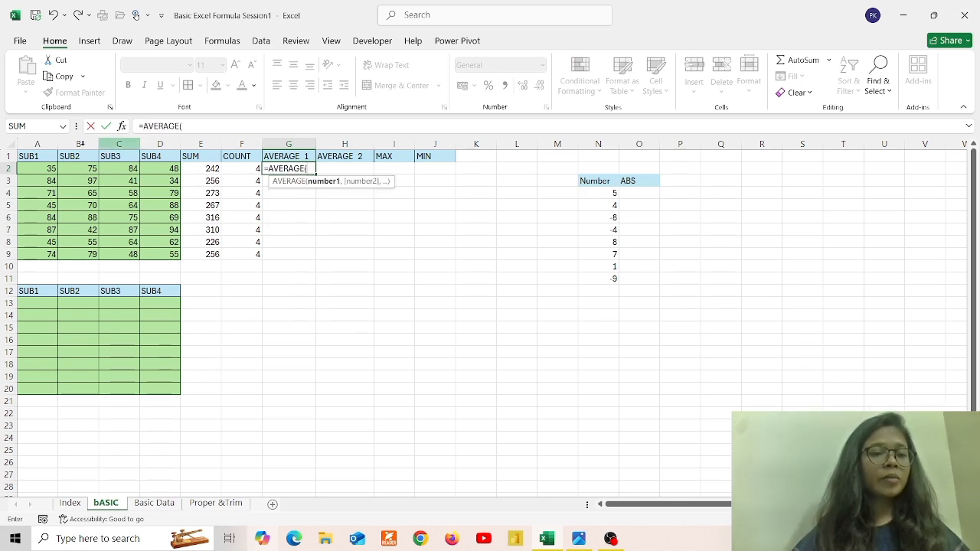
left_click_drag(46, 164, 170, 168)
type(")")
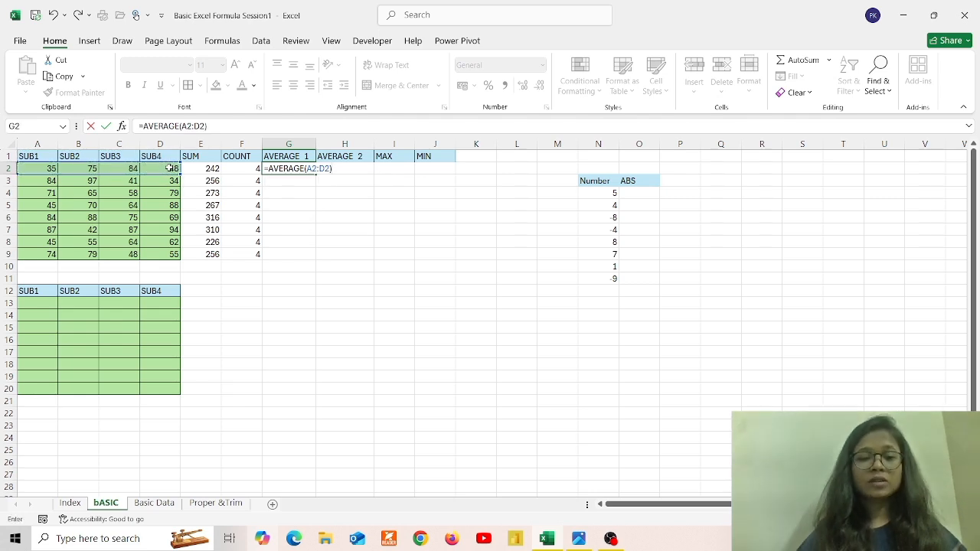
key("Return")
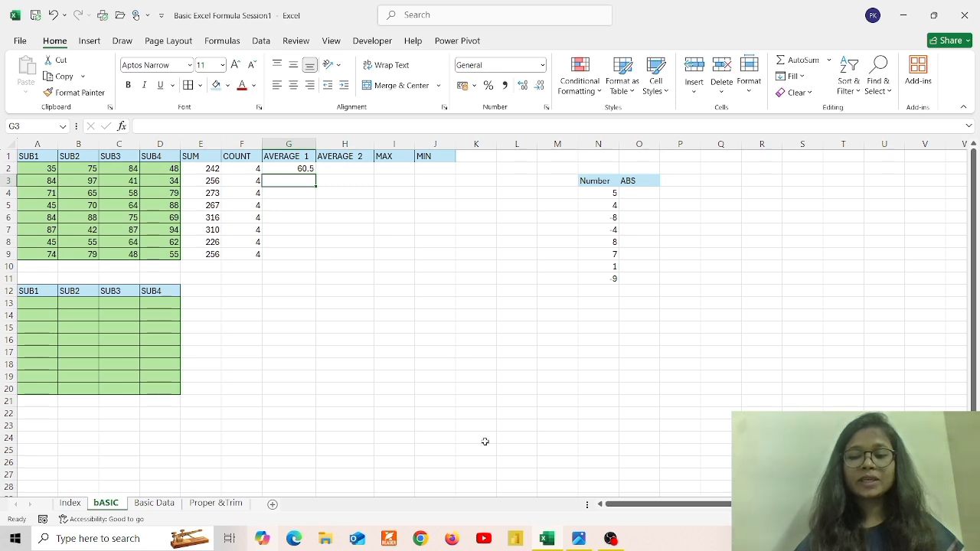
left_click(297, 168)
double_click(314, 173)
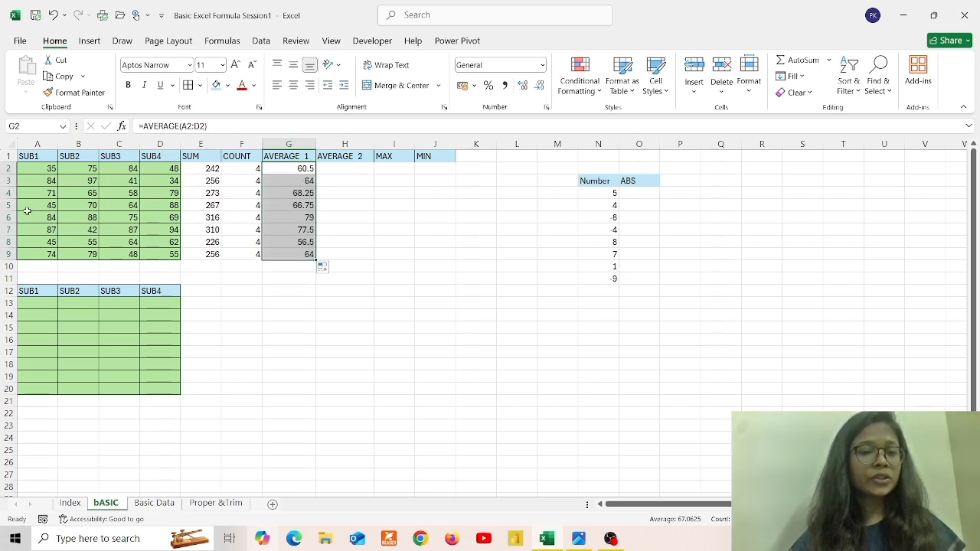
left_click_drag(35, 207, 161, 207)
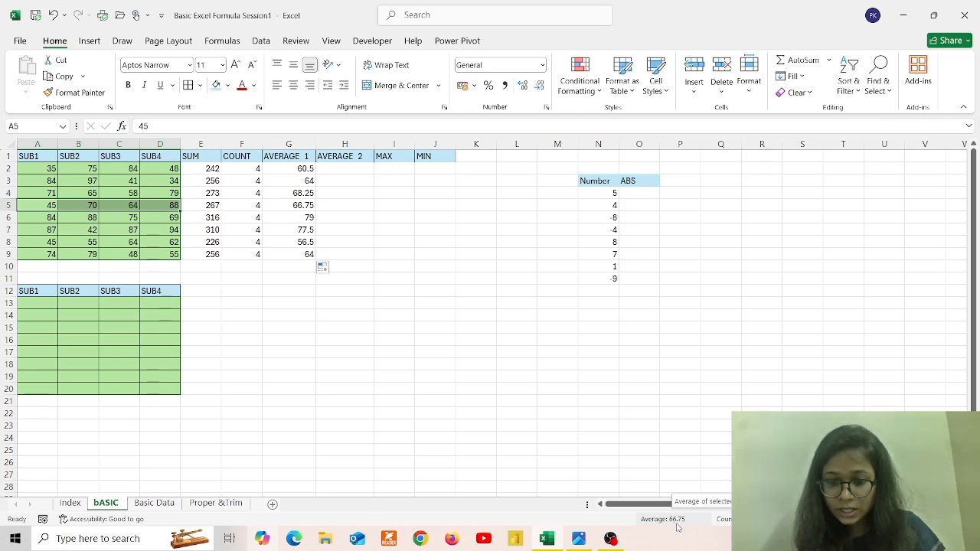
left_click(293, 205)
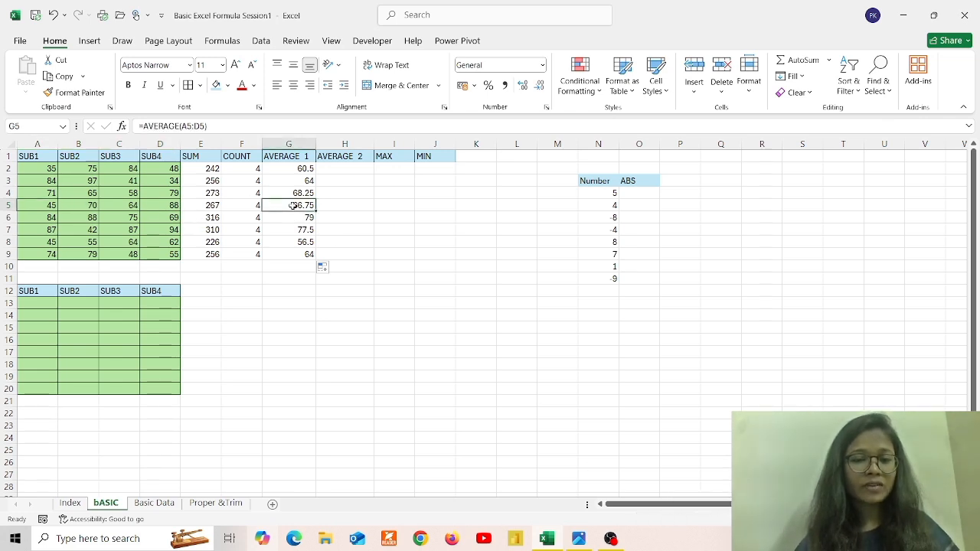
left_click(348, 166)
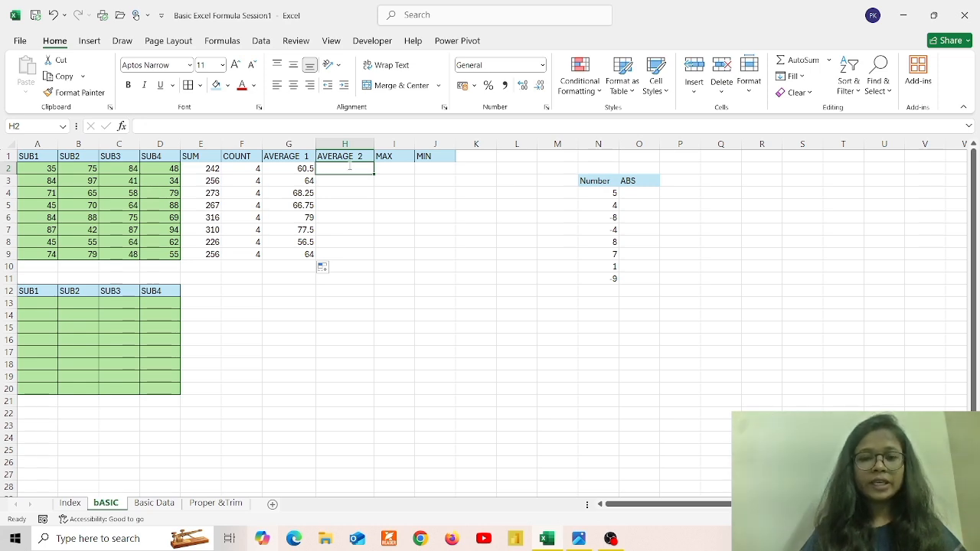
Enter =E2/F2 in H2 and fill it down to H9, matching the AVERAGE 1 values
type("=")
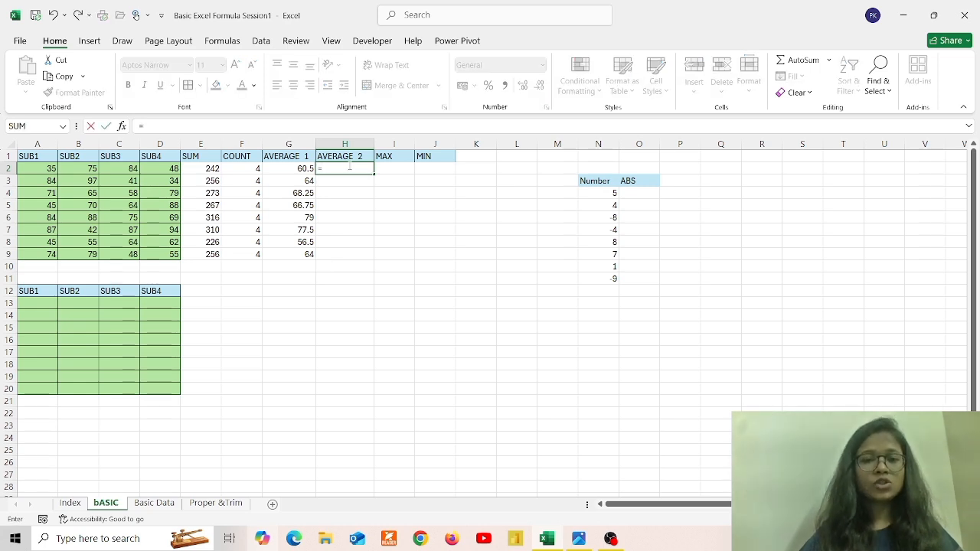
left_click(213, 169)
type("/")
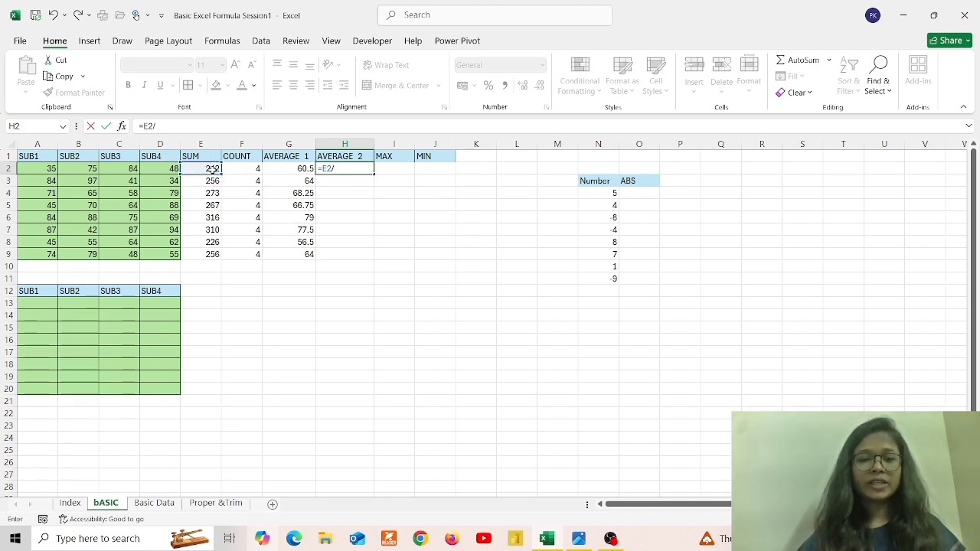
left_click(251, 169)
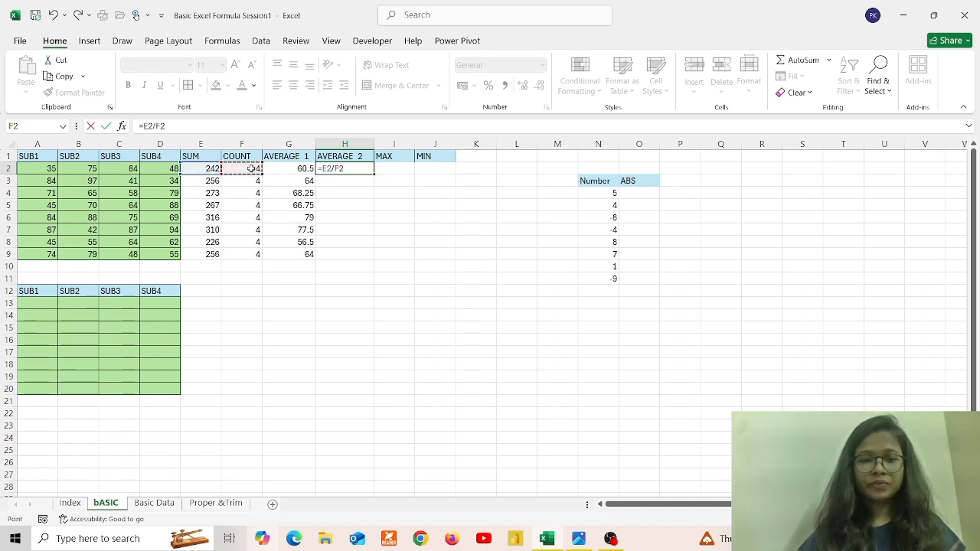
key("Return")
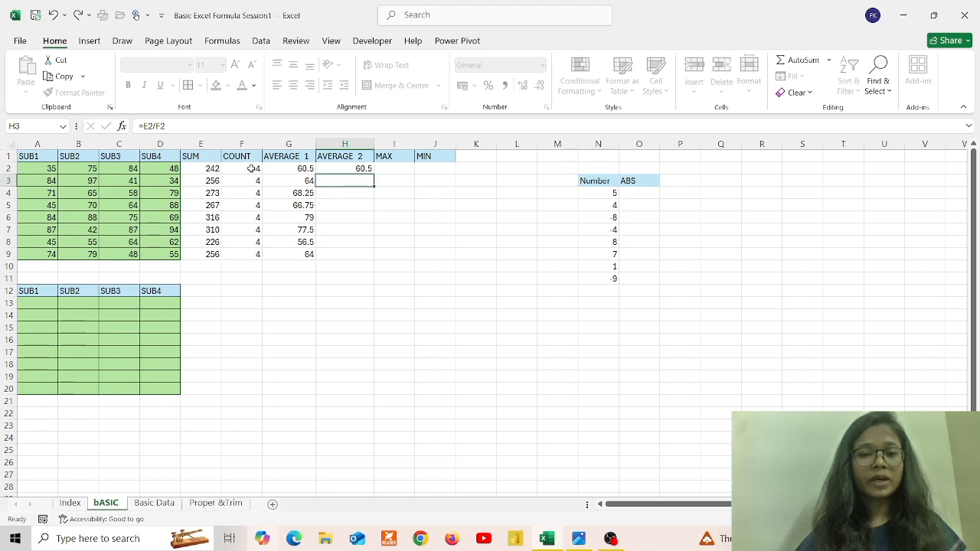
left_click(368, 170)
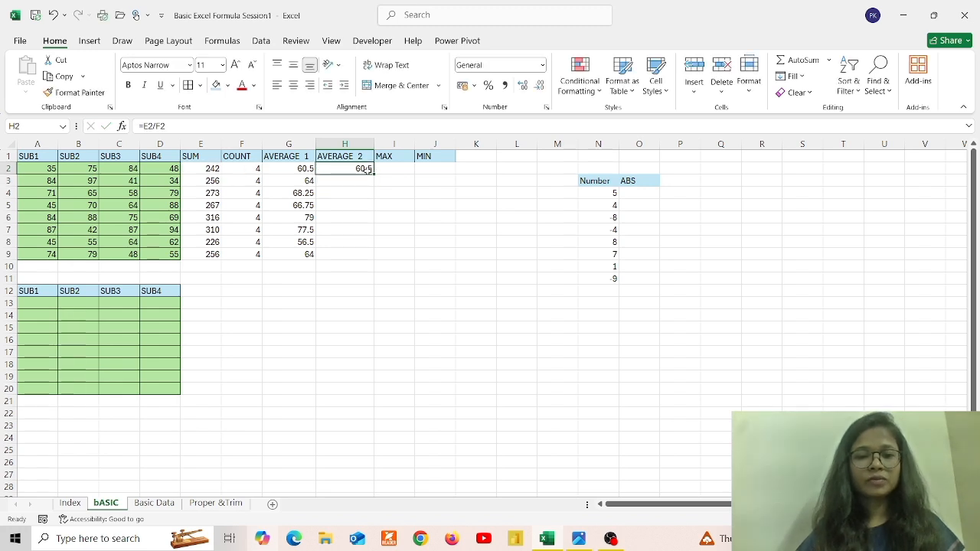
double_click(373, 174)
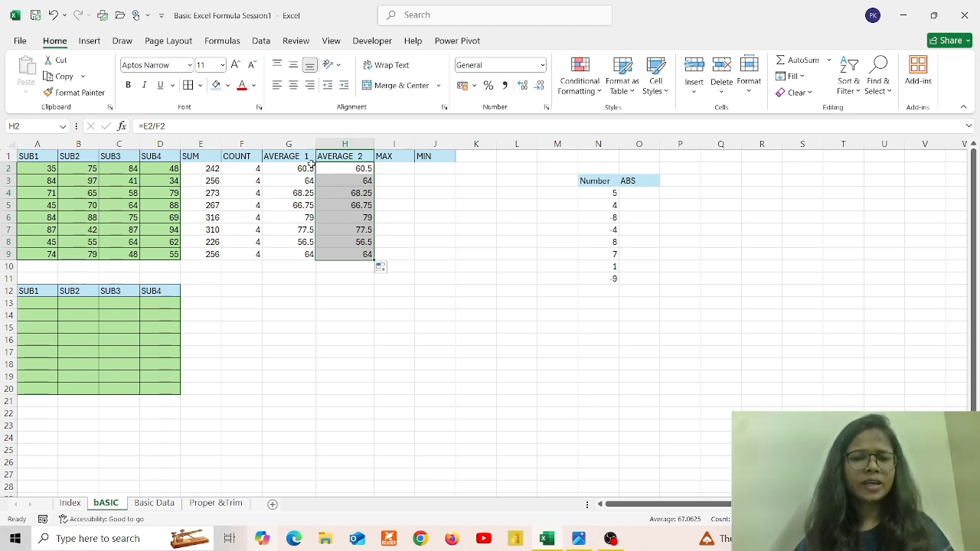
left_click(391, 167)
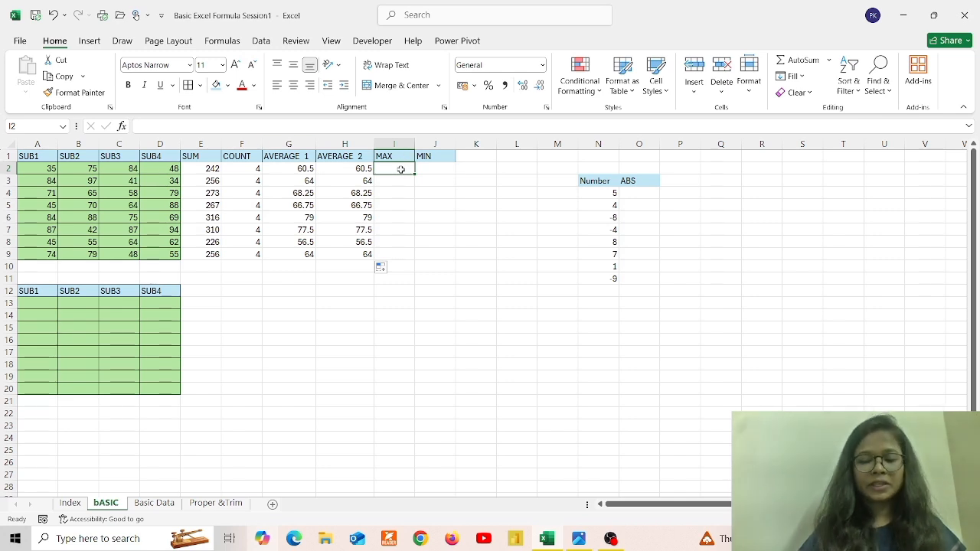
Enter =MAX(A2:D2) in I2 and fill it down to I9, showing 84, 97, 79, 88 and so on
type("=max")
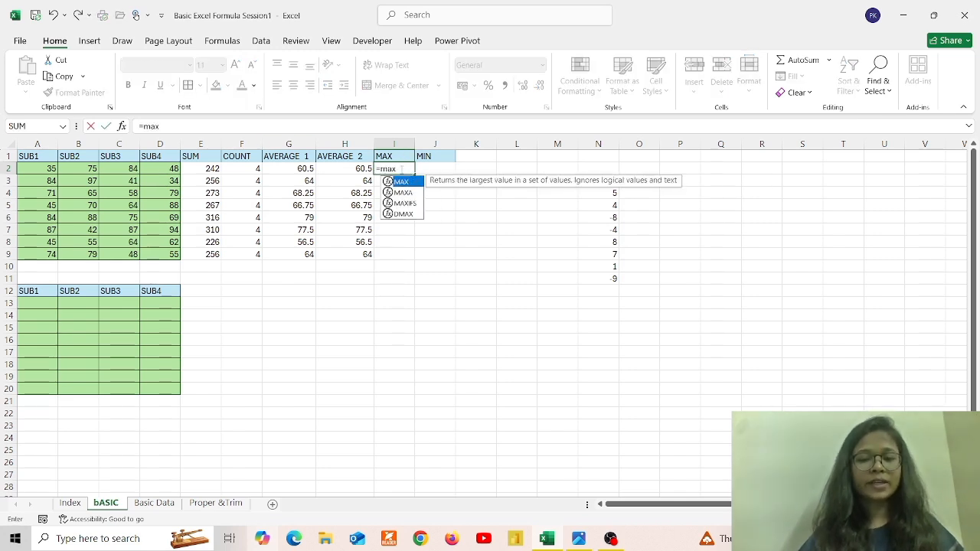
key("Tab")
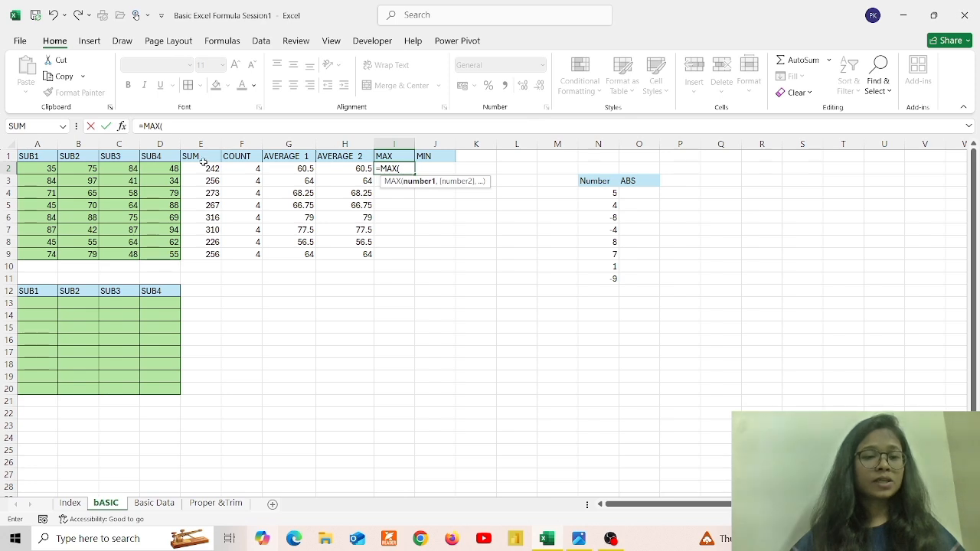
left_click_drag(31, 166, 151, 169)
type(")")
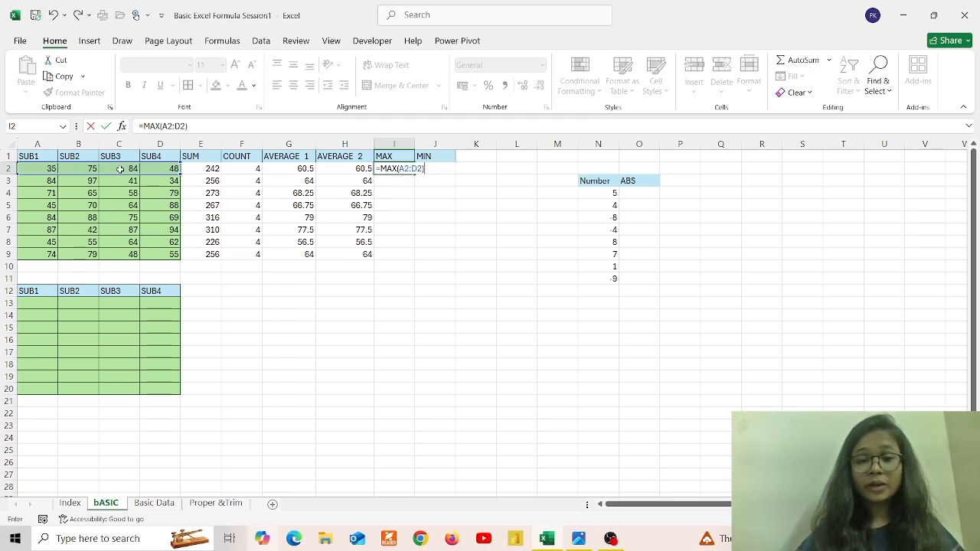
key("Return")
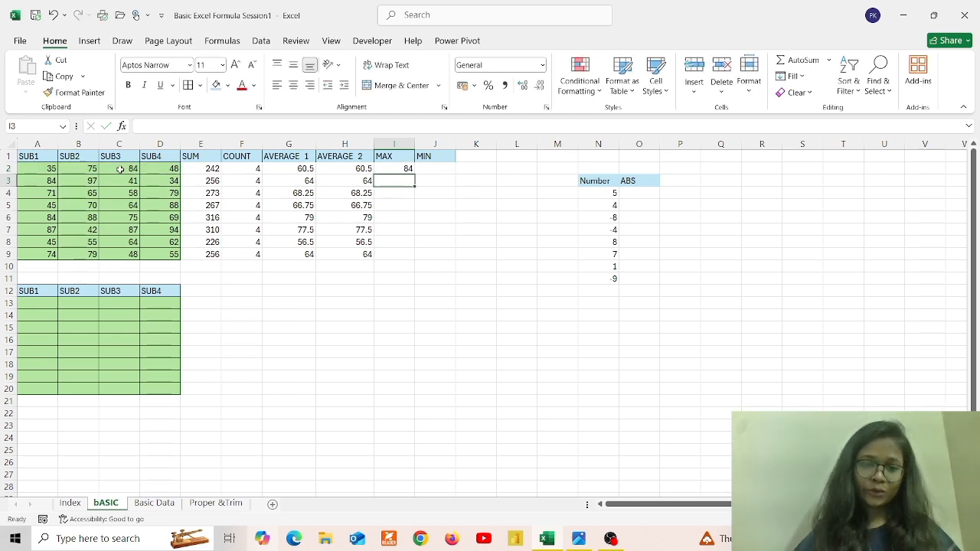
left_click(394, 169)
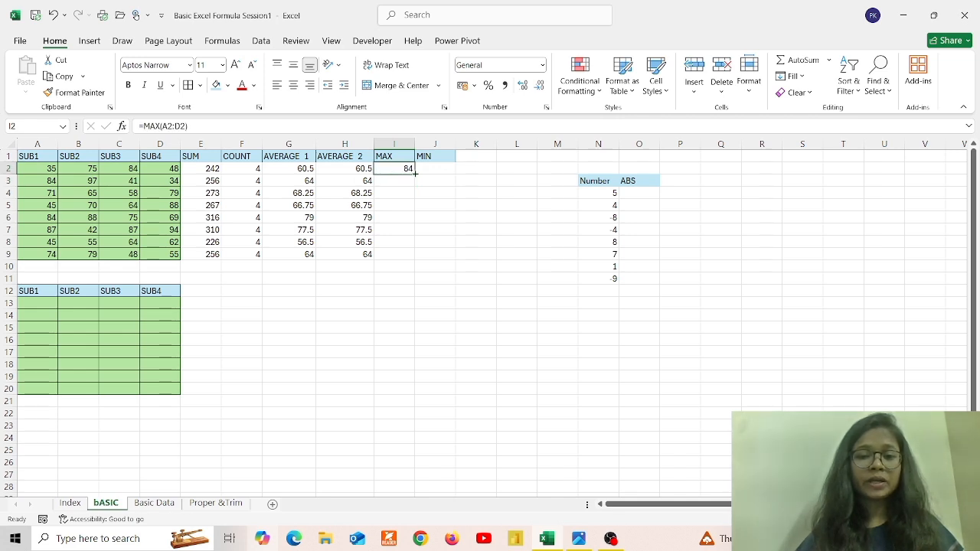
double_click(415, 173)
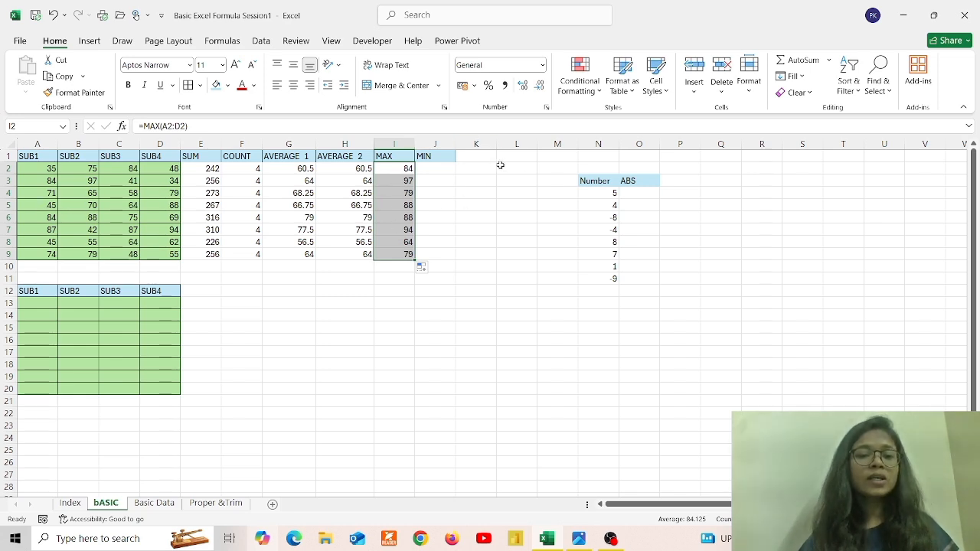
left_click(435, 169)
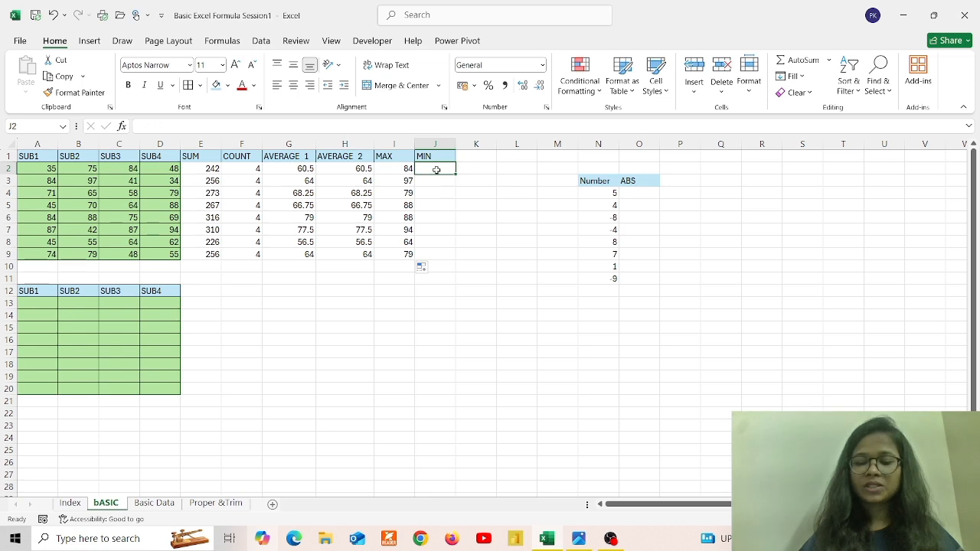
Enter =MIN(A2:D2) in J2 and fill it down to J9, showing 35, 34, 58, 45 and so on
type("=")
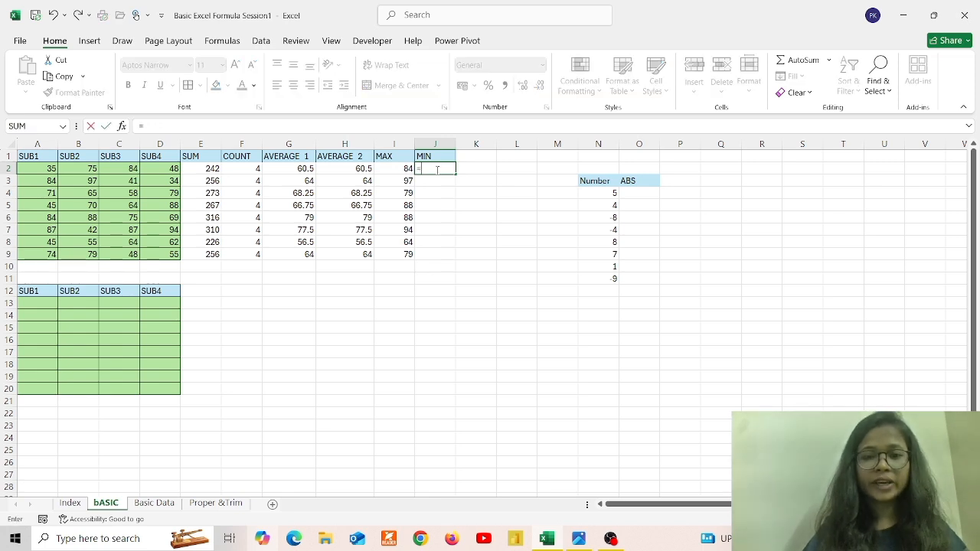
type("min")
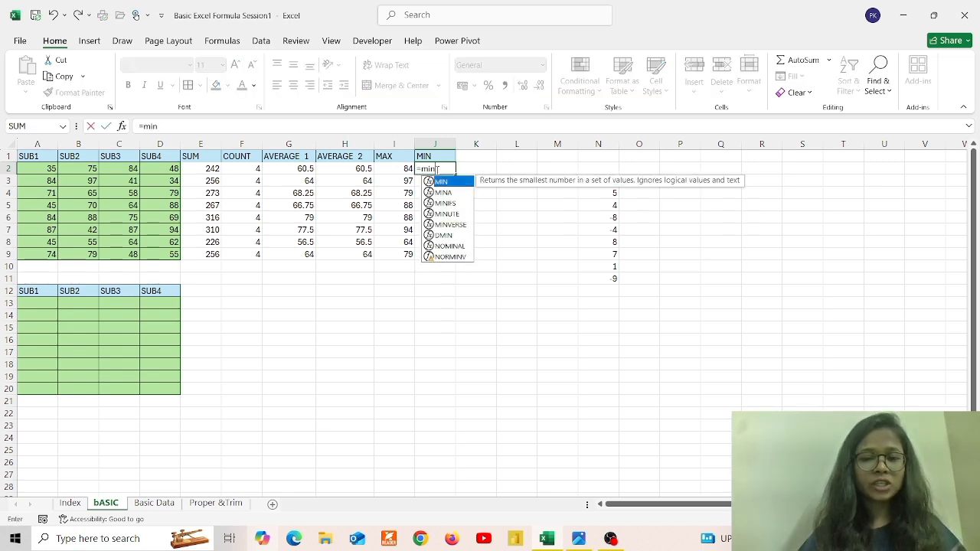
key("Tab")
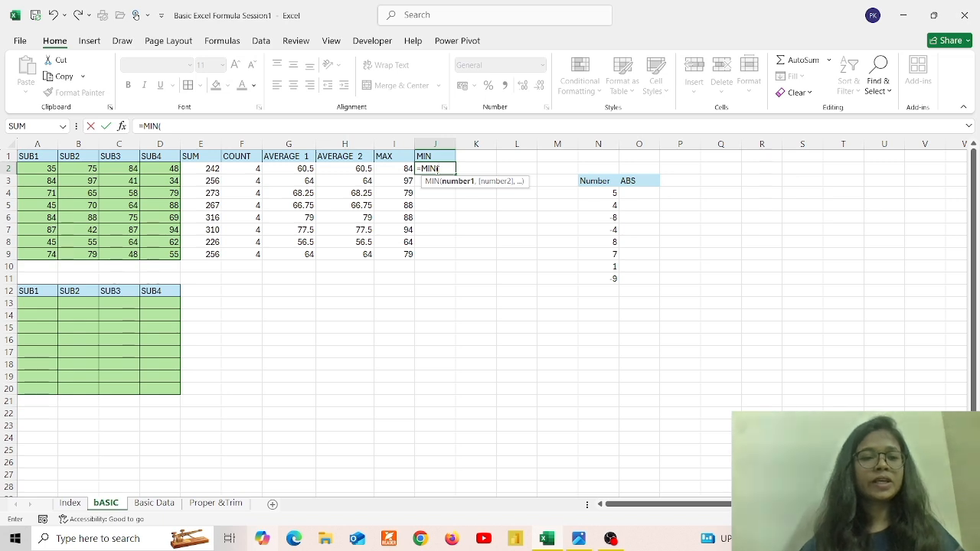
left_click_drag(45, 168, 159, 170)
type(")")
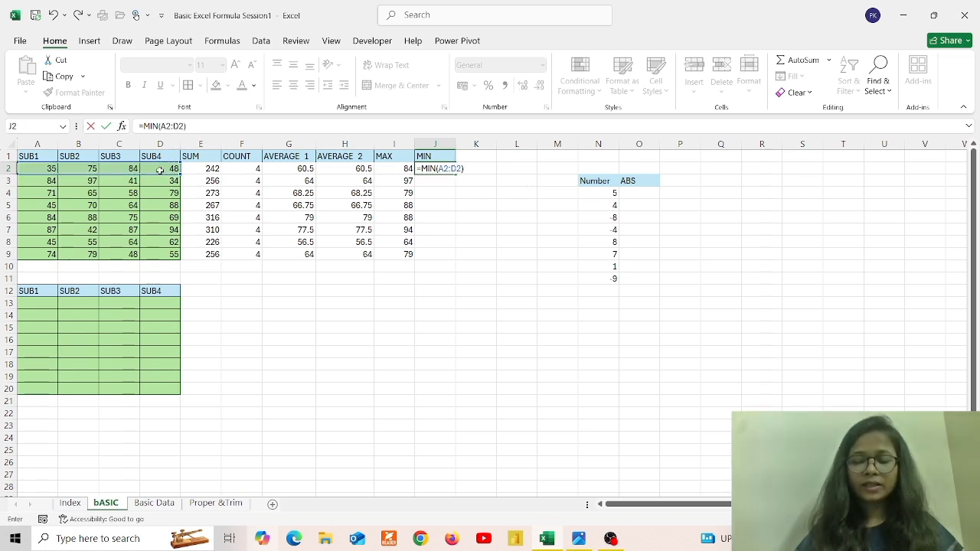
key("Return")
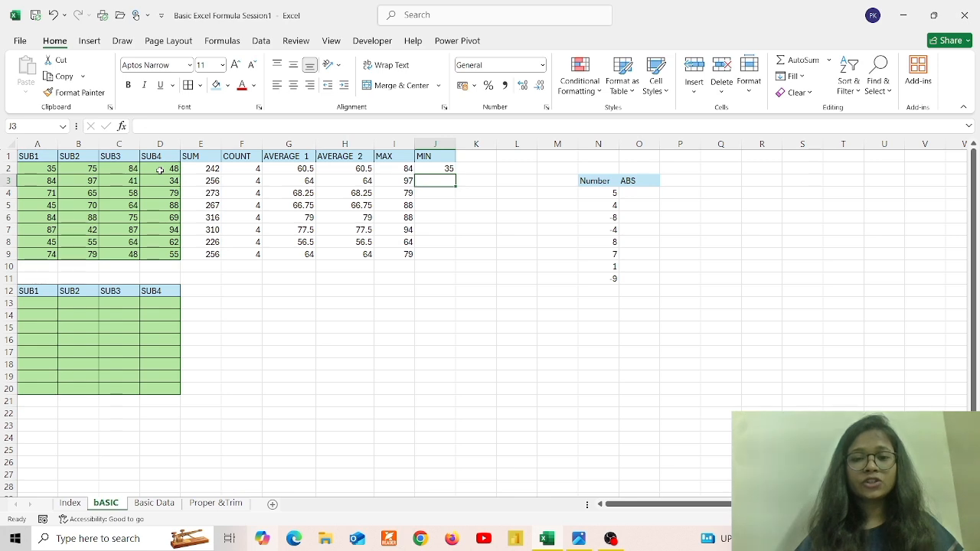
left_click(449, 169)
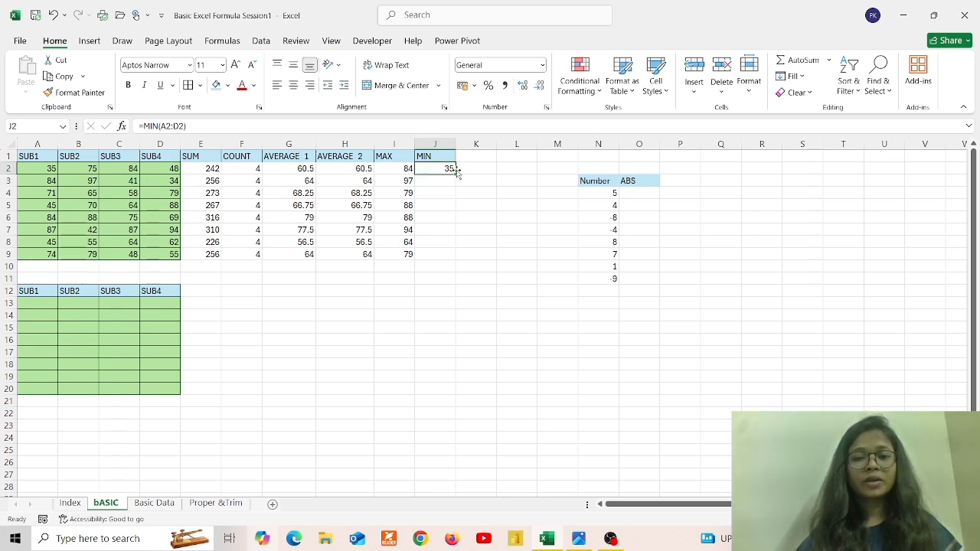
double_click(455, 173)
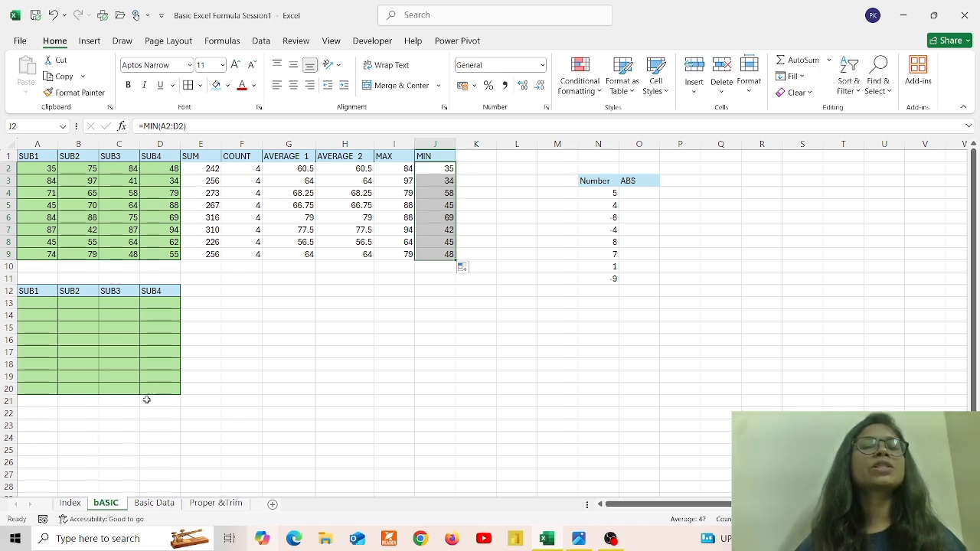
Enter =RAND()*20 in A13 and fill it across to D13 and down to row 20
left_click(42, 306)
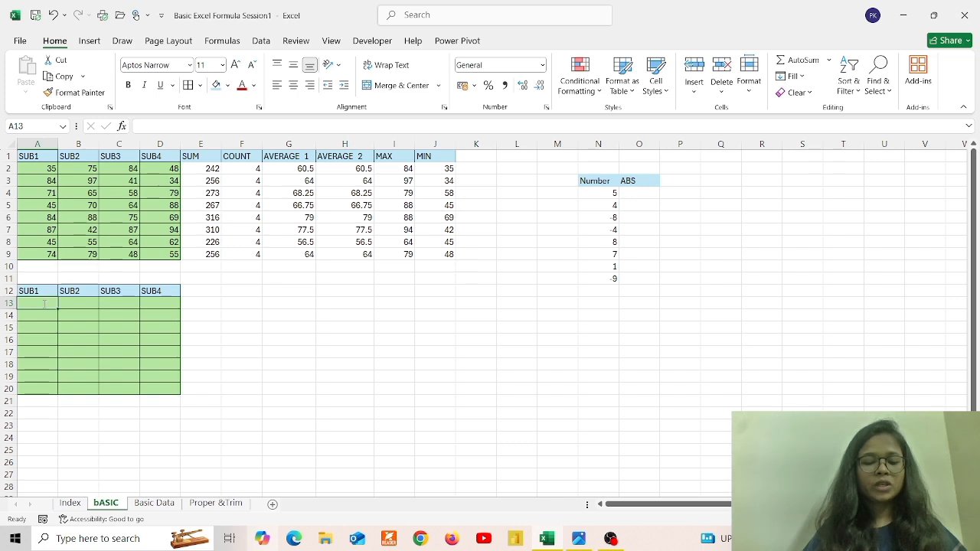
type("=rand")
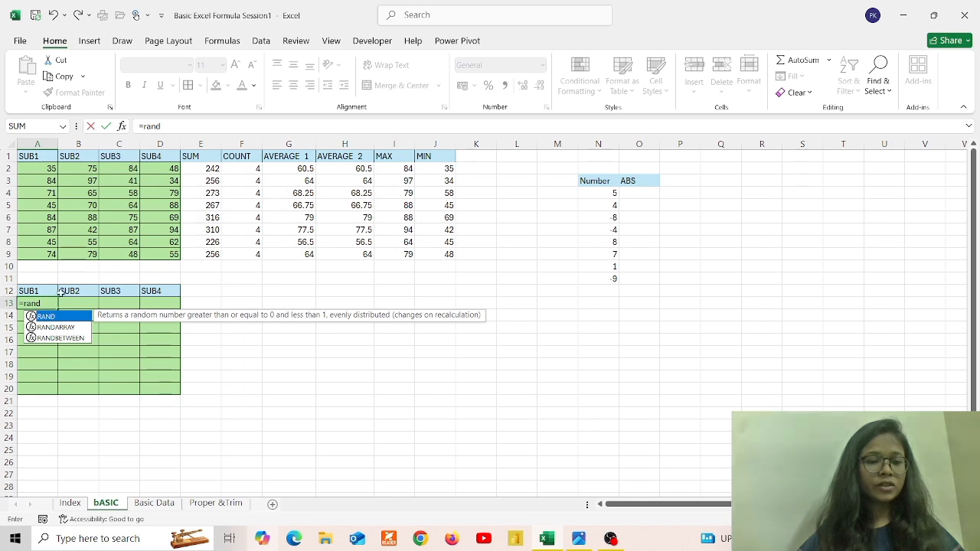
double_click(58, 315)
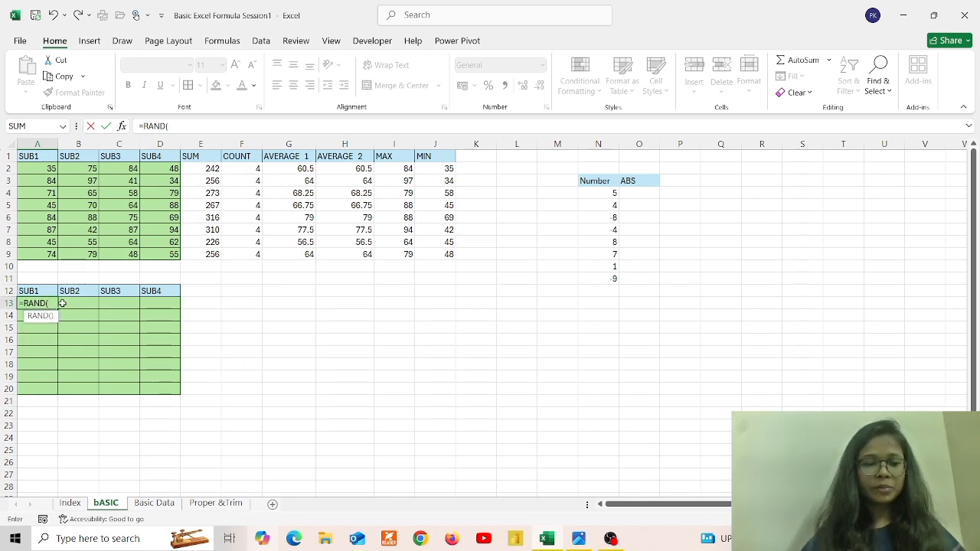
type(")")
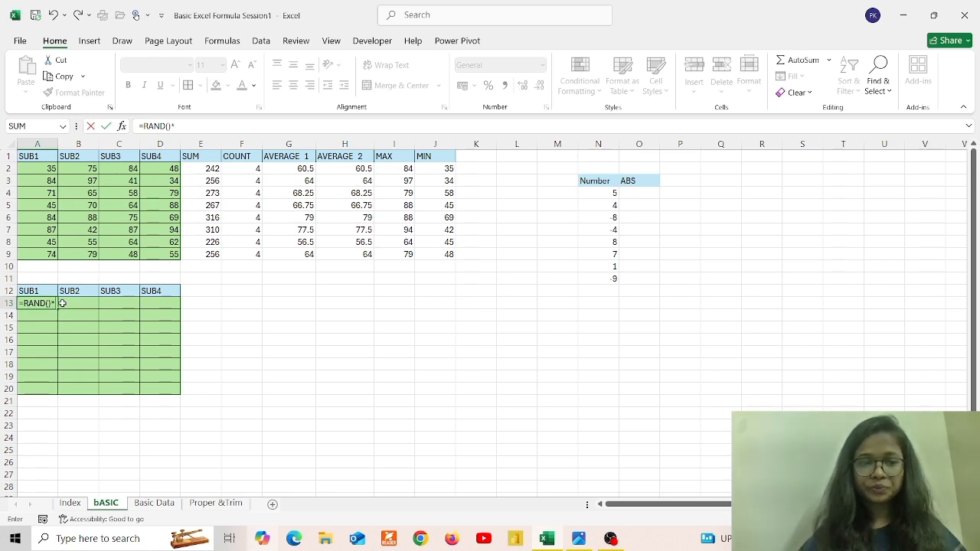
type("*20")
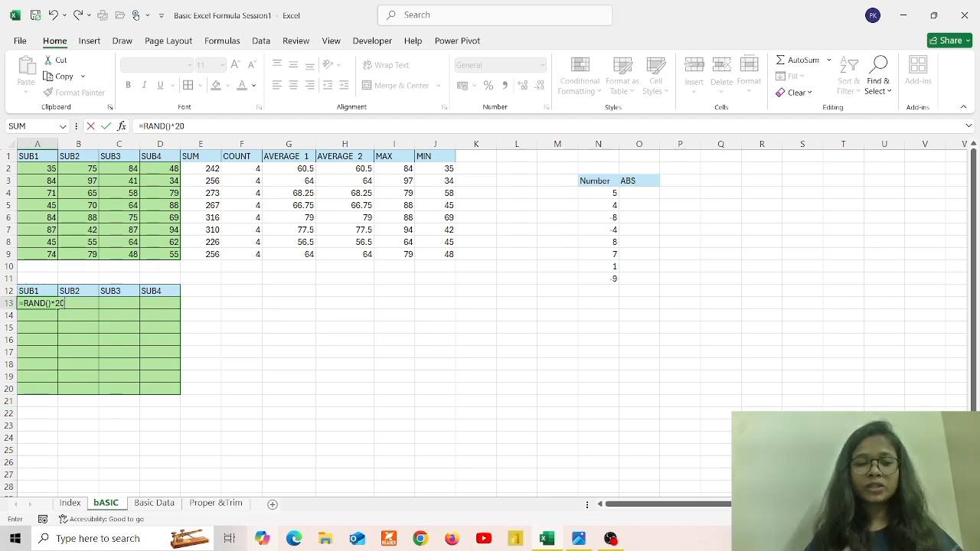
key("Return")
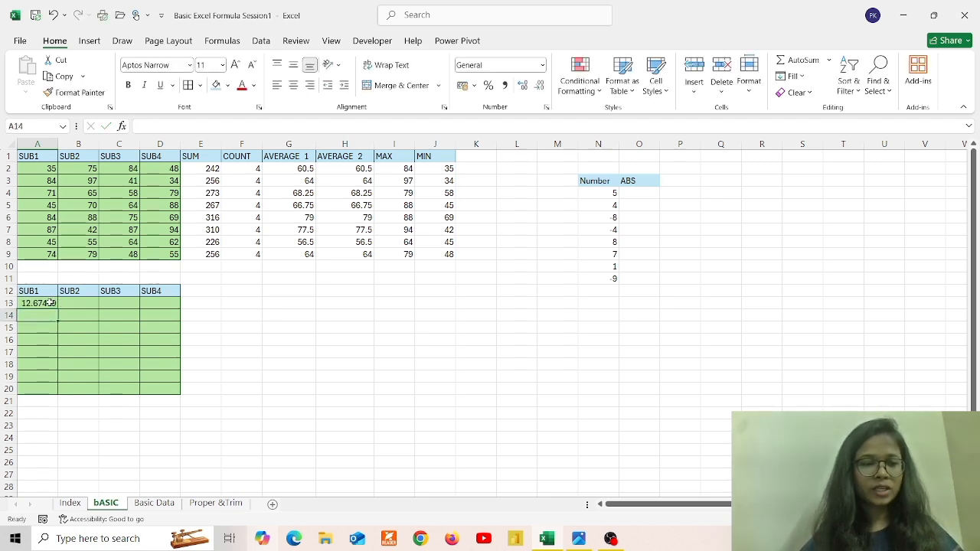
left_click(50, 303)
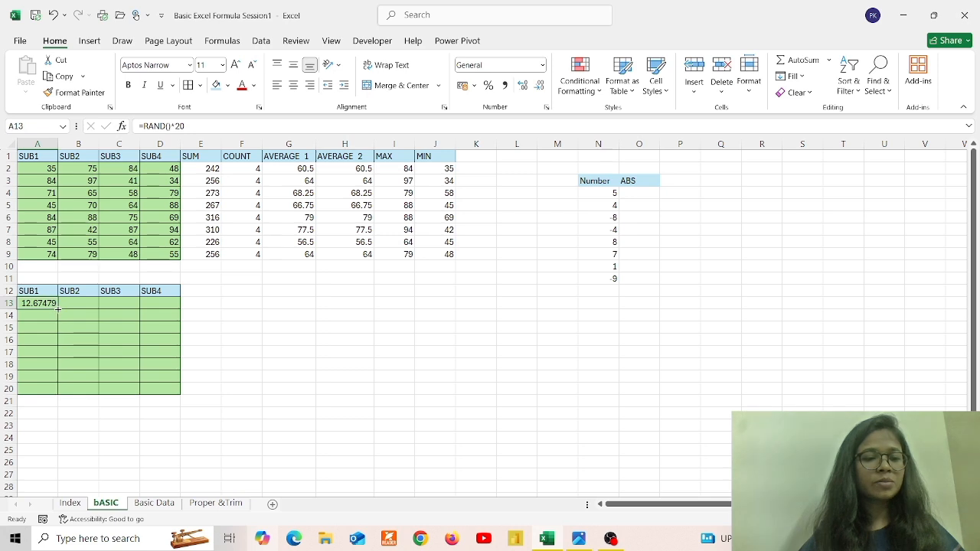
left_click_drag(58, 308, 175, 306)
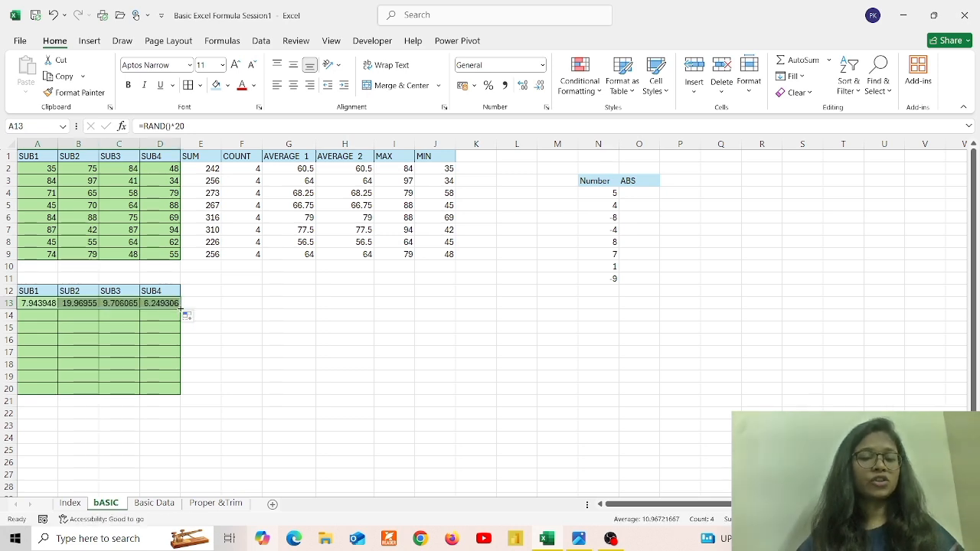
left_click_drag(181, 309, 180, 391)
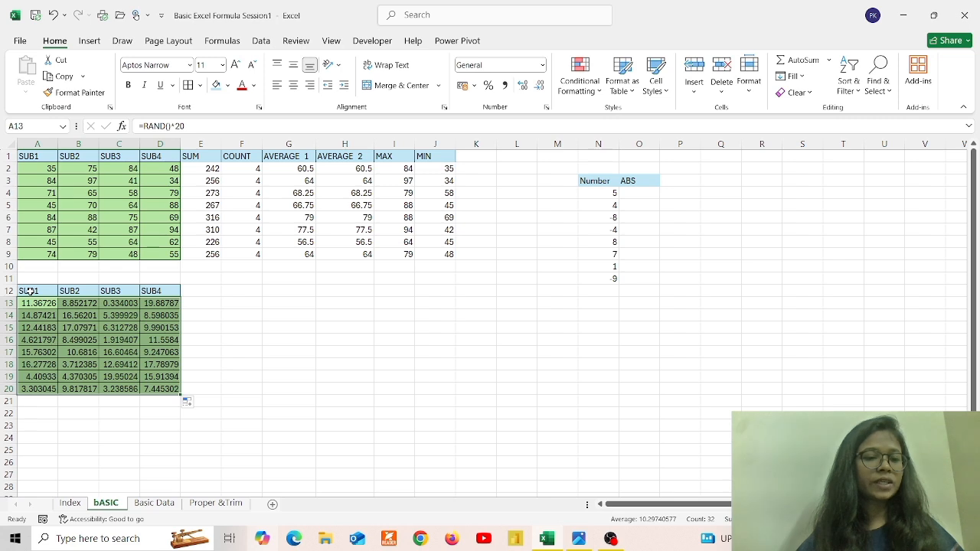
left_click_drag(28, 291, 159, 292)
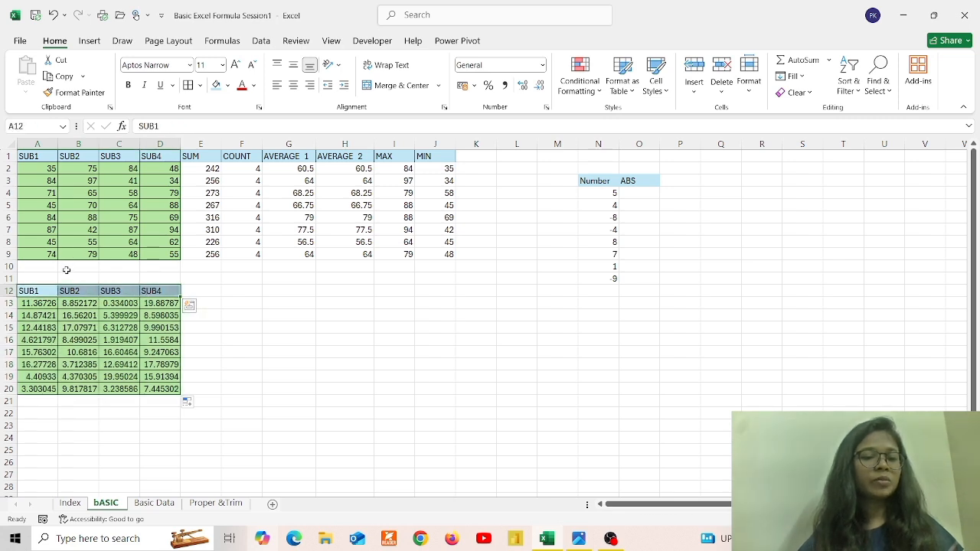
Merge and centre A11:D11 and enter the title 'Rand' there
left_click(67, 275)
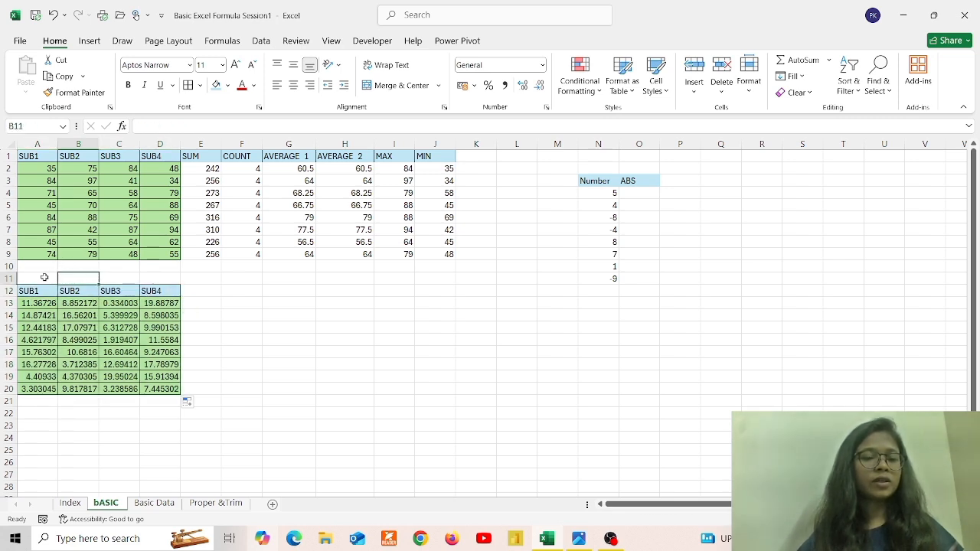
left_click_drag(44, 278, 146, 279)
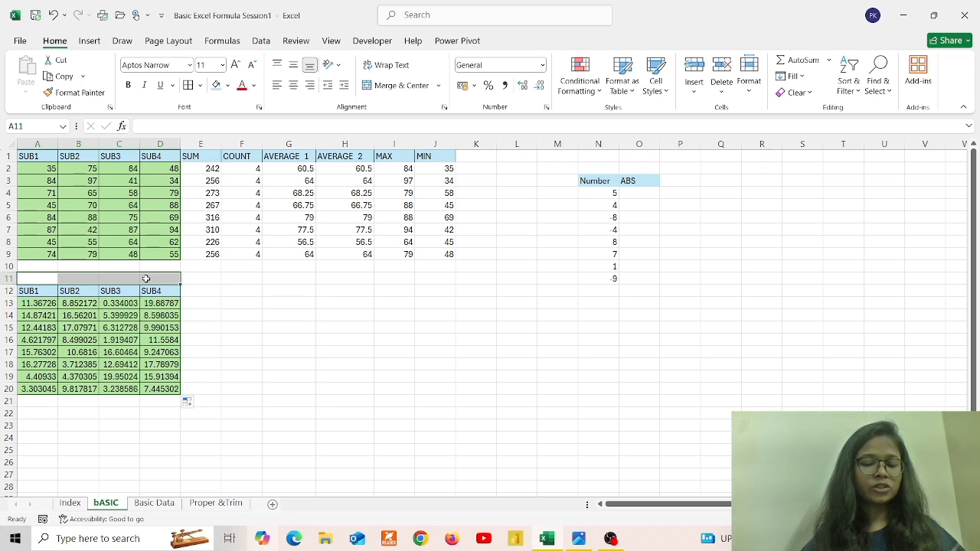
key("alt+h")
key("m")
key("c")
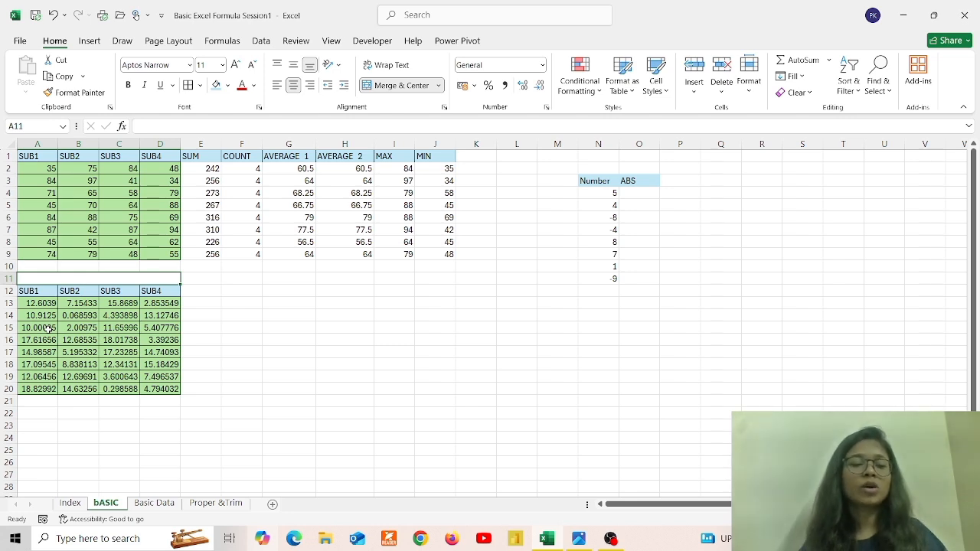
type("R")
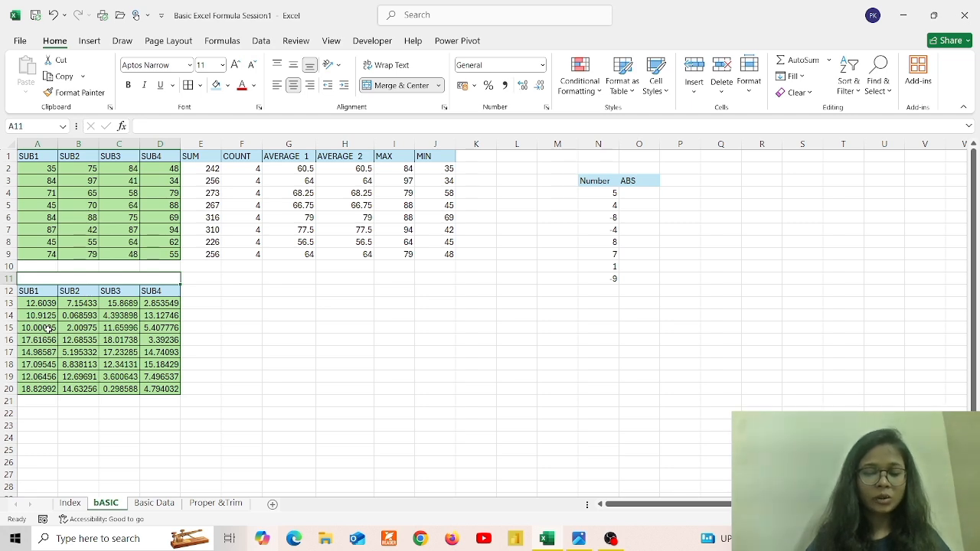
type("and")
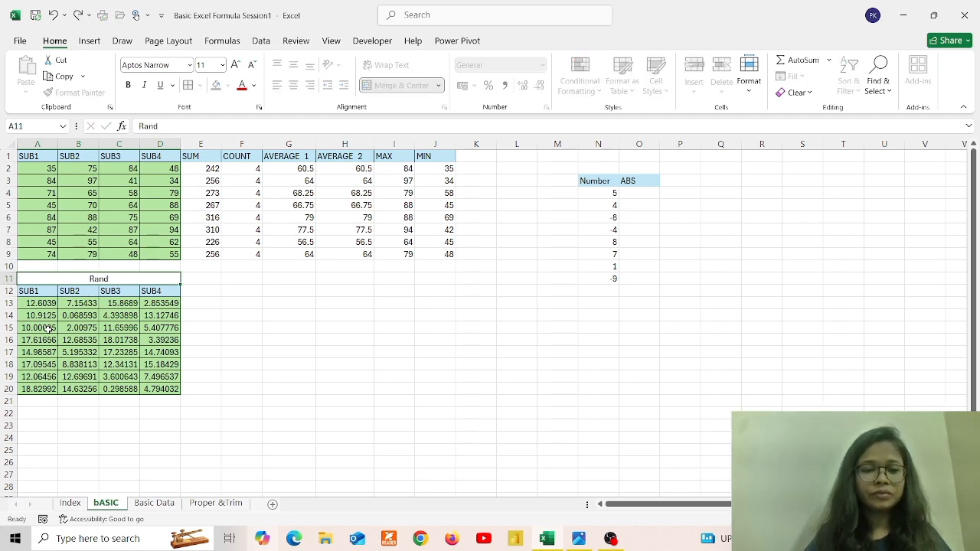
key("Return")
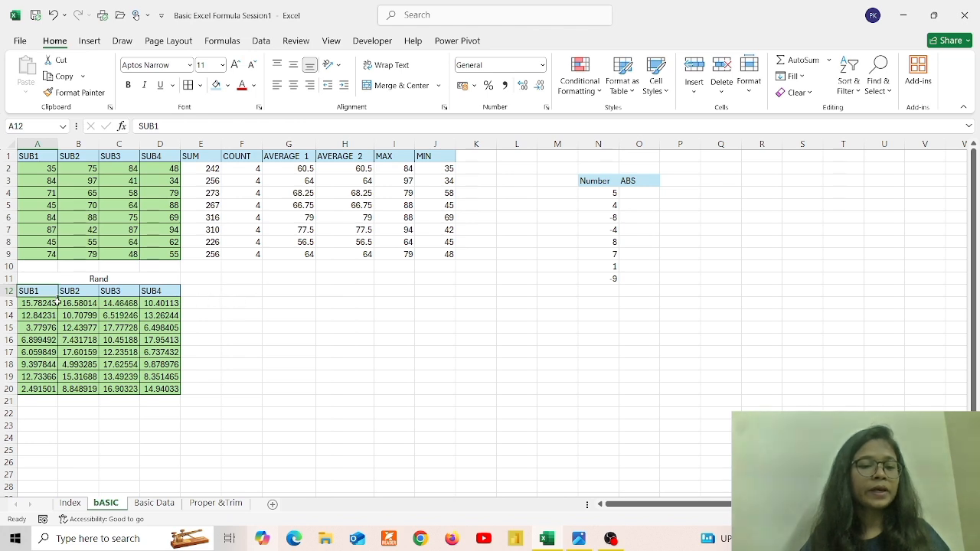
Copy the SUB1–SUB4 headers from A12:D12 and paste them into F12:I12
left_click_drag(45, 292, 161, 296)
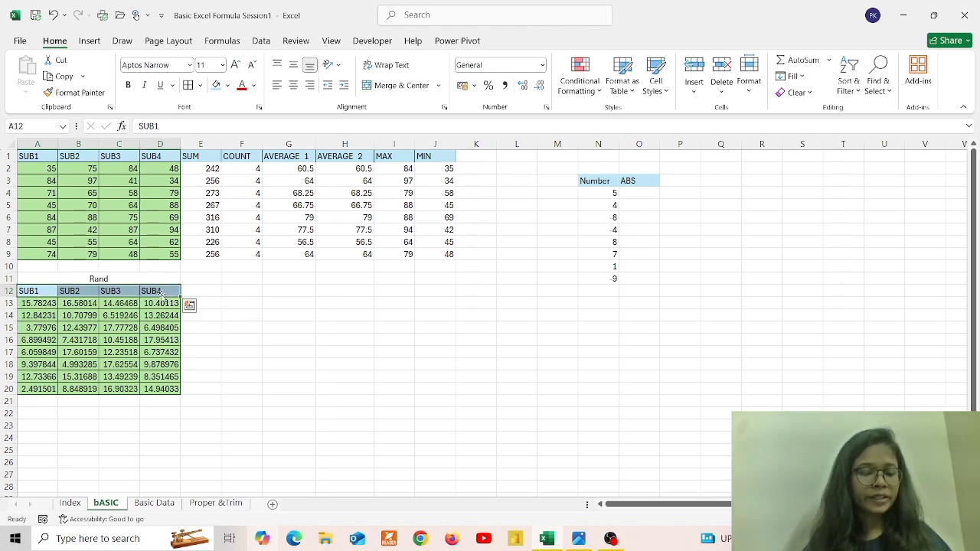
key("ctrl+c")
key("Right")
key("Right")
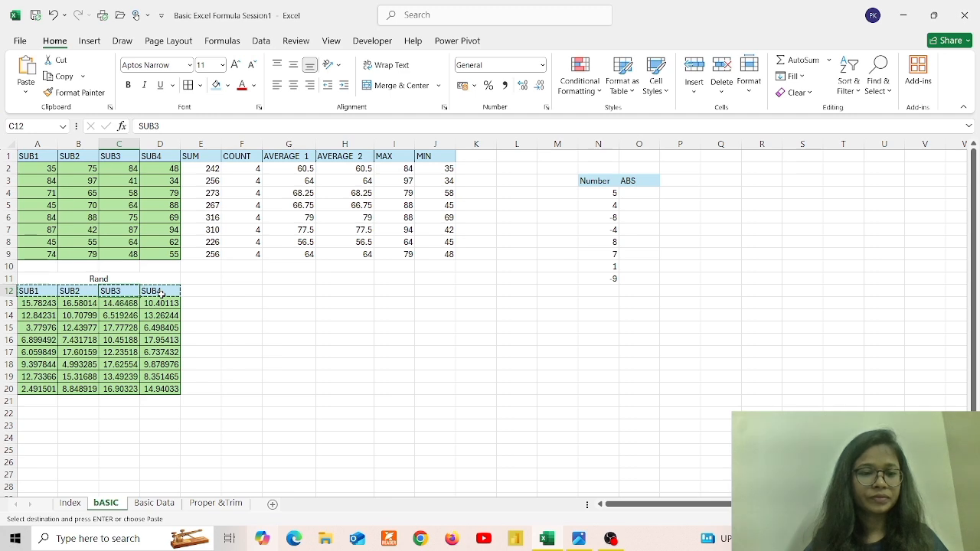
left_click(231, 291)
key("ctrl+v")
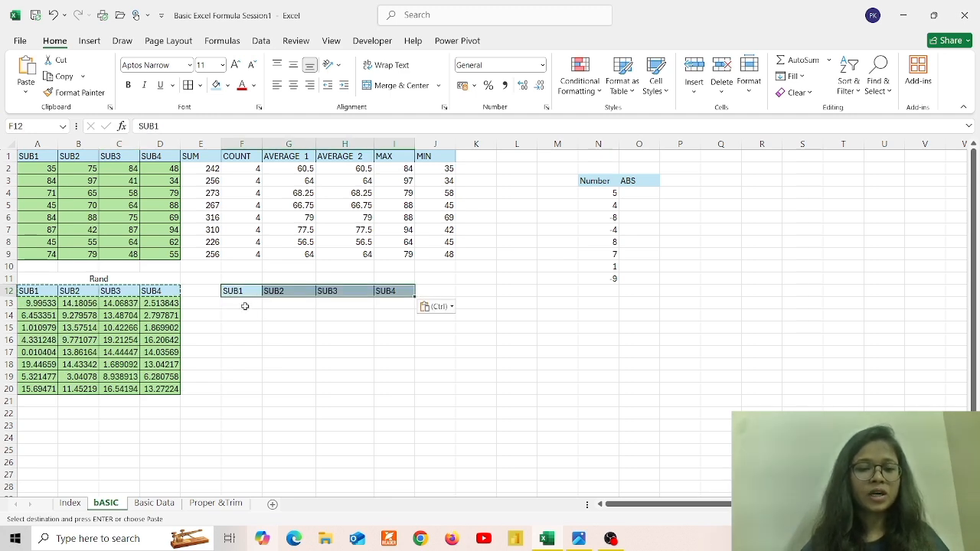
left_click(244, 307)
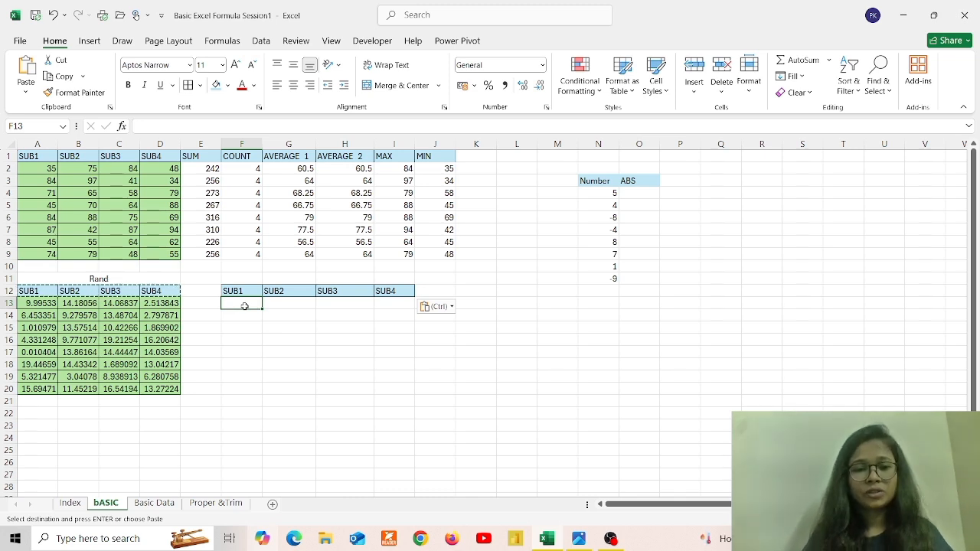
Enter =RANDBETWEEN(10,99) in F13 and fill it across the F13:I20 block
type("=ra")
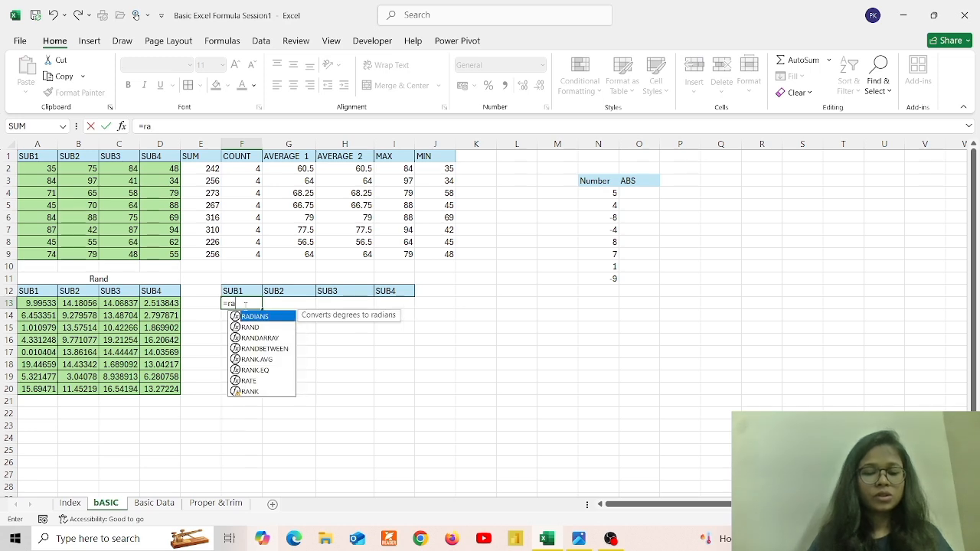
type("nd")
key("Down")
key("Down")
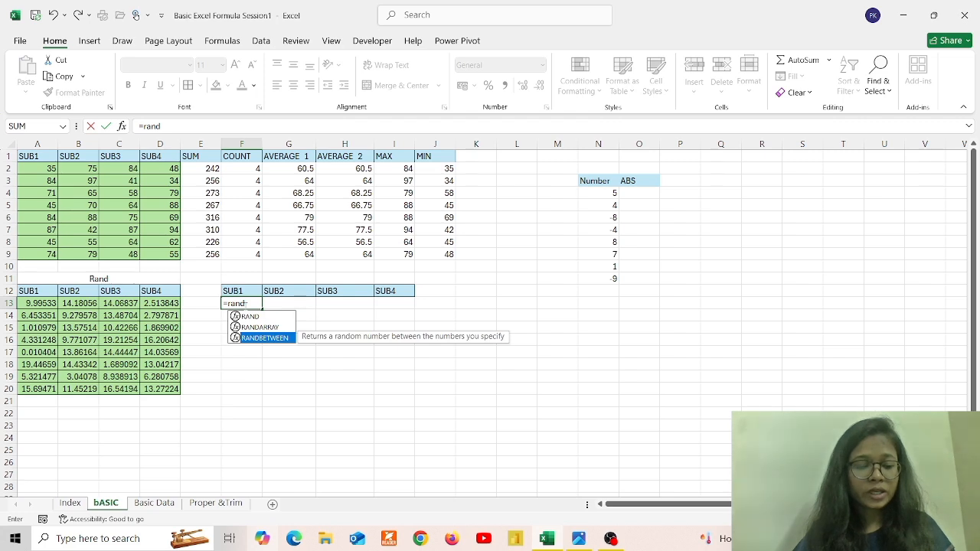
key("Tab")
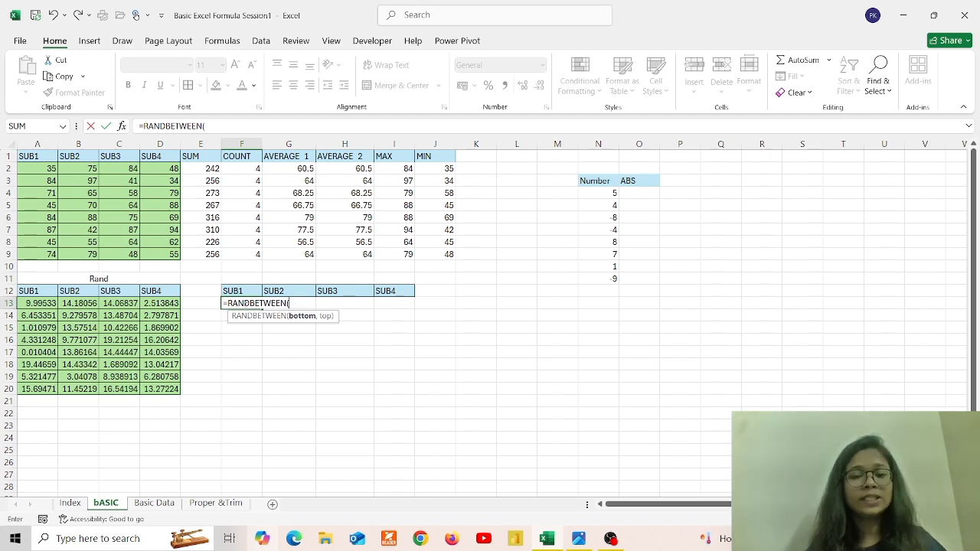
type("10")
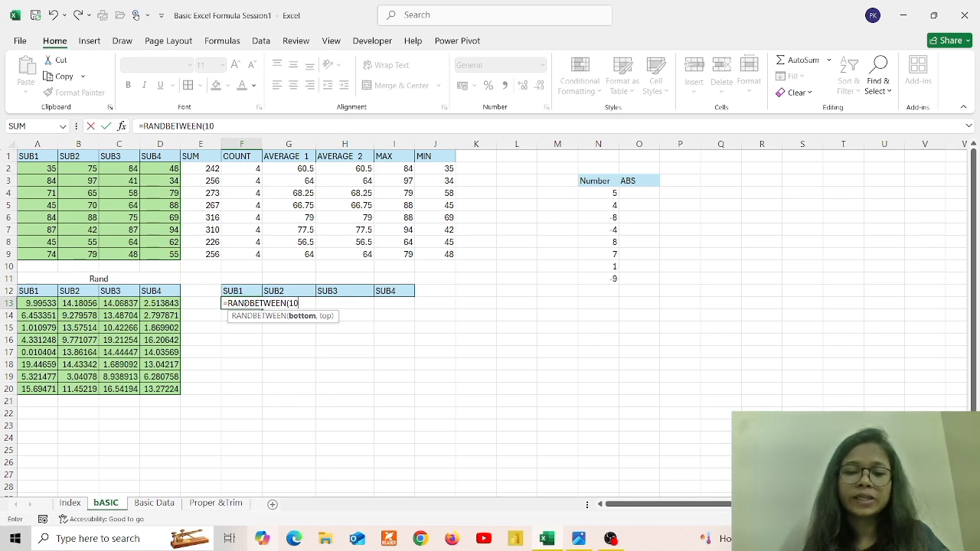
type(",")
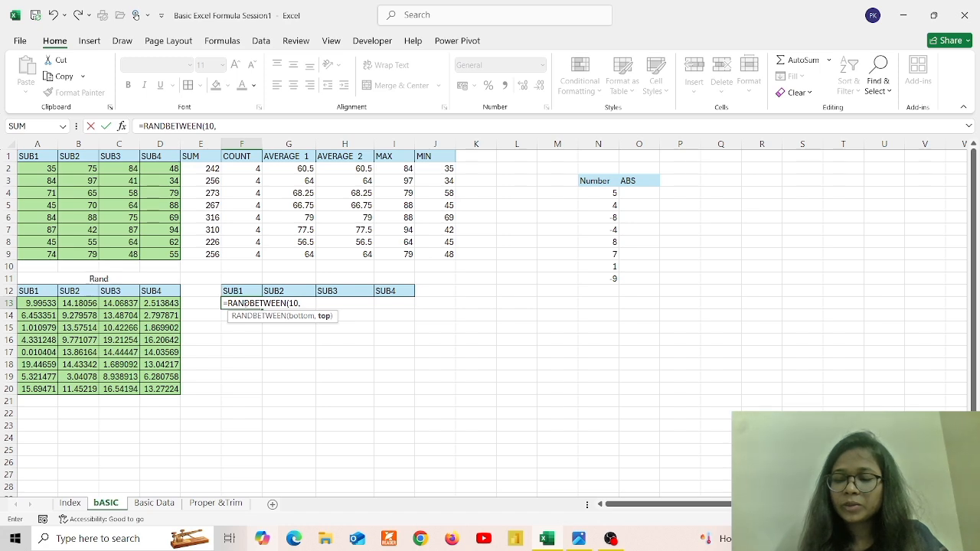
type("99)")
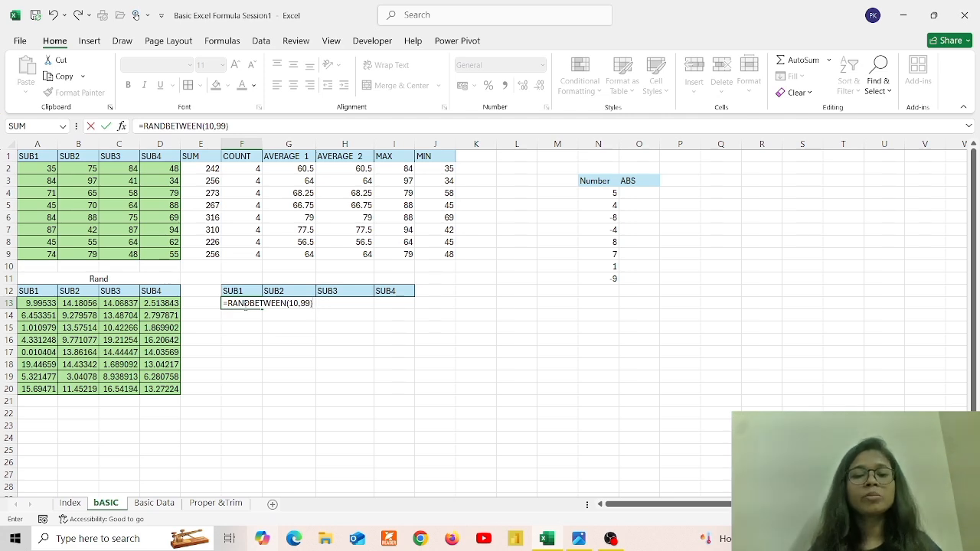
key("Return")
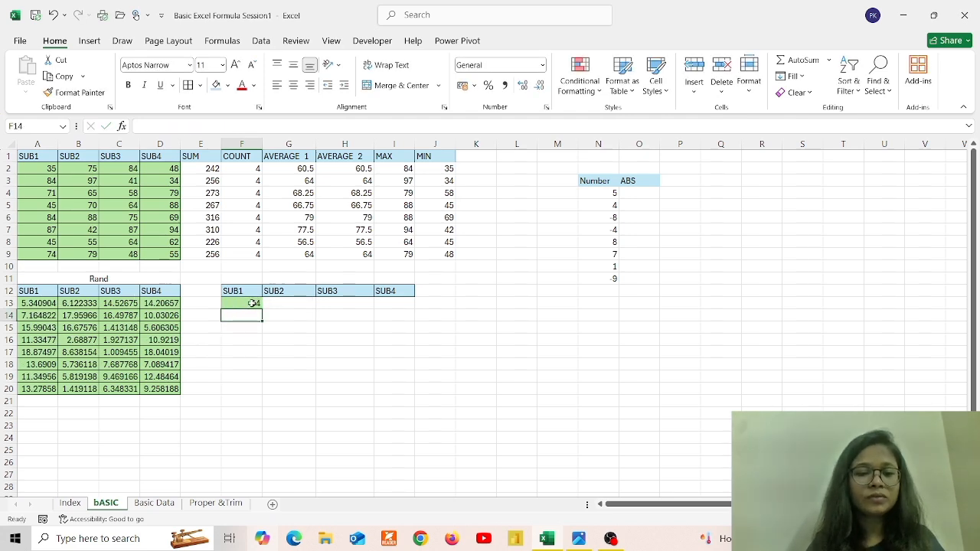
left_click(253, 303)
left_click_drag(262, 309, 412, 395)
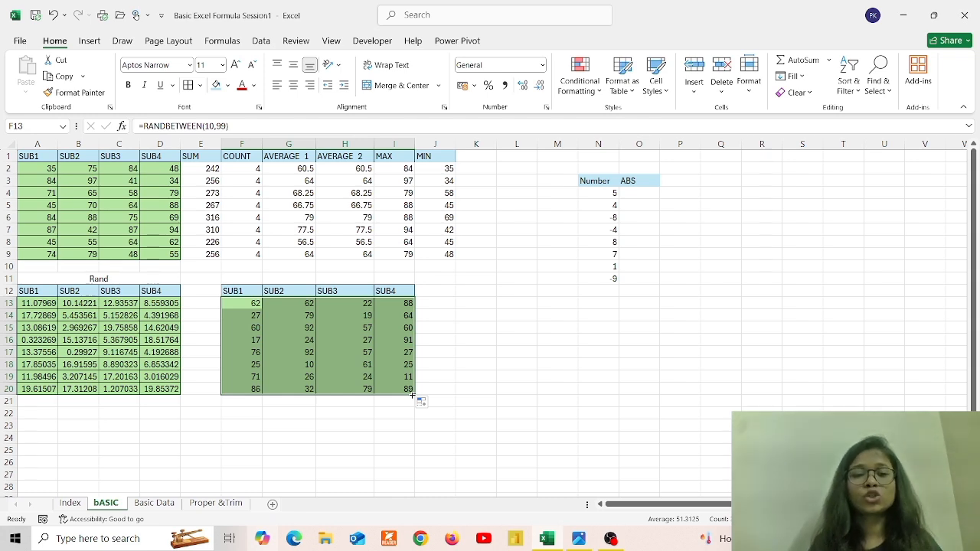
left_click(475, 304)
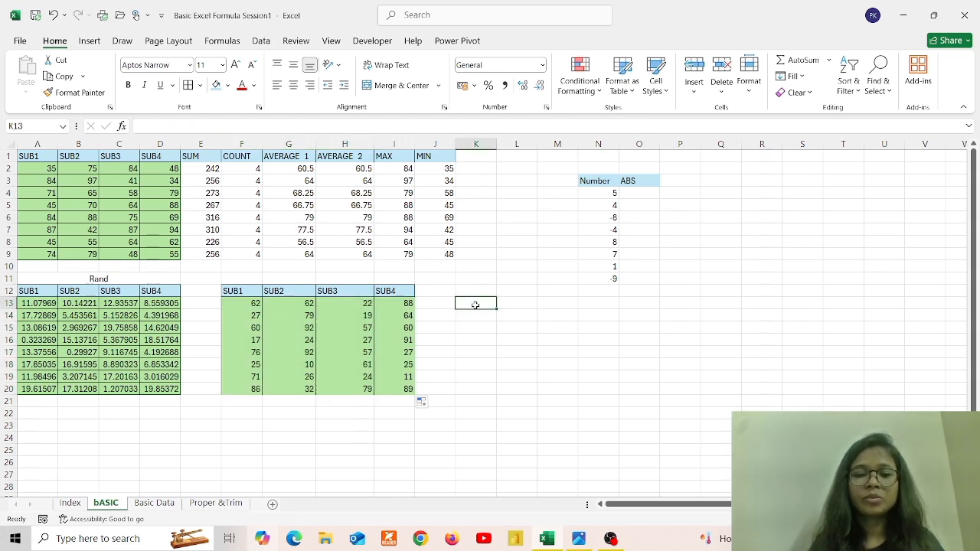
key("Right")
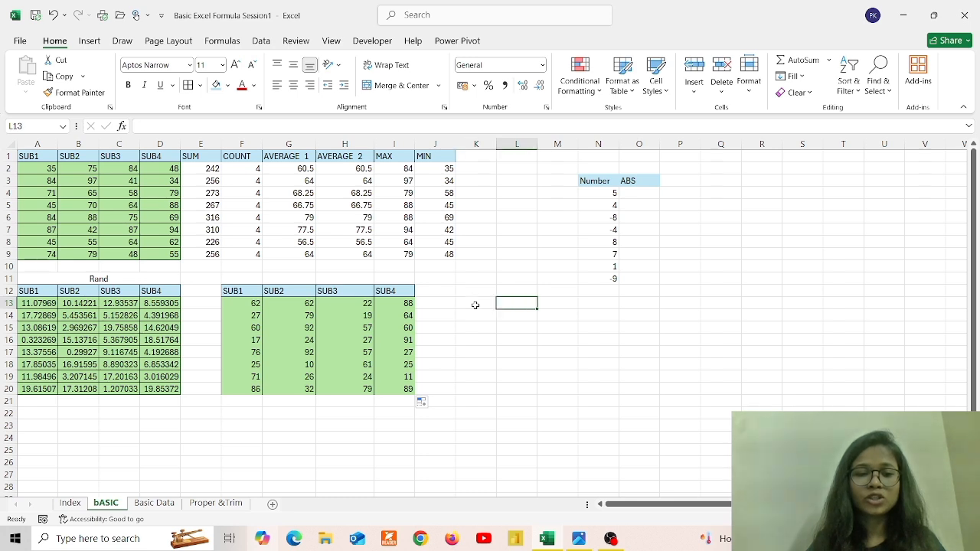
key("Down")
key("Down")
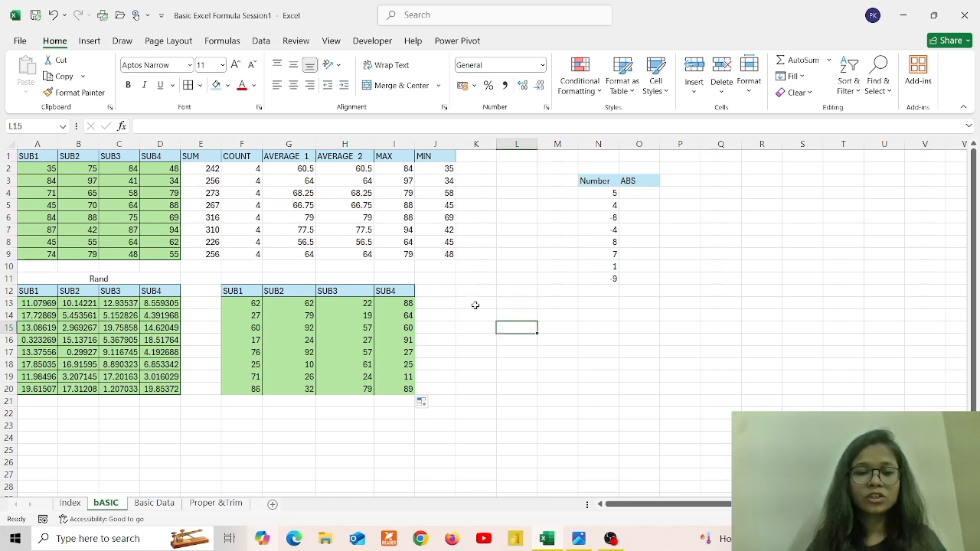
left_click(382, 278)
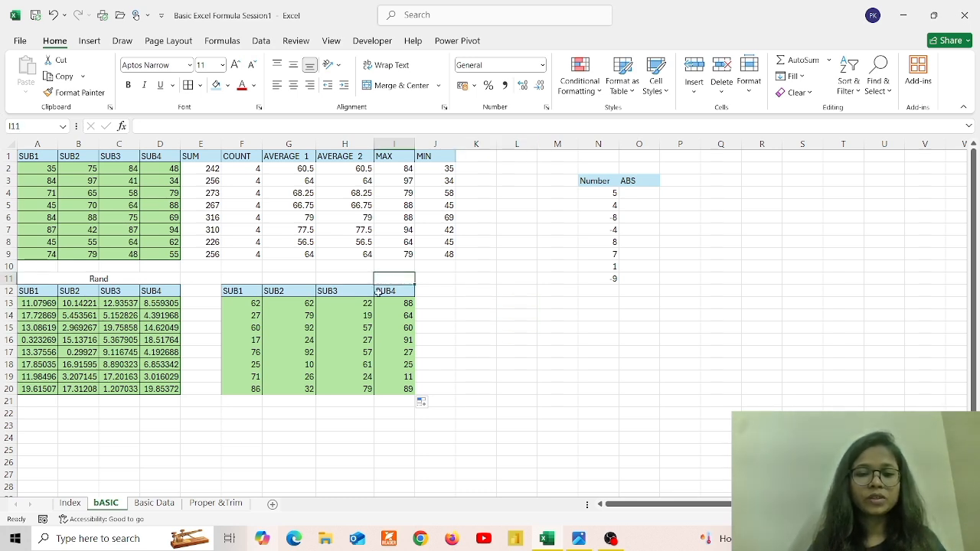
left_click(388, 303)
key("Down")
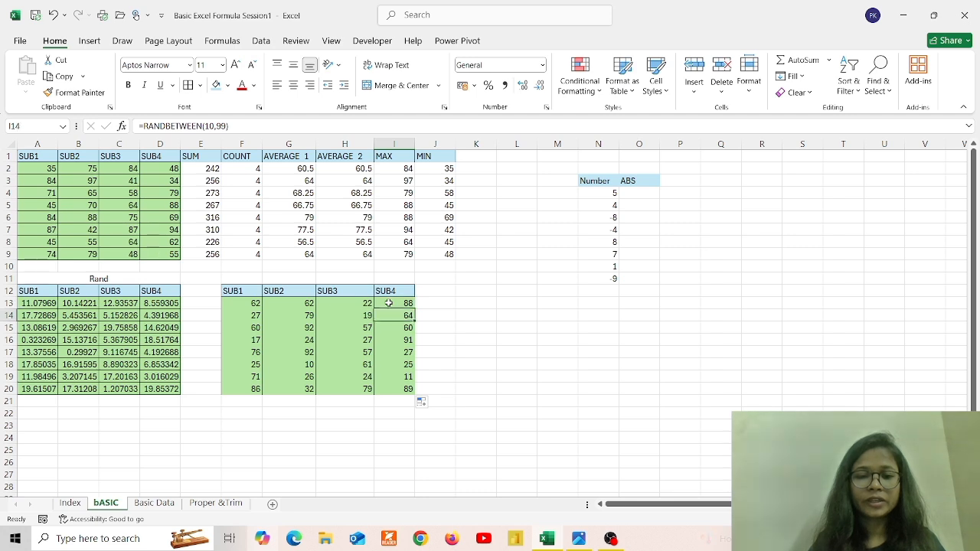
left_click(437, 302)
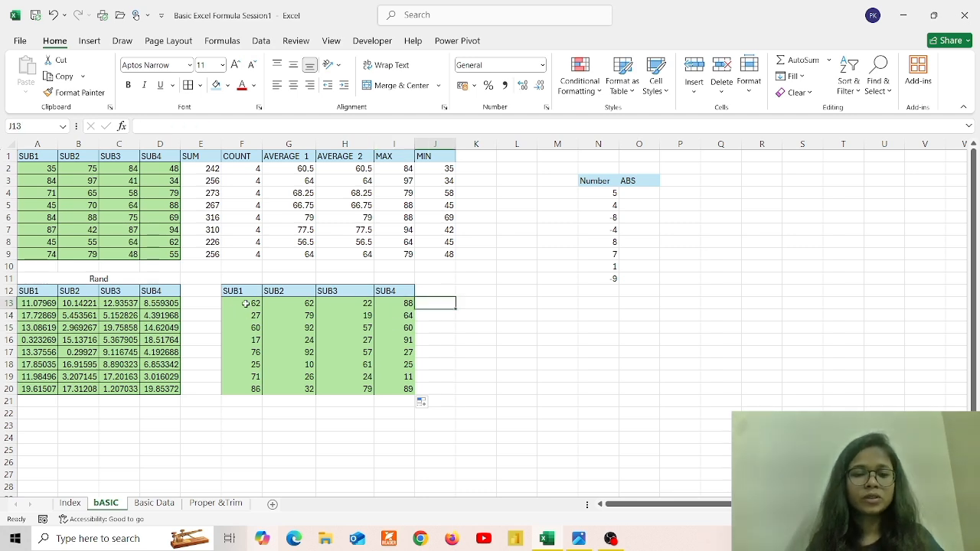
left_click_drag(243, 303, 381, 394)
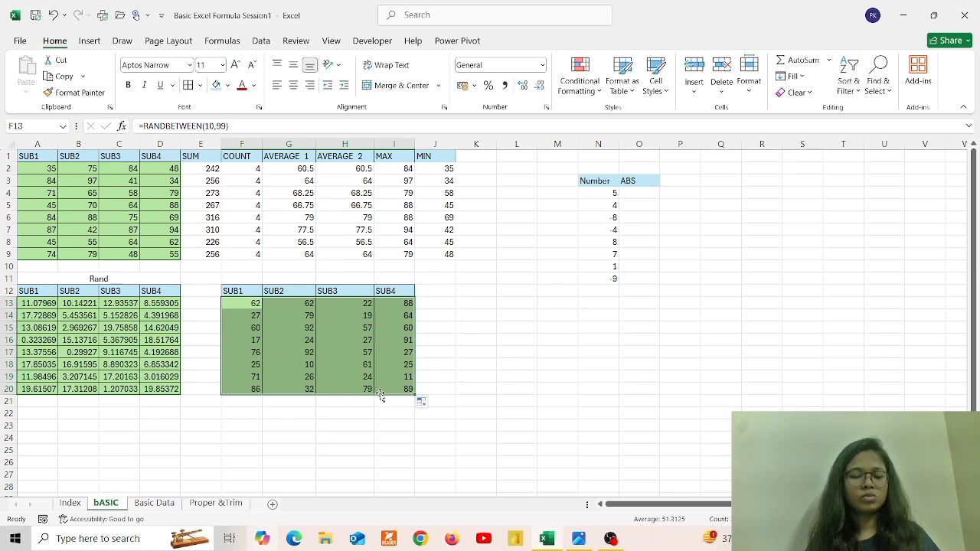
key("alt")
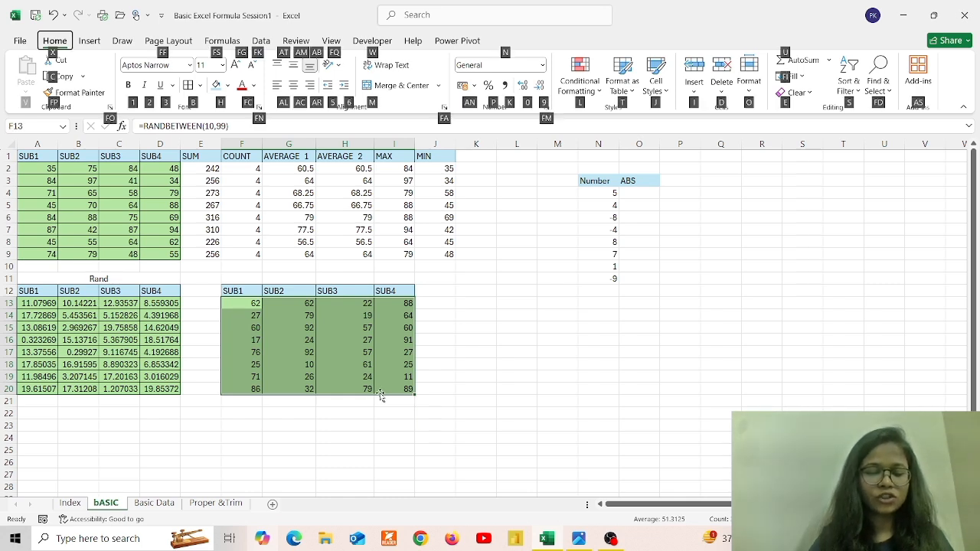
key("Escape")
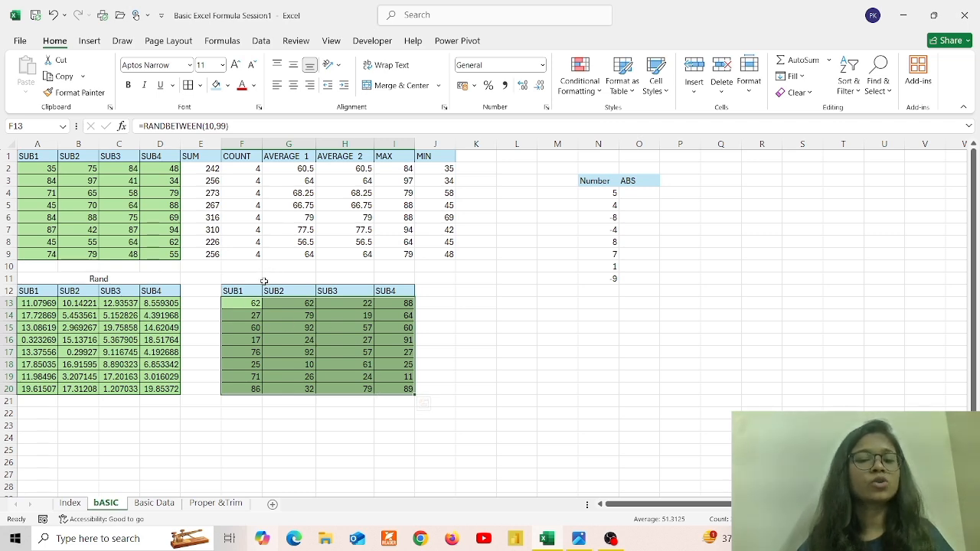
Merge and centre F11:I11 and title it RANDBETWEEN above the second random-number table
left_click_drag(251, 277, 388, 279)
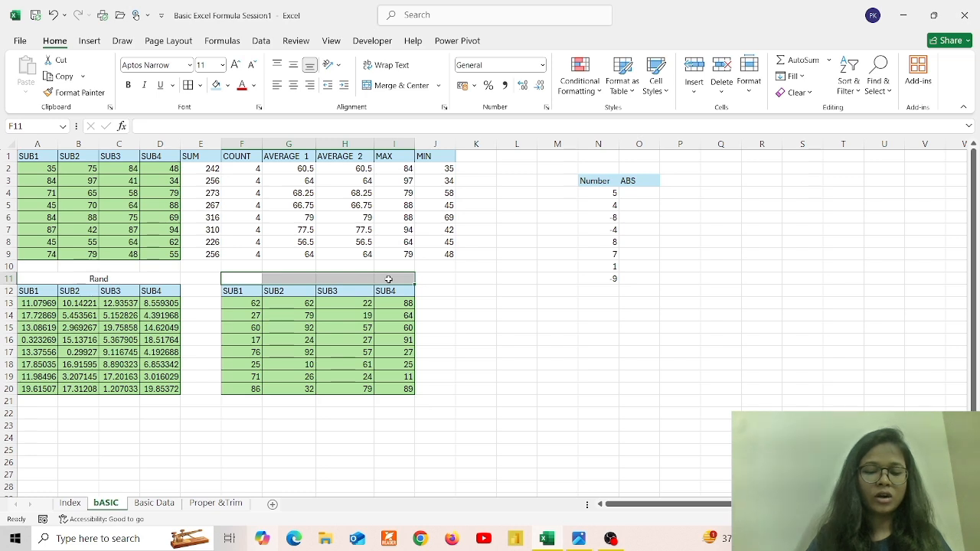
key("alt+h")
key("m")
key("c")
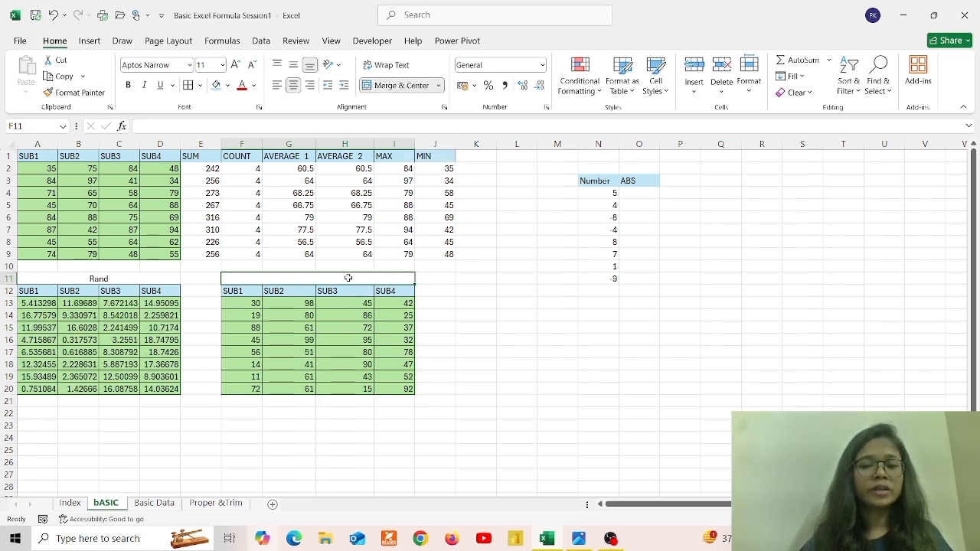
type("Ran")
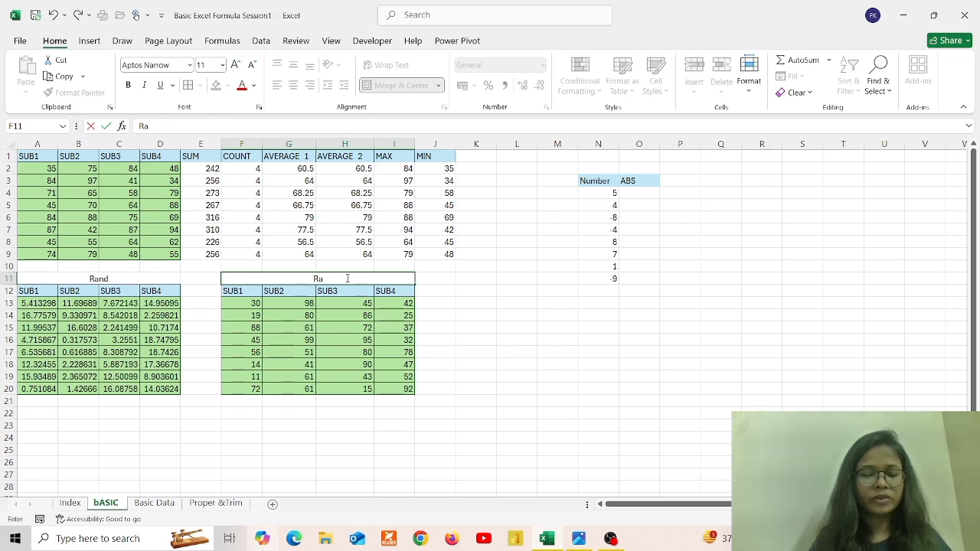
key("BackSpace")
key("BackSpace")
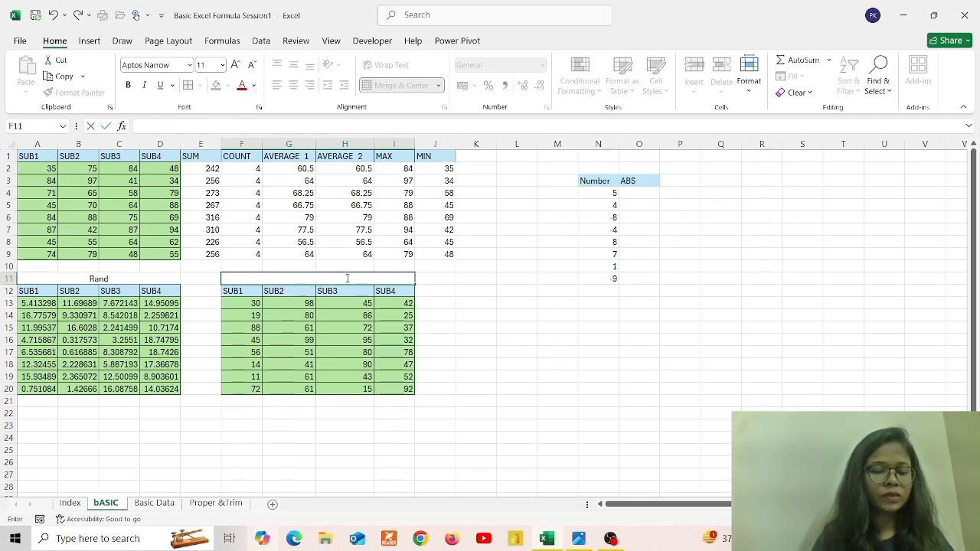
type("ANDB")
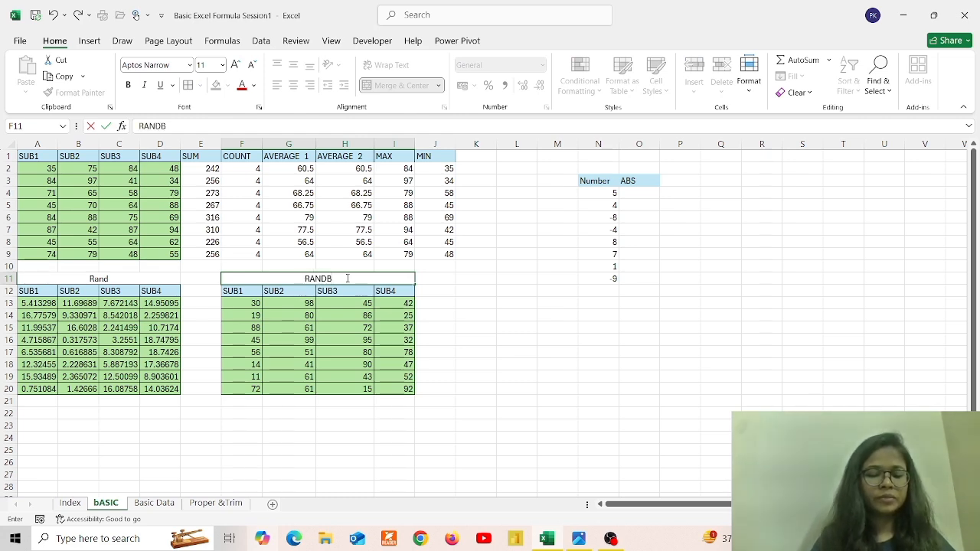
type("ETWEEN")
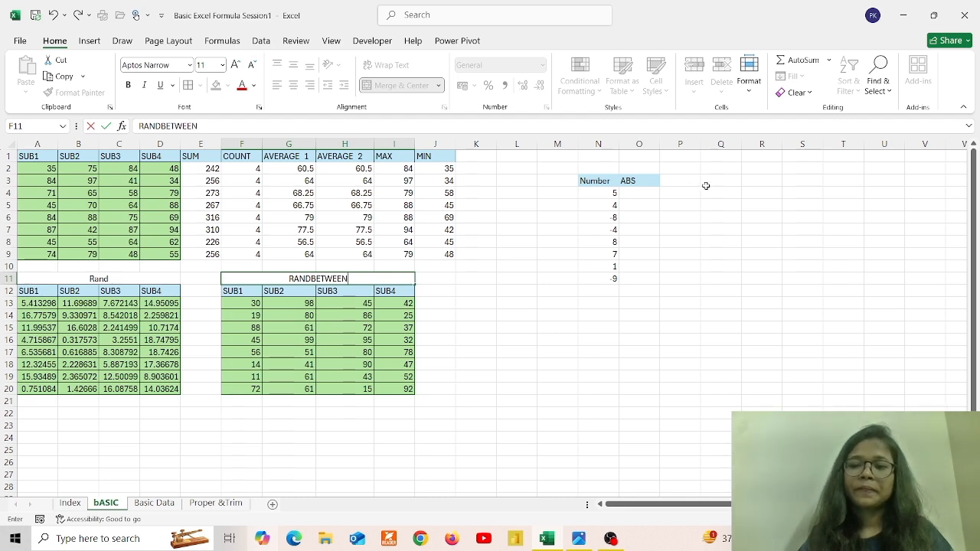
left_click(638, 194)
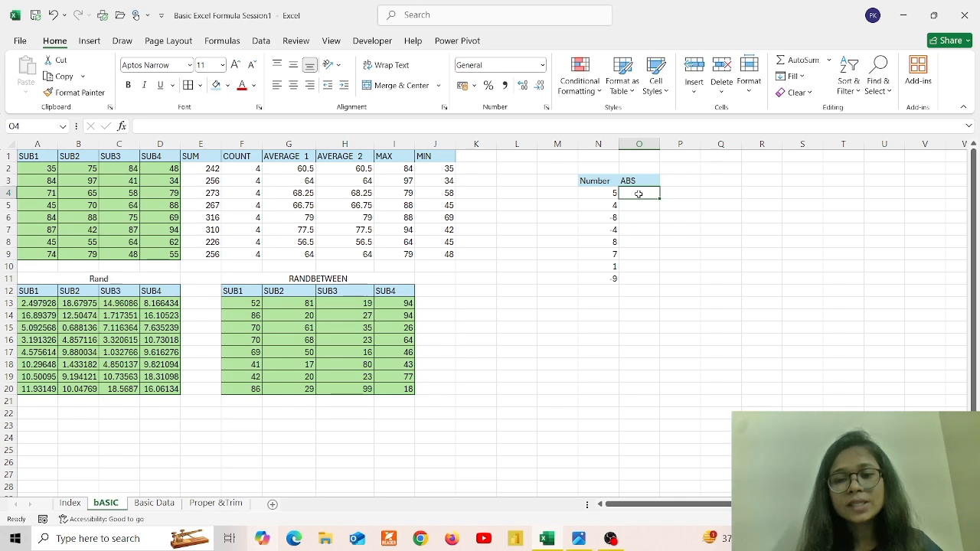
Enter =ABS(N4) in O4 and fill it down to O11, turning -4 and -9 into 4 and 9
type("=")
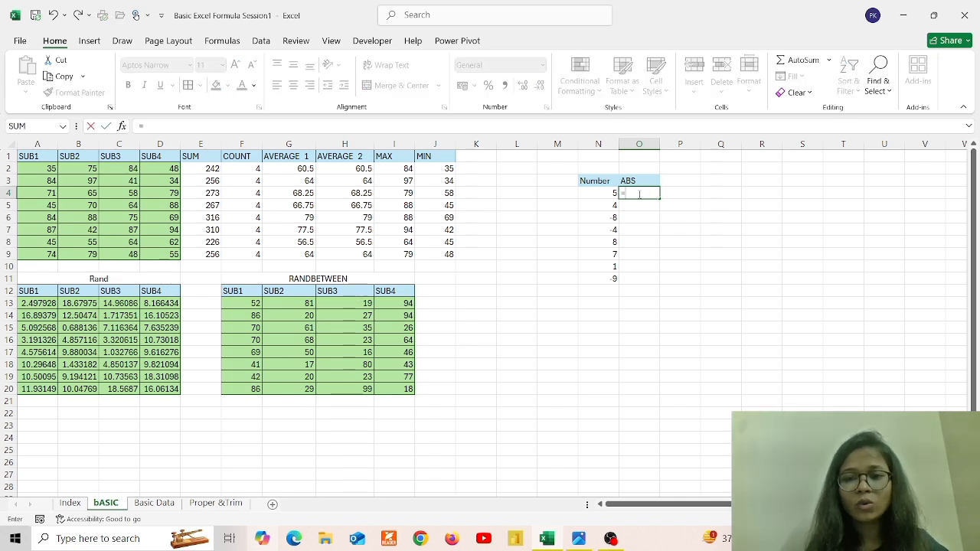
type("ABS")
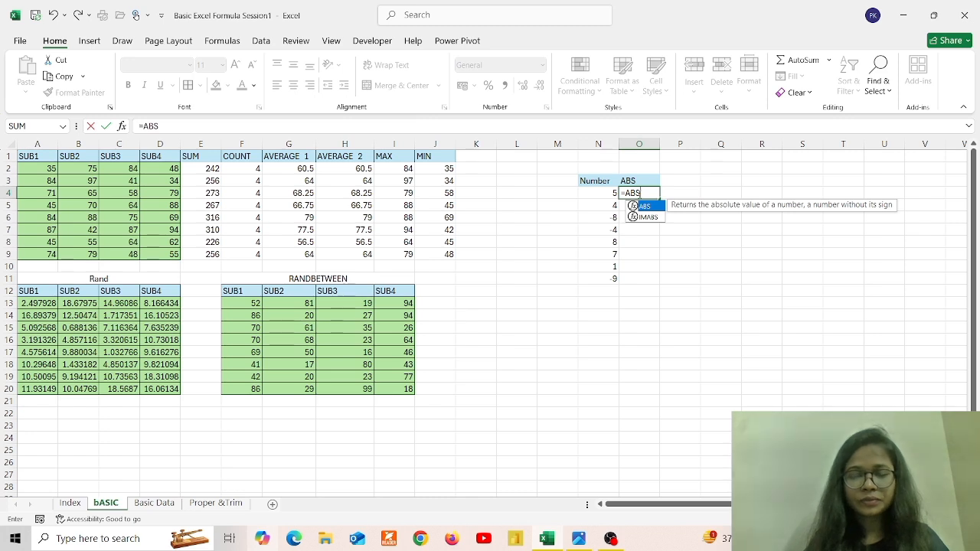
type("(")
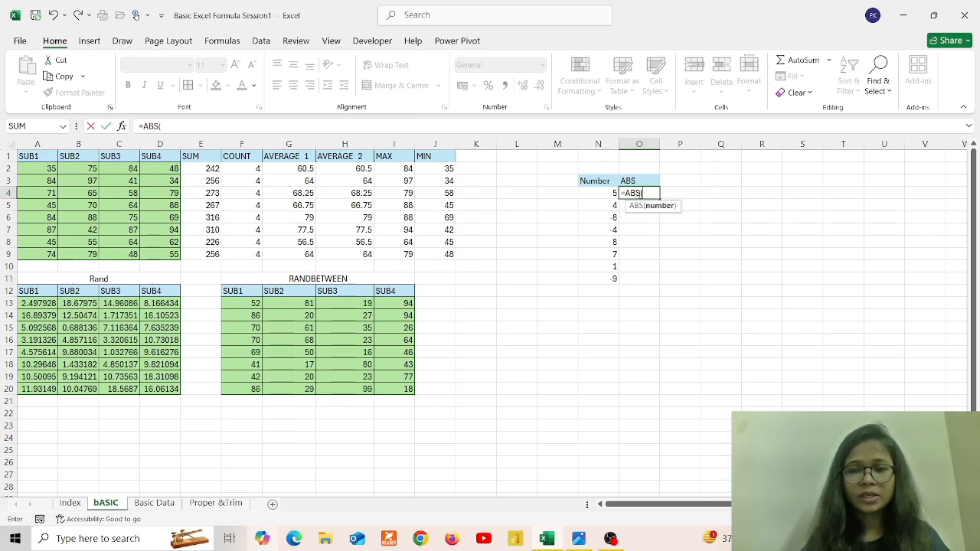
left_click(608, 193)
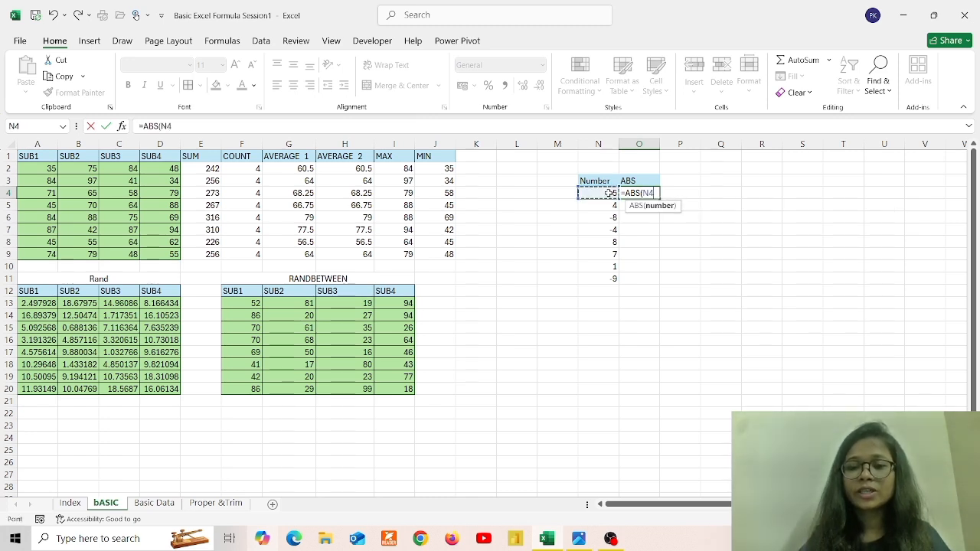
type(")")
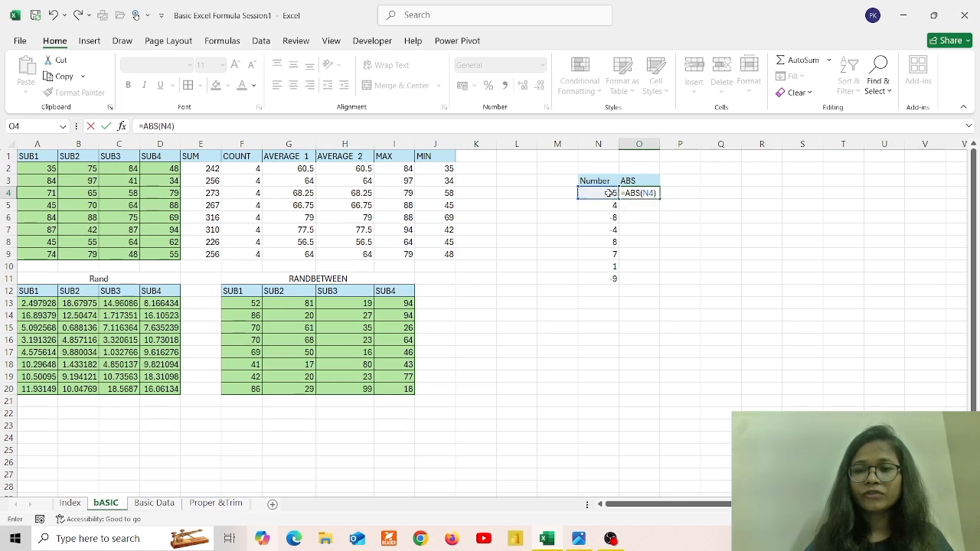
key("Return")
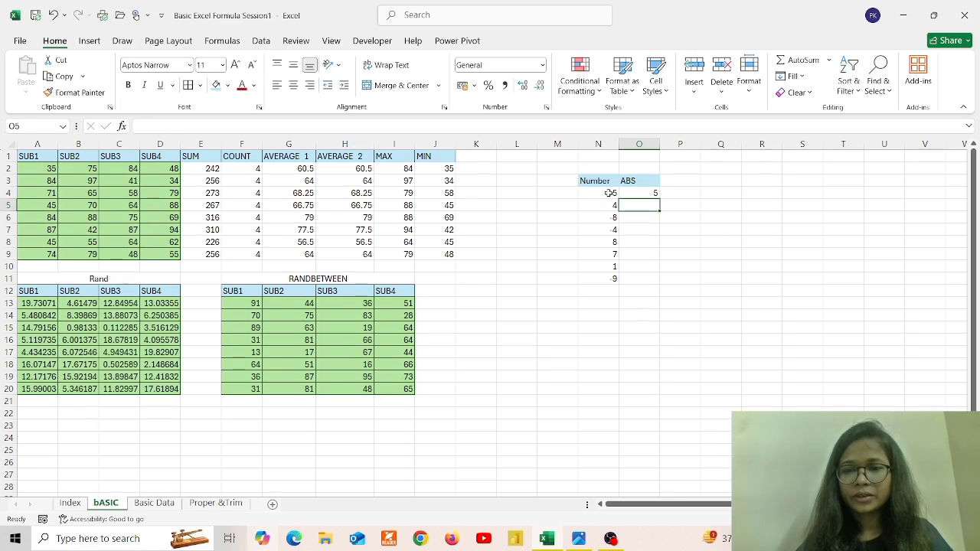
left_click(643, 193)
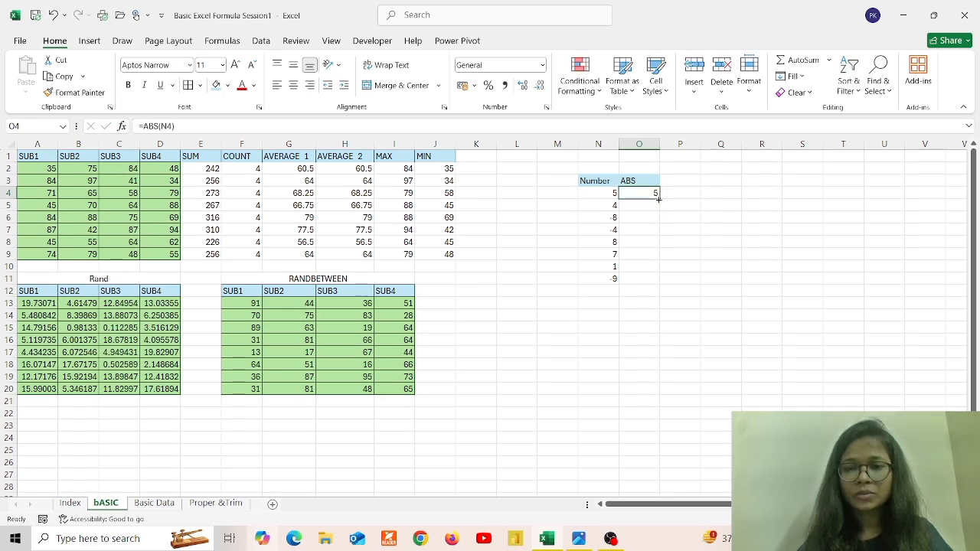
double_click(659, 199)
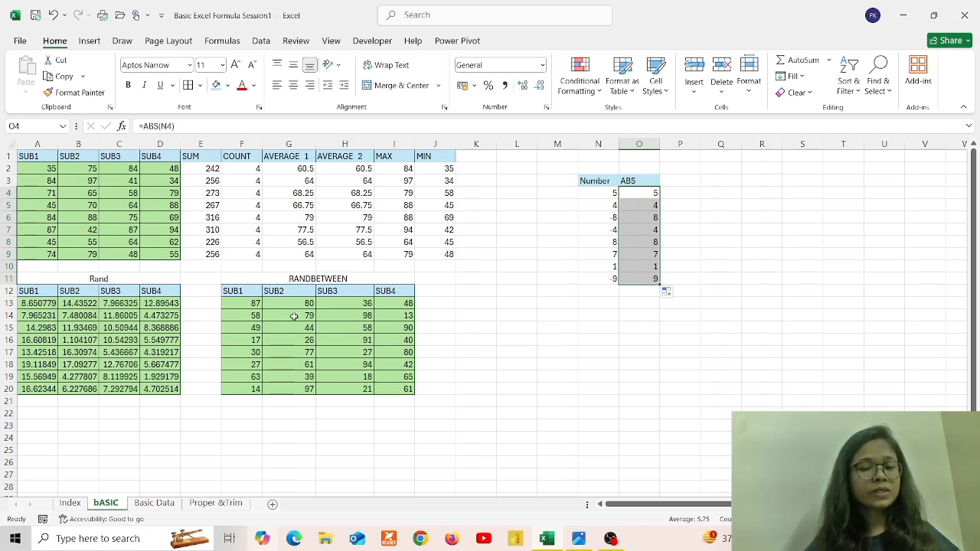
left_click(163, 504)
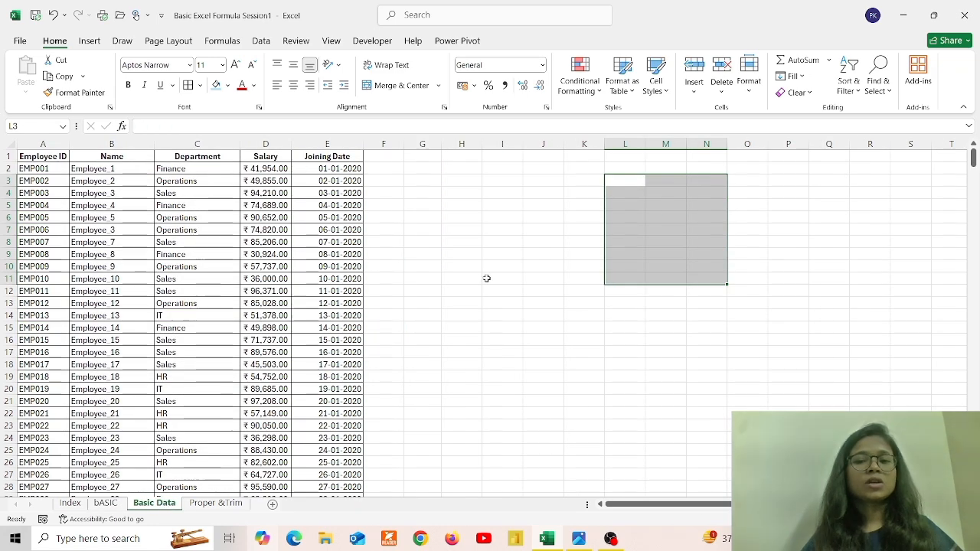
left_click(402, 165)
left_click(421, 168)
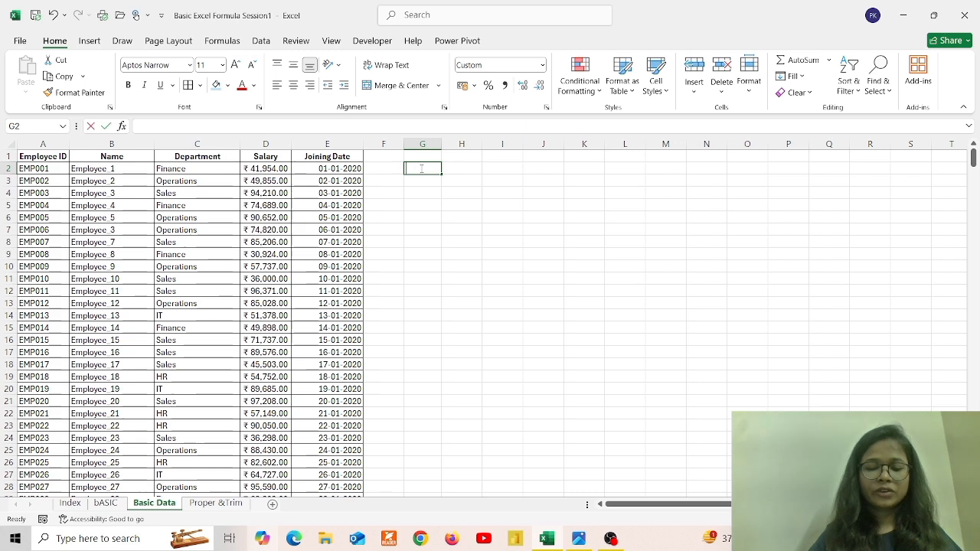
type("=")
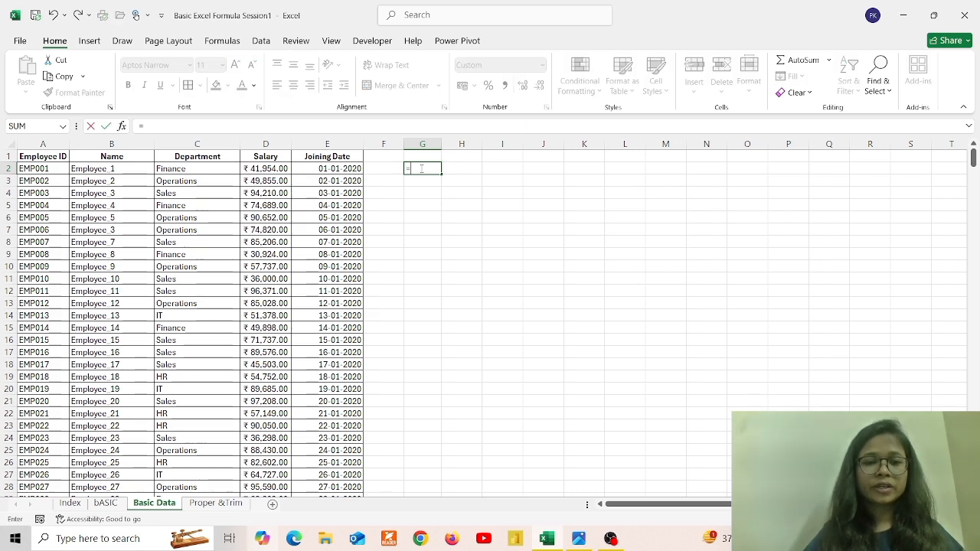
type("NO")
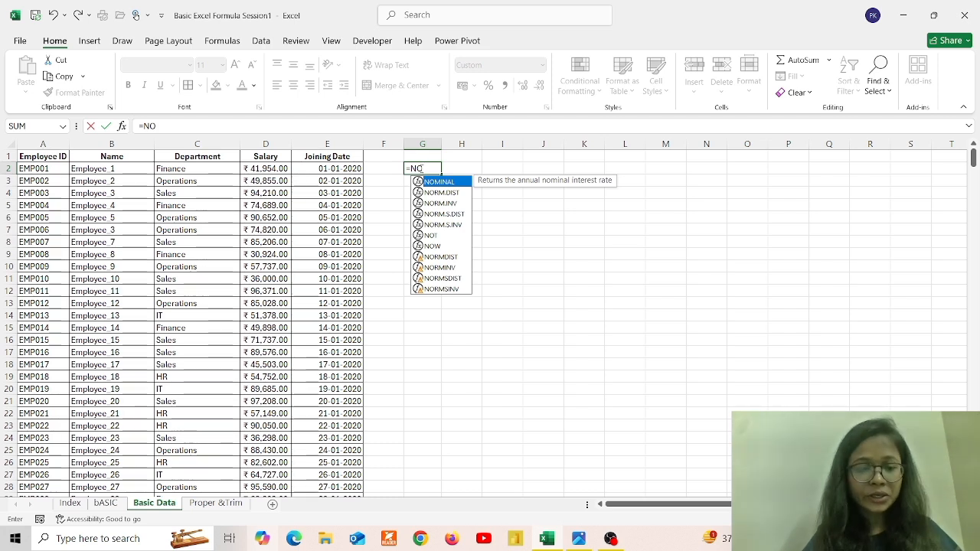
type("W")
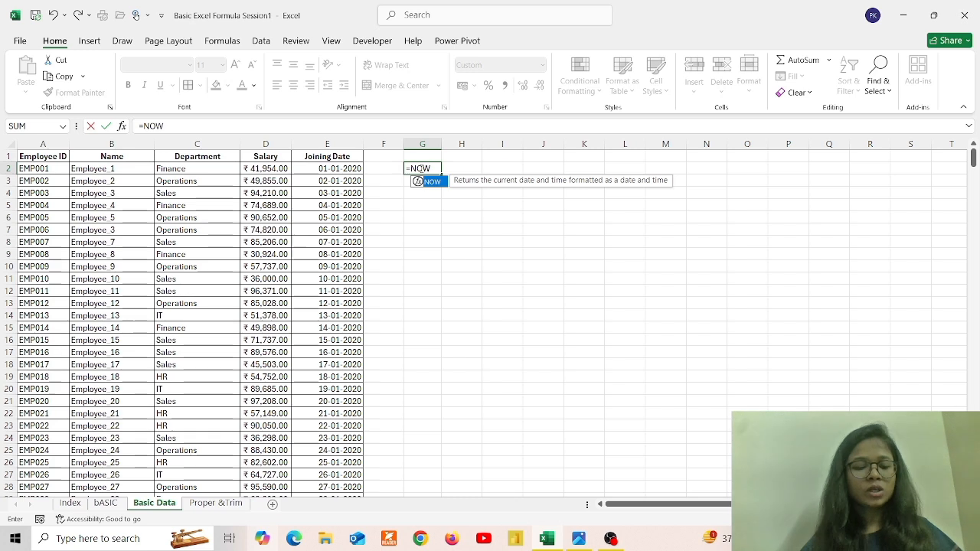
type("()")
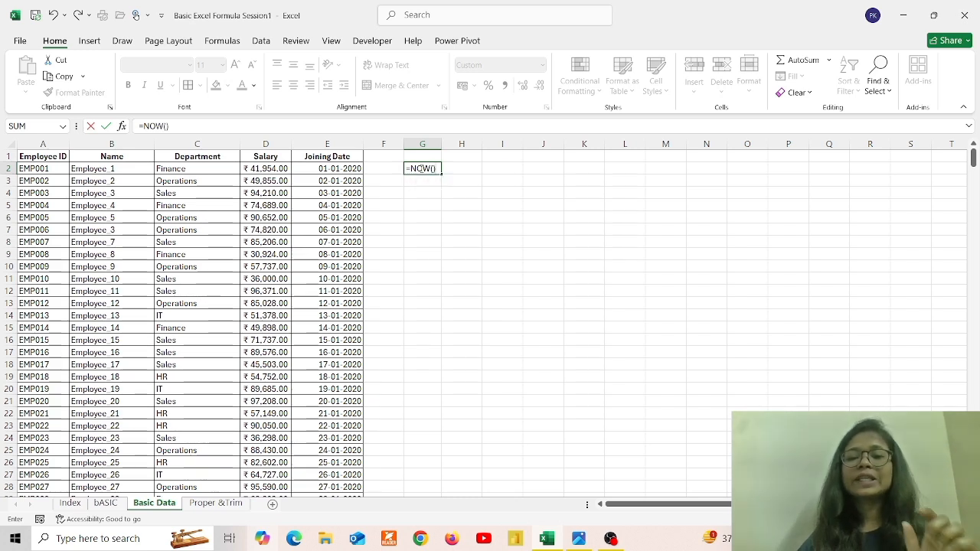
key("Return")
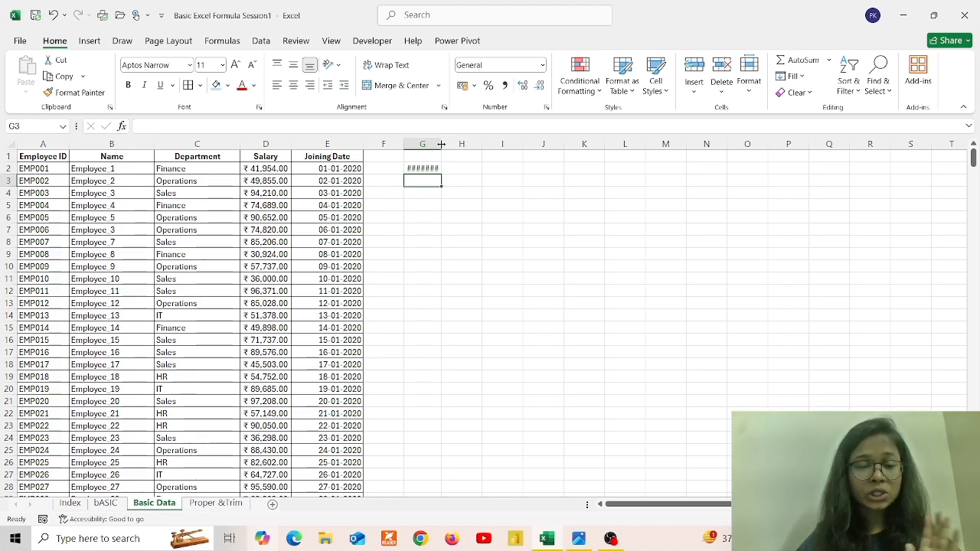
left_click_drag(442, 144, 494, 145)
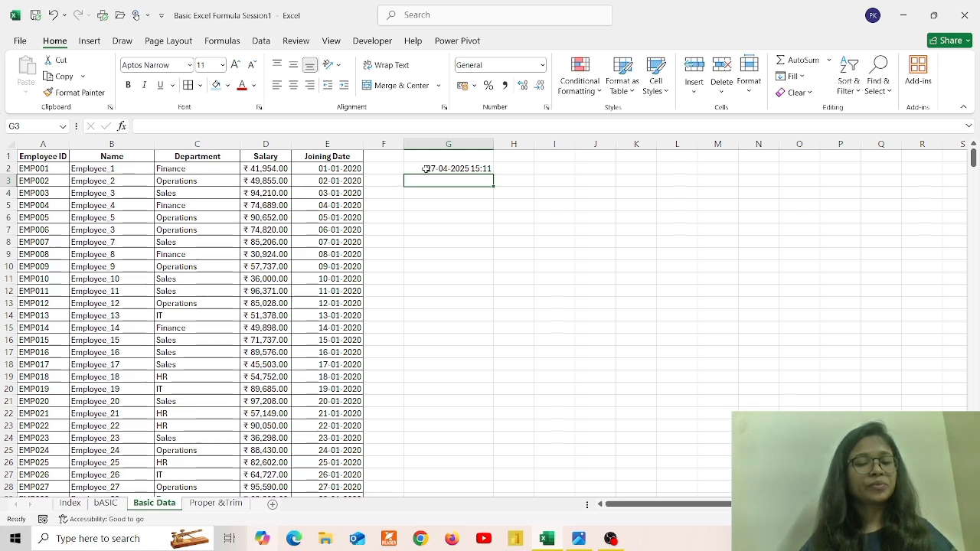
On the Proper &Trim sheet, enter =LEN(A2) in D2, returning 10
left_click(215, 504)
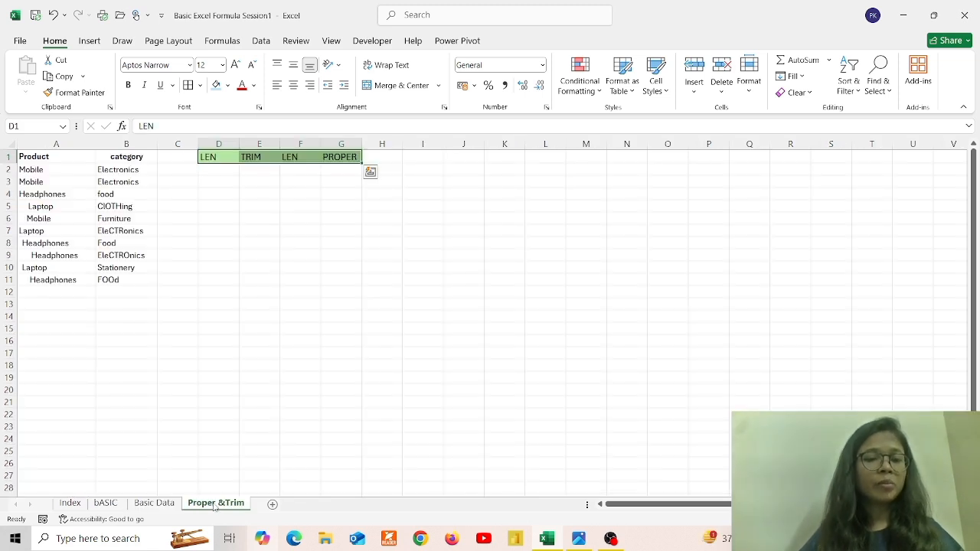
left_click(213, 172)
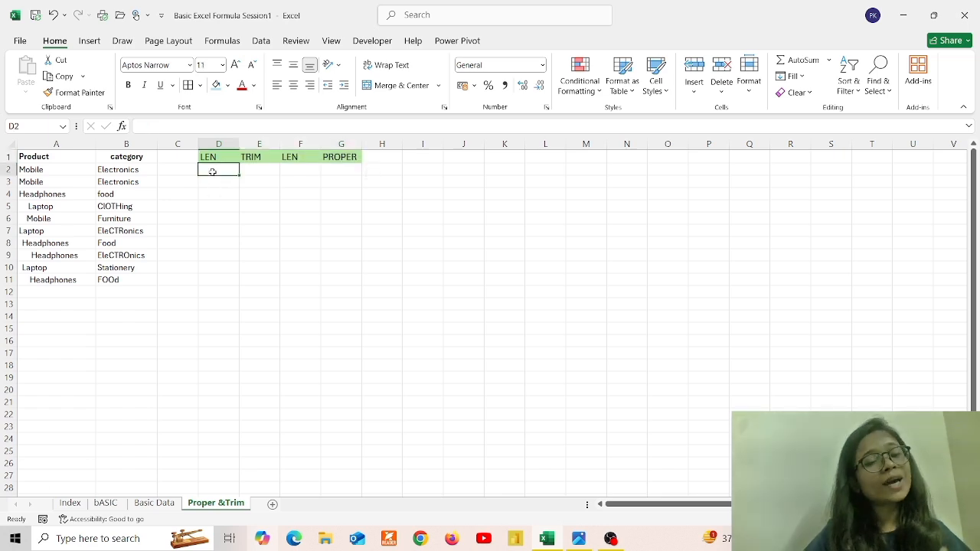
type("=LE")
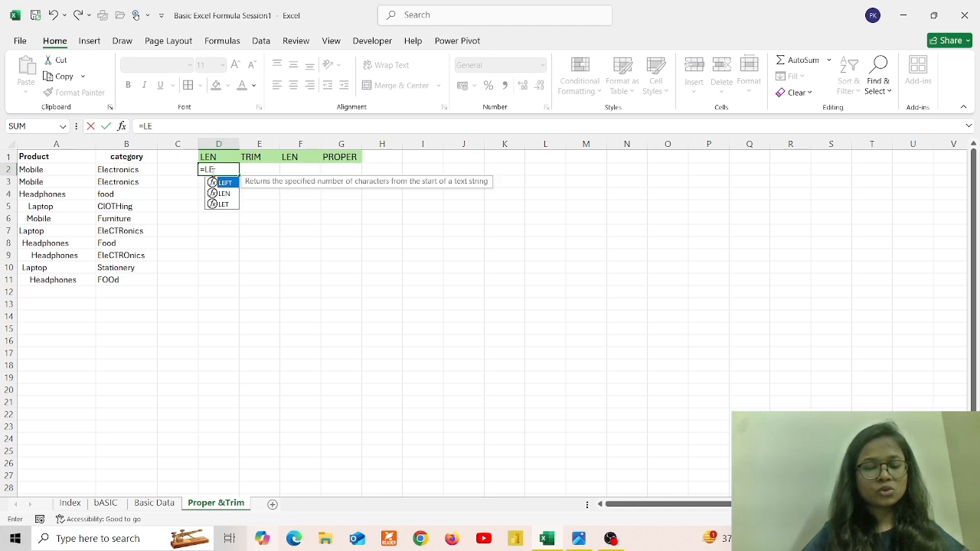
type("N(")
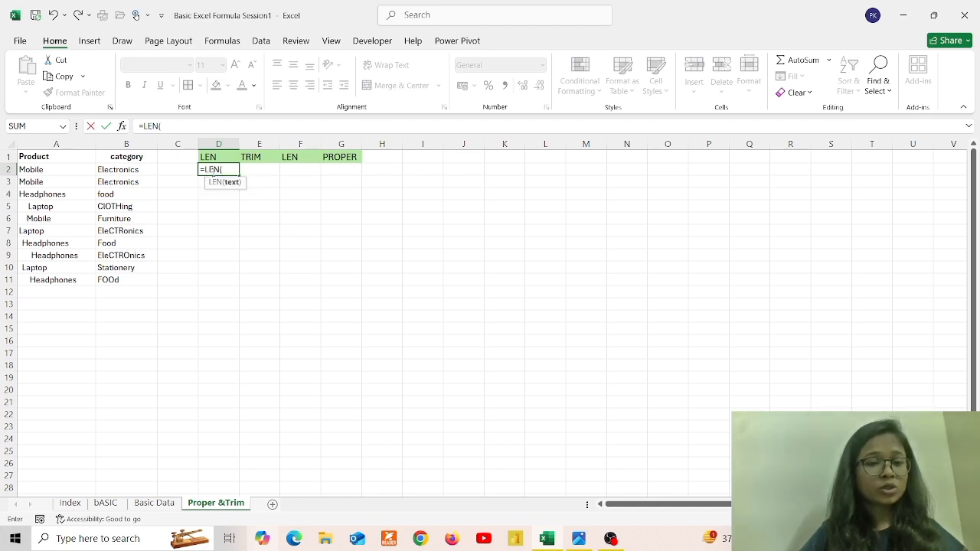
left_click(75, 169)
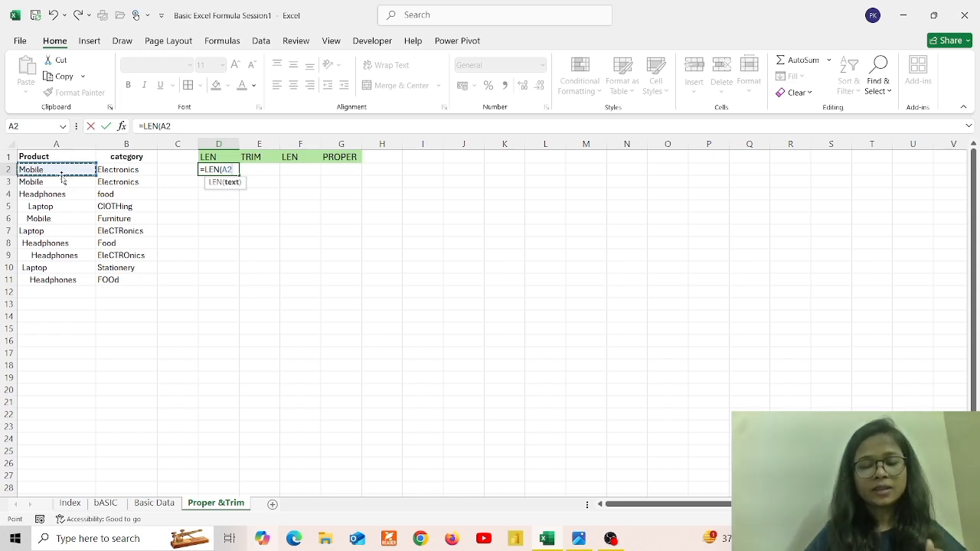
type(")")
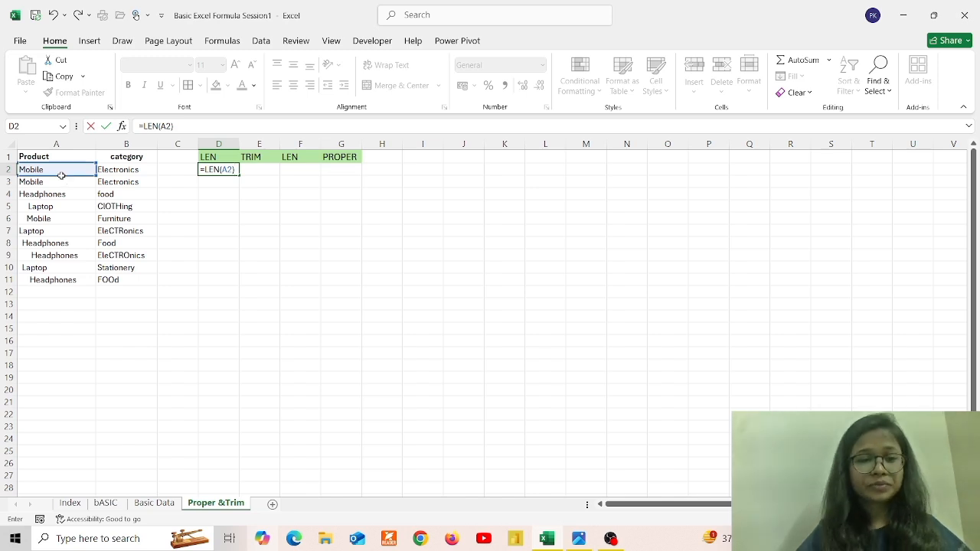
key("Return")
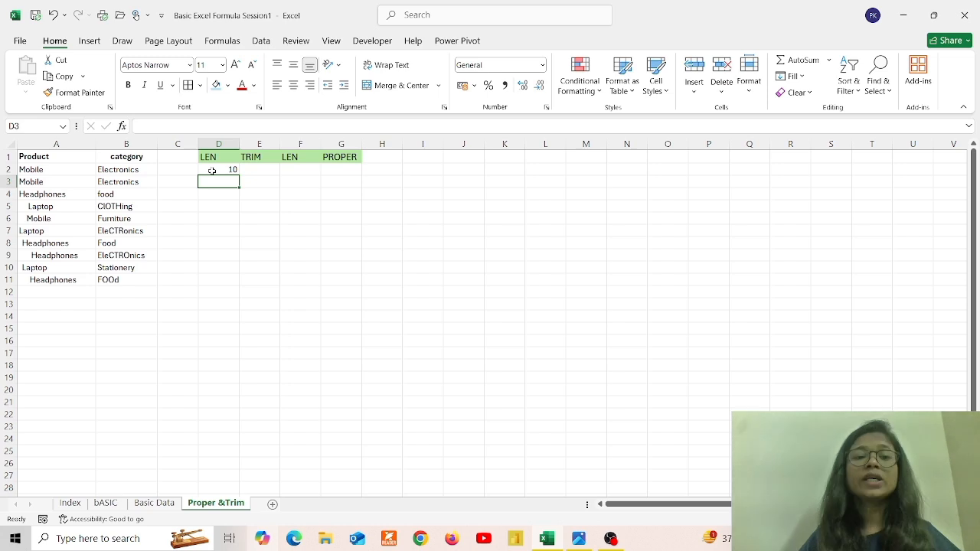
Inspect the A2 product name for extra spaces and recheck the LEN result
double_click(50, 170)
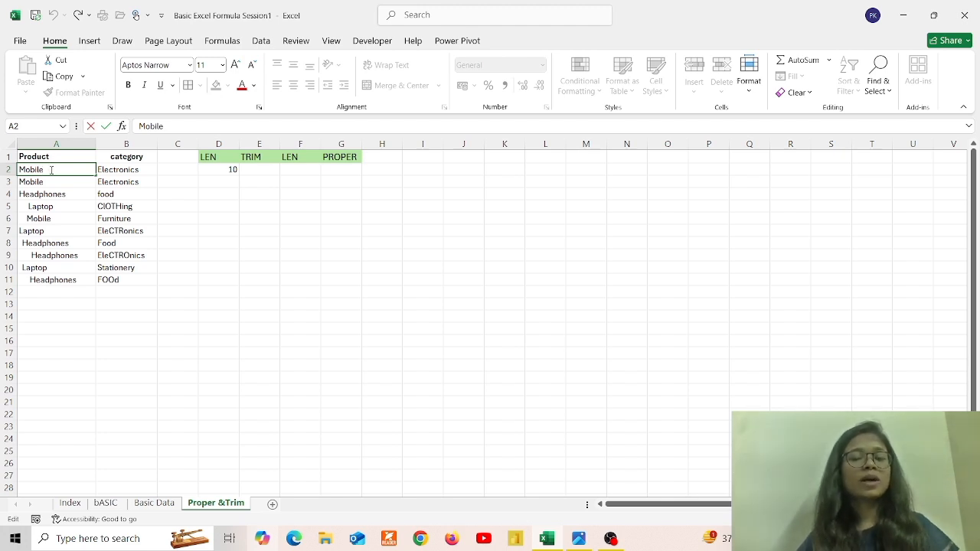
left_click(219, 170)
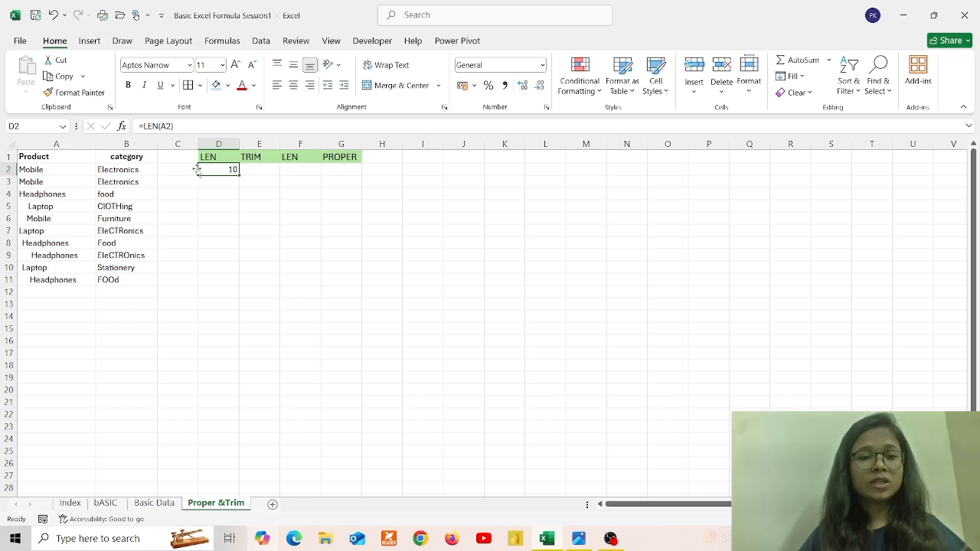
left_click(254, 170)
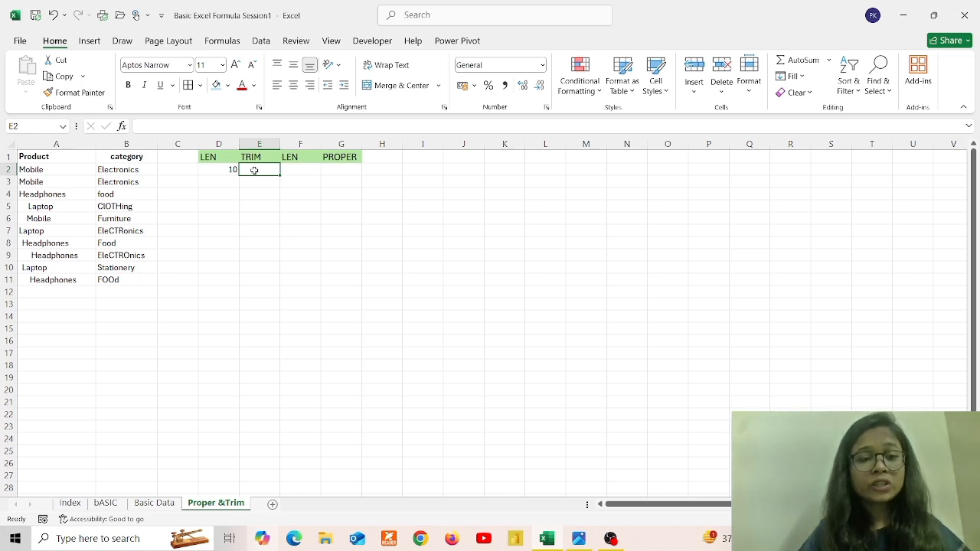
Enter =TRIM(A2) in E2 to get the cleaned product name Mobile
type("=")
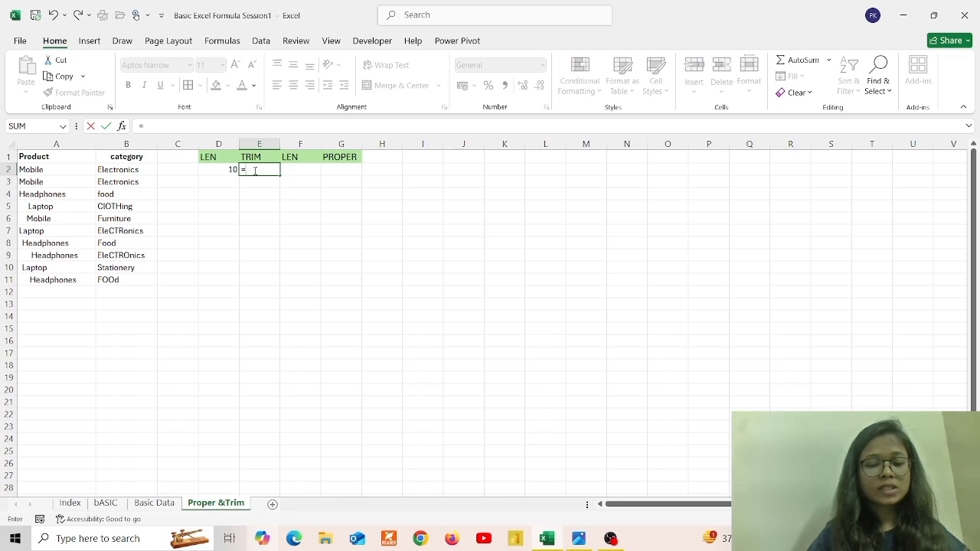
type("TRIM")
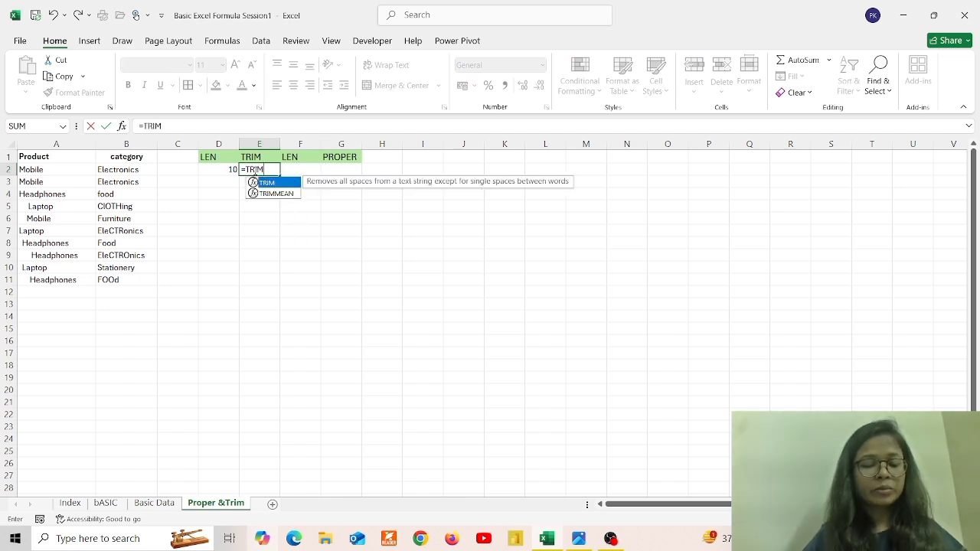
type("(")
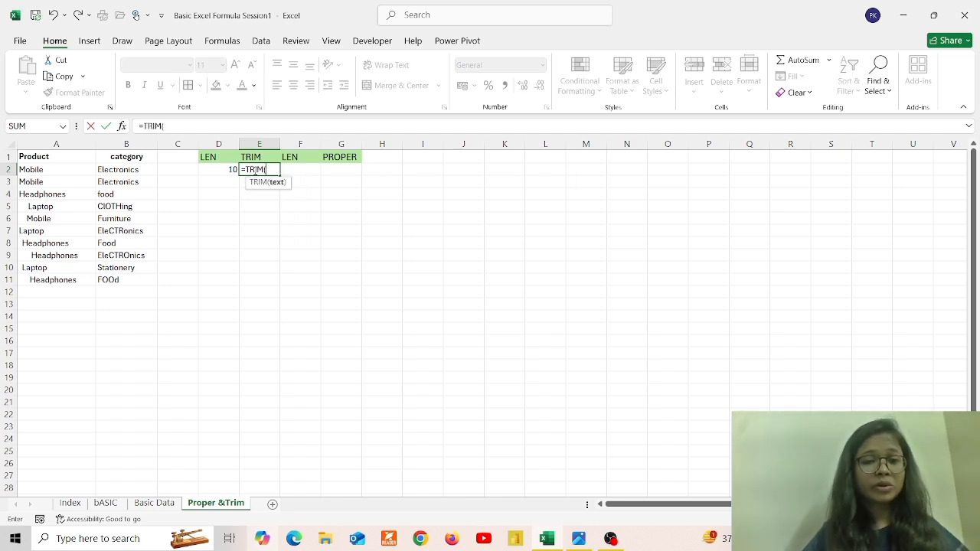
left_click(56, 170)
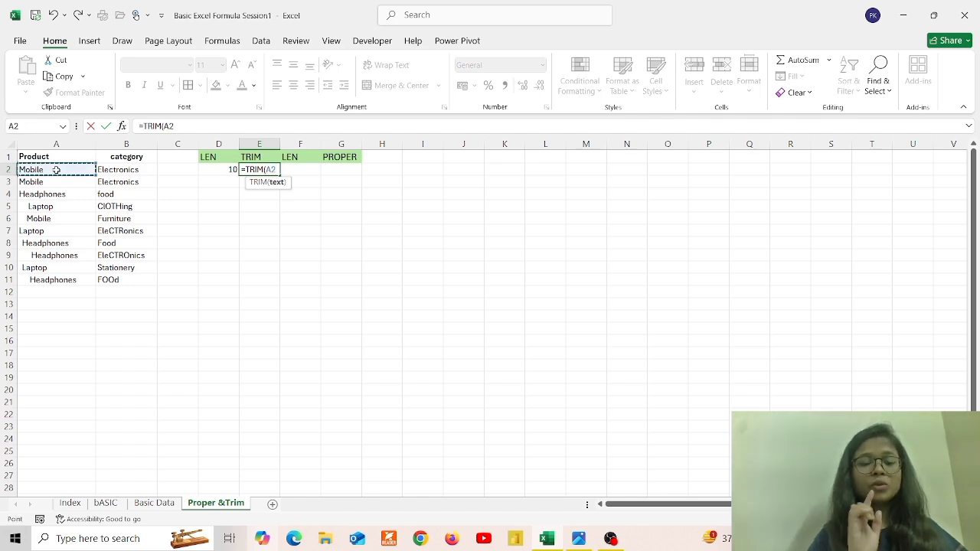
type(")")
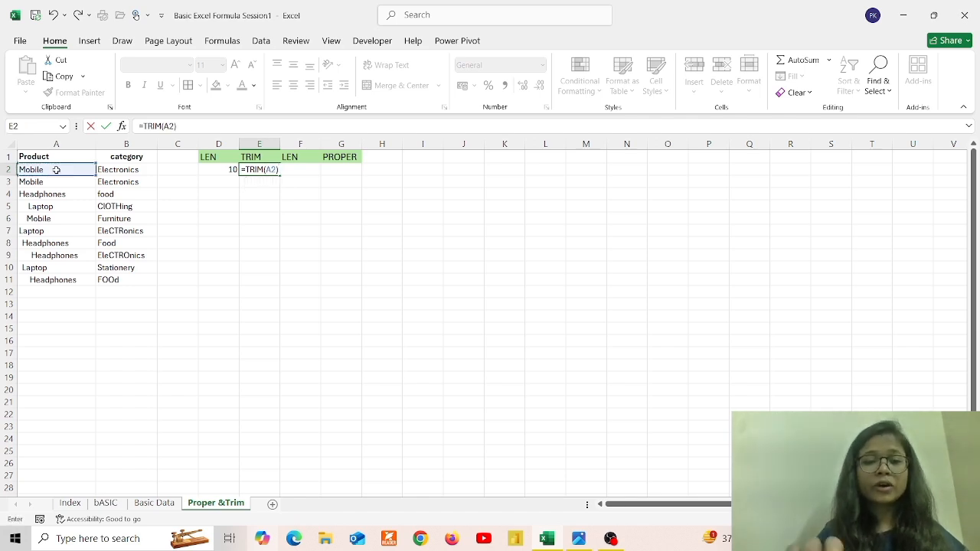
key("Return")
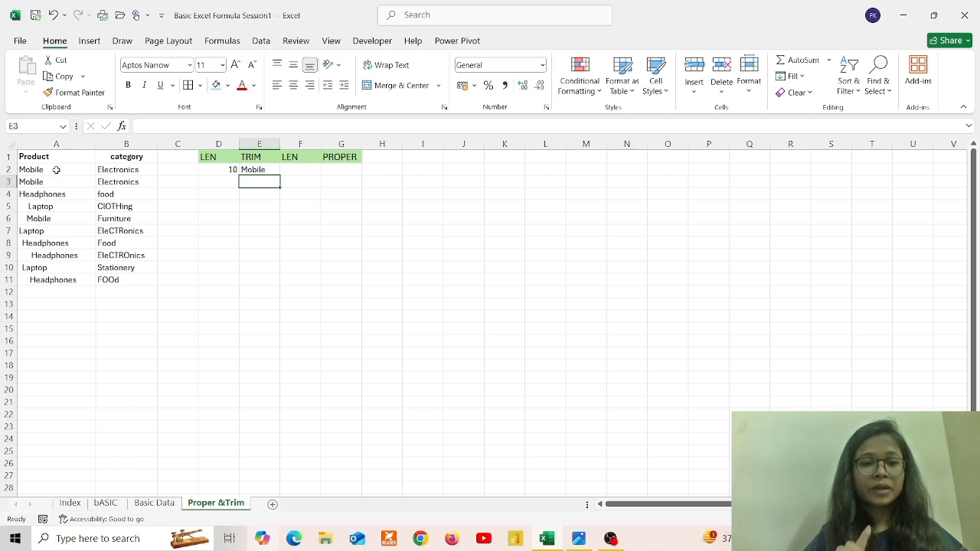
left_click(260, 169)
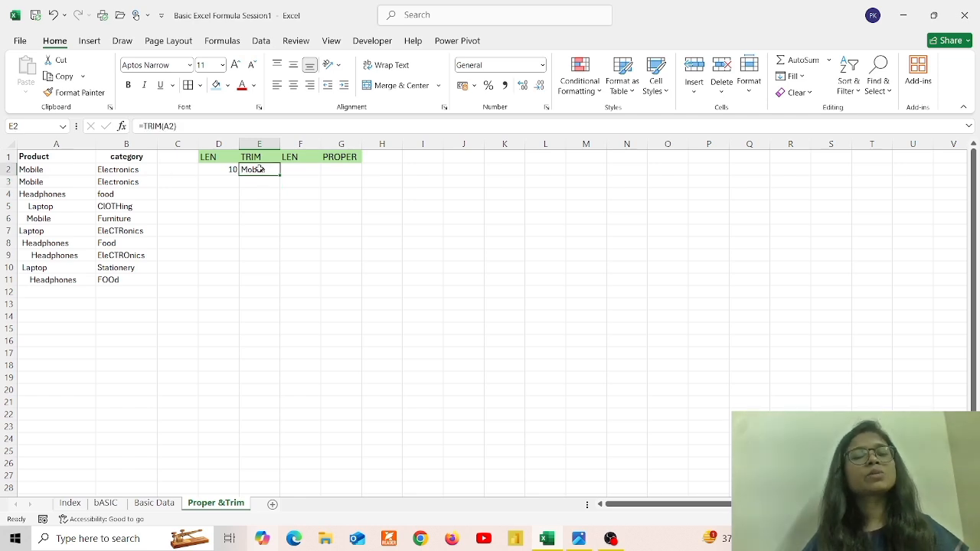
Enter =LEN(E2) in F2, giving 6 for the trimmed name
left_click(301, 170)
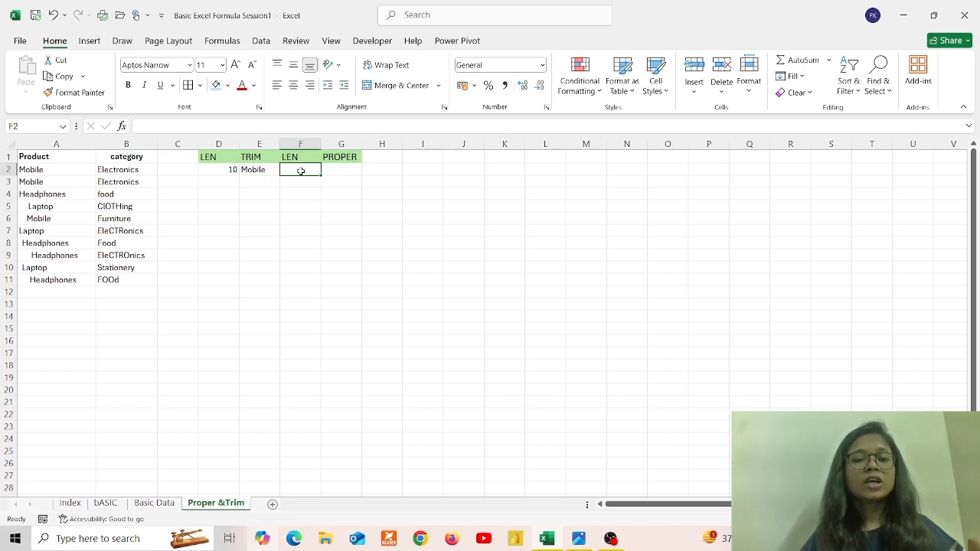
type("=")
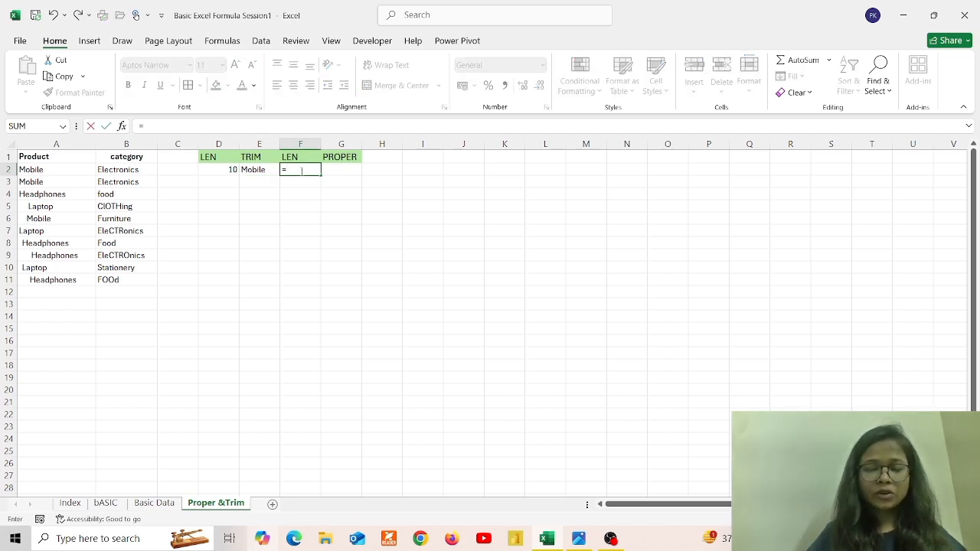
type("LEN")
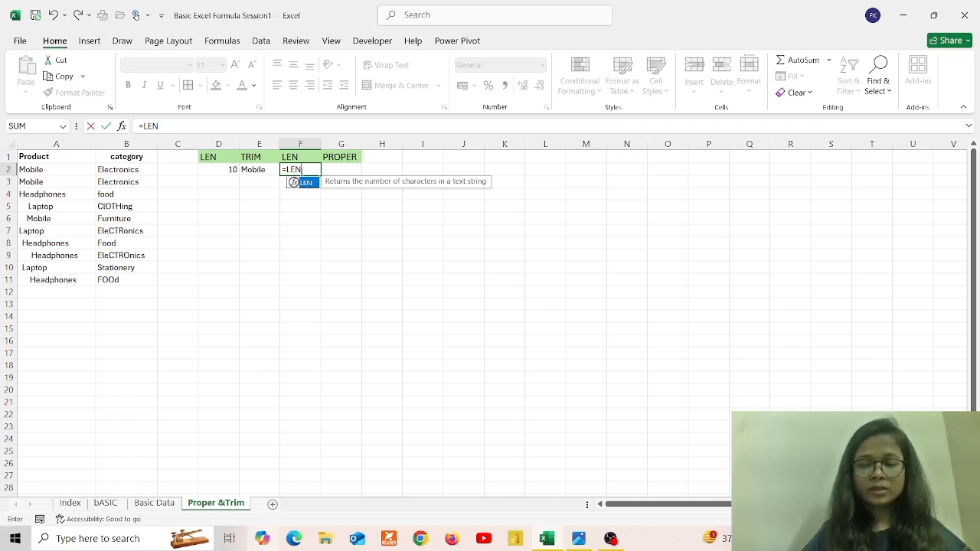
type("(")
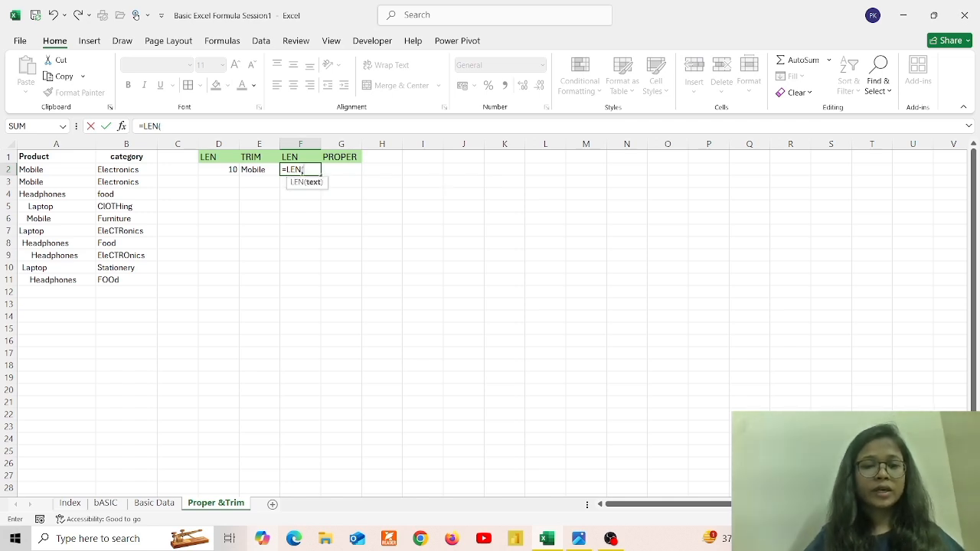
left_click(256, 173)
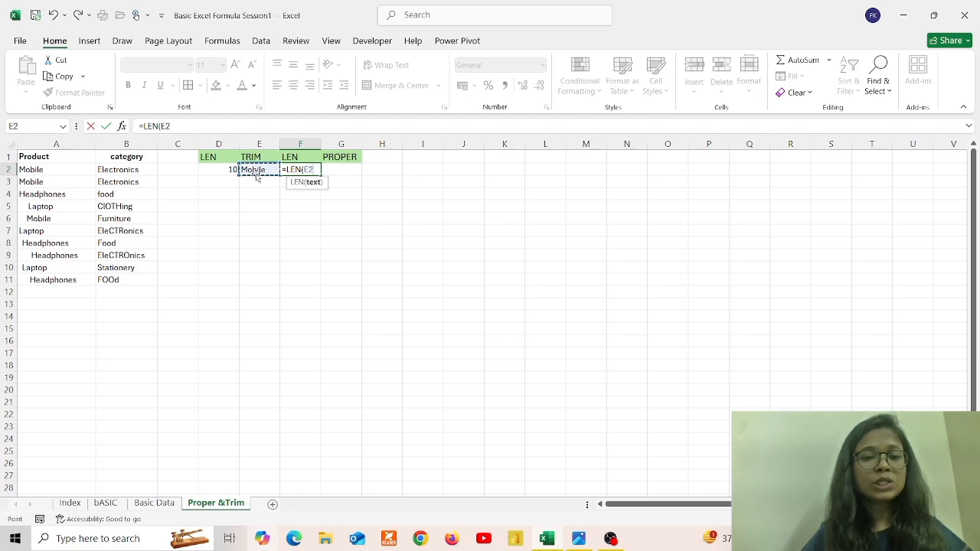
type(")")
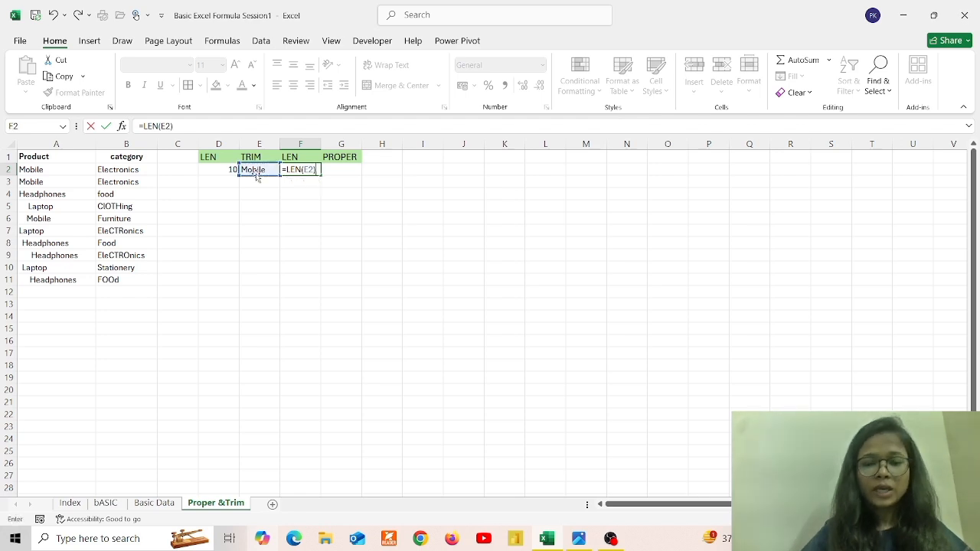
key("Return")
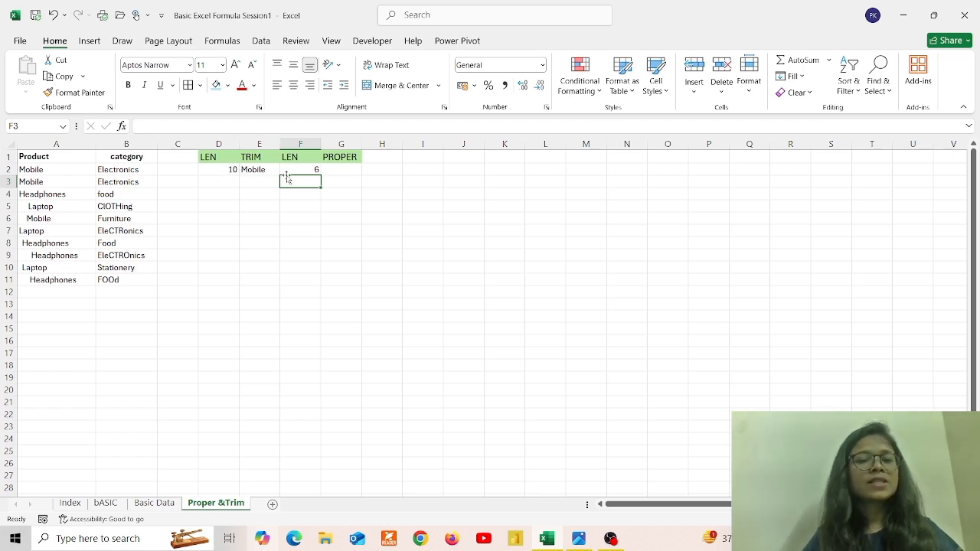
Review the mixed-case category values in B2 to B6, ending back at G2
left_click(338, 166)
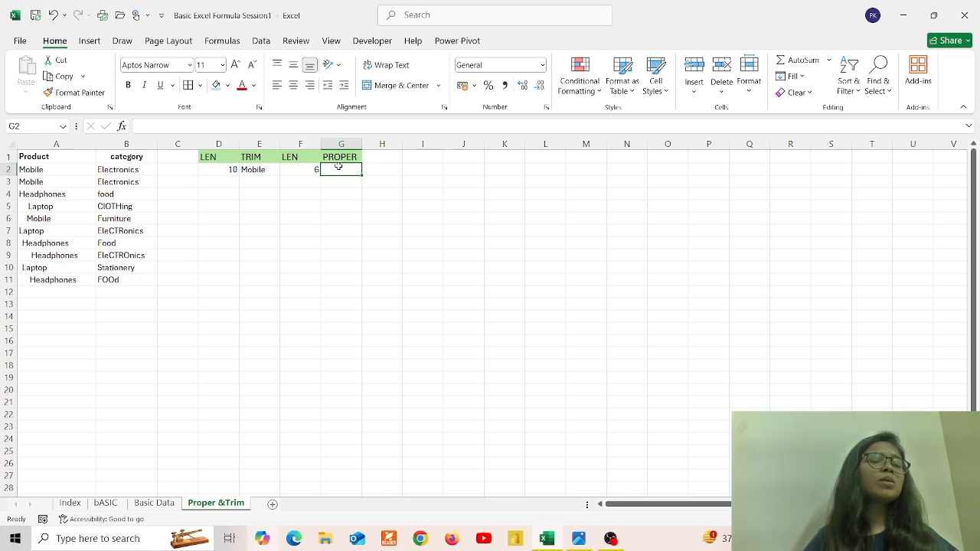
left_click(118, 167)
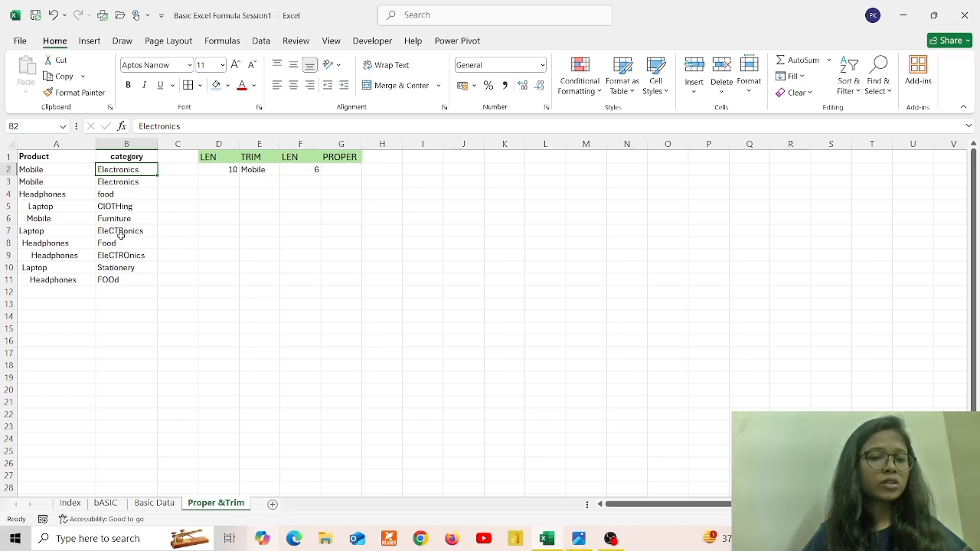
left_click(120, 186)
left_click(121, 191)
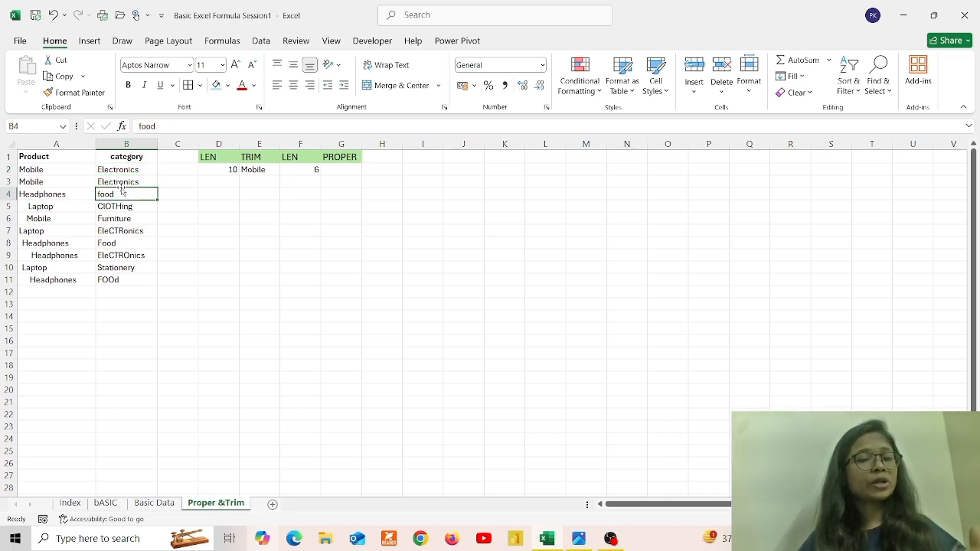
key("Down")
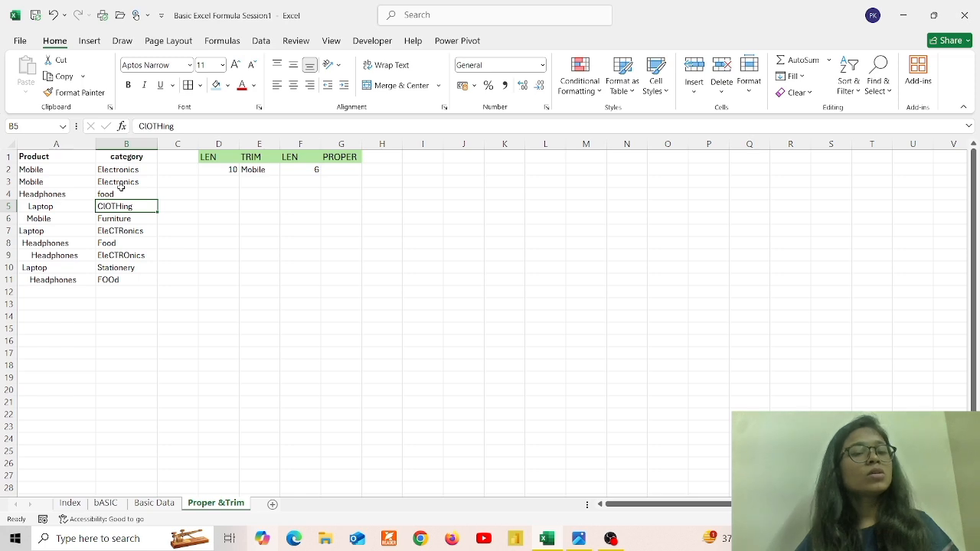
key("Down")
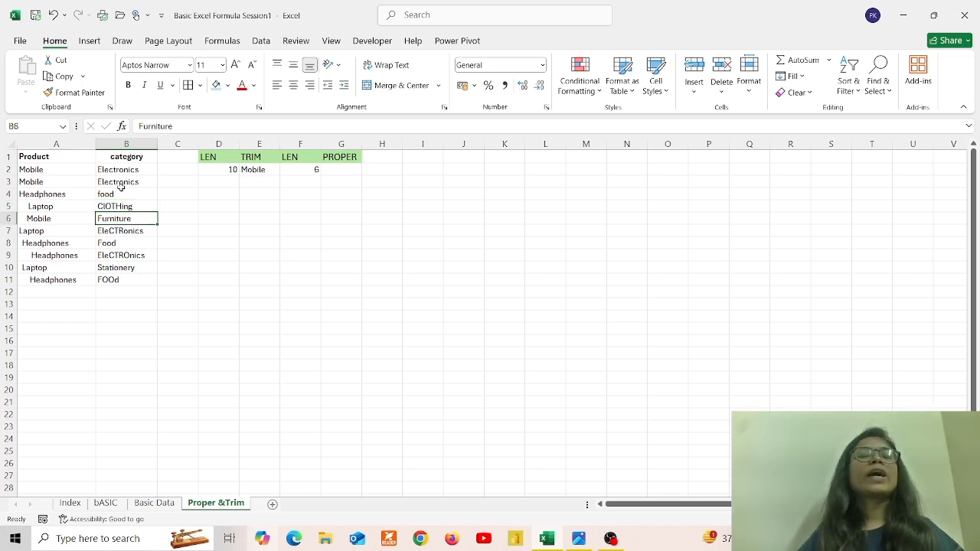
left_click(335, 167)
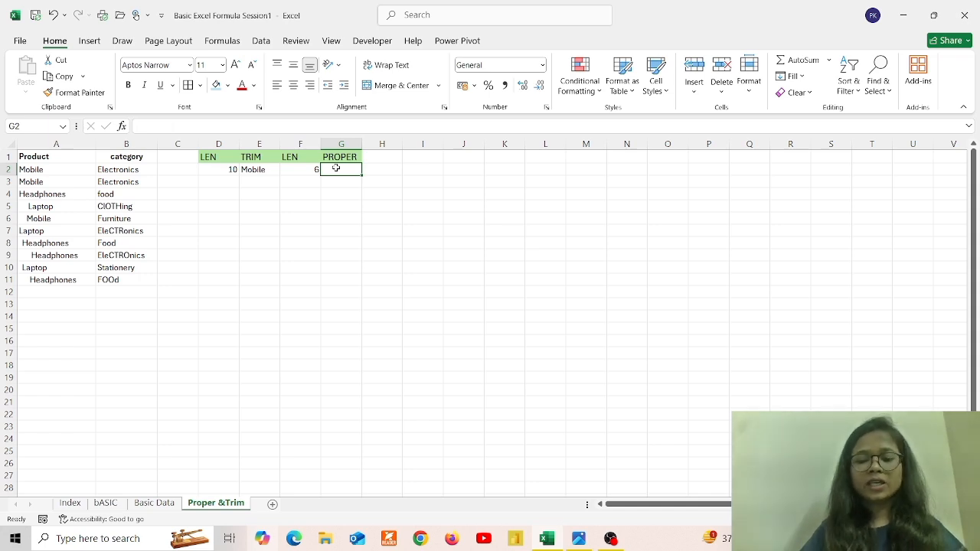
Enter =PROPER(B2) in G2, fill it down to G11, and widen column G to fit Electronics
type("=PROP")
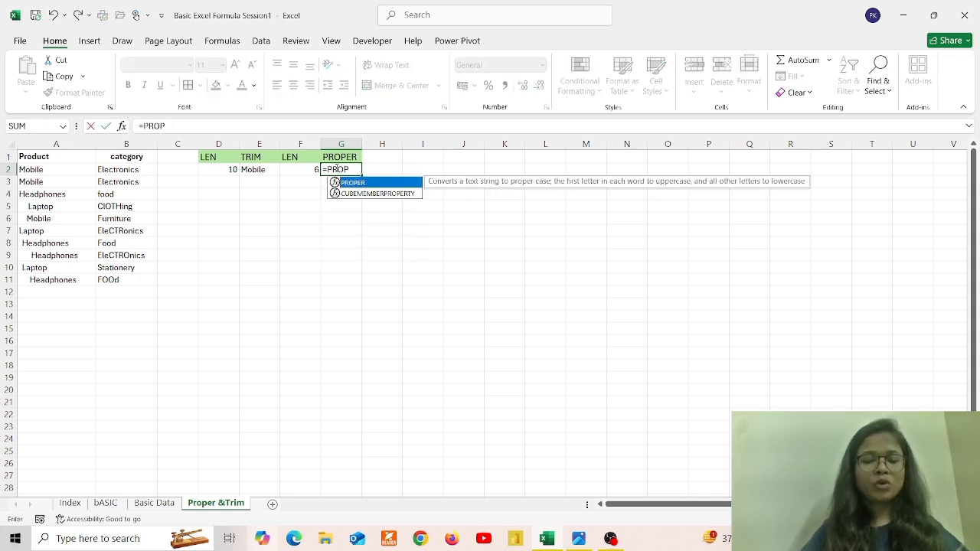
type("ER")
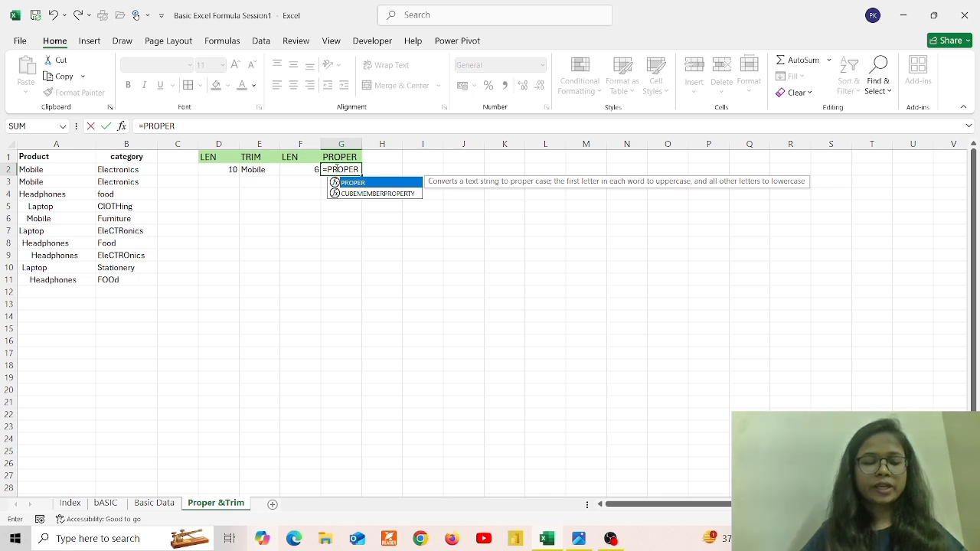
type("(")
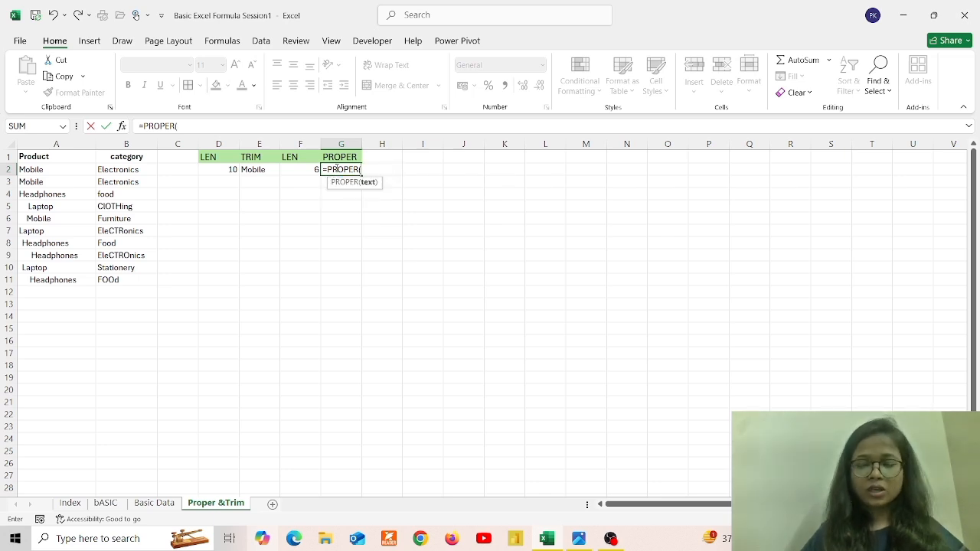
key("Left")
key("Left")
key("Left")
key("Left")
key("Left")
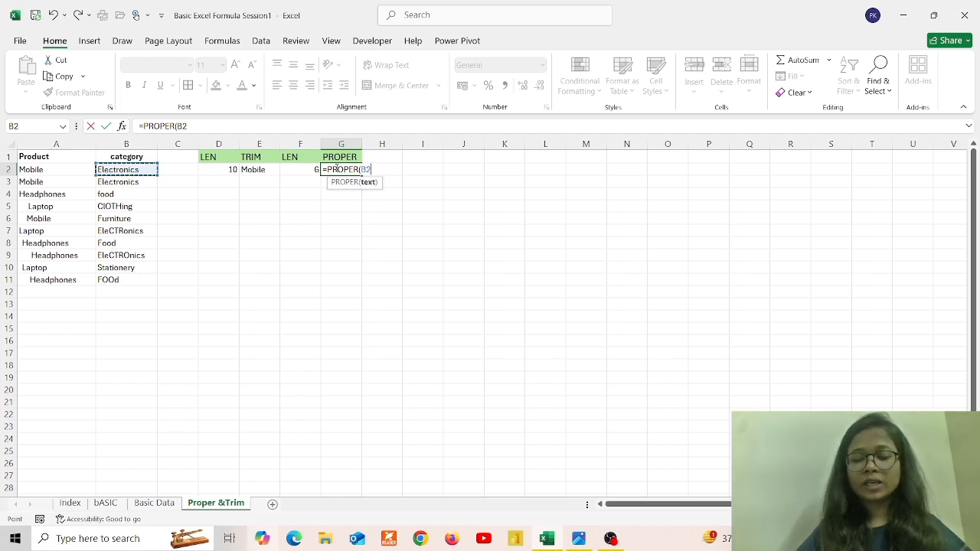
type(")")
key("Return")
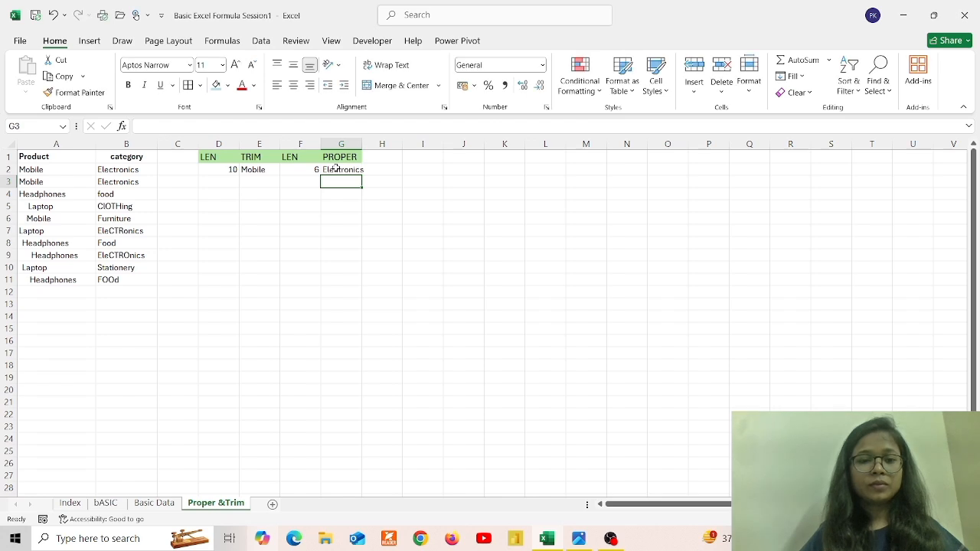
left_click(342, 169)
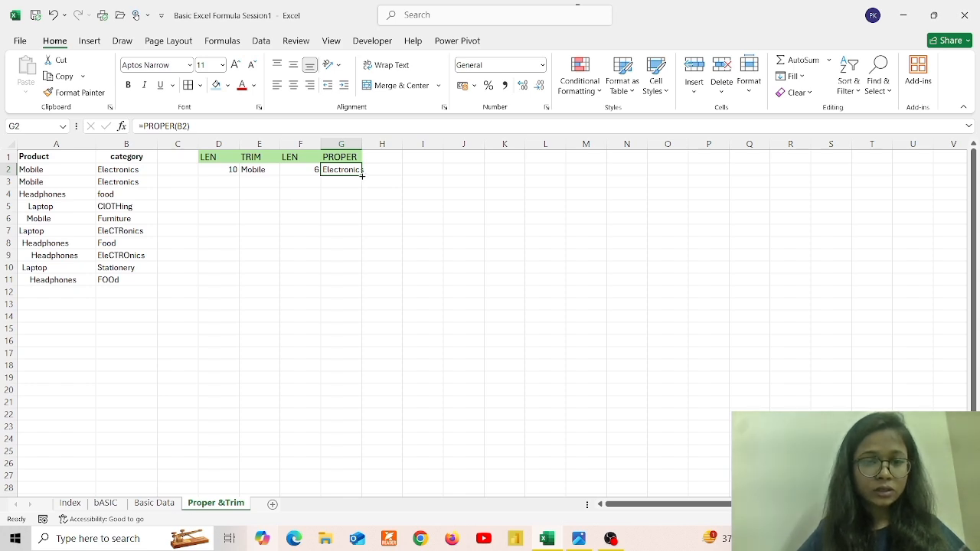
left_click_drag(363, 177, 360, 287)
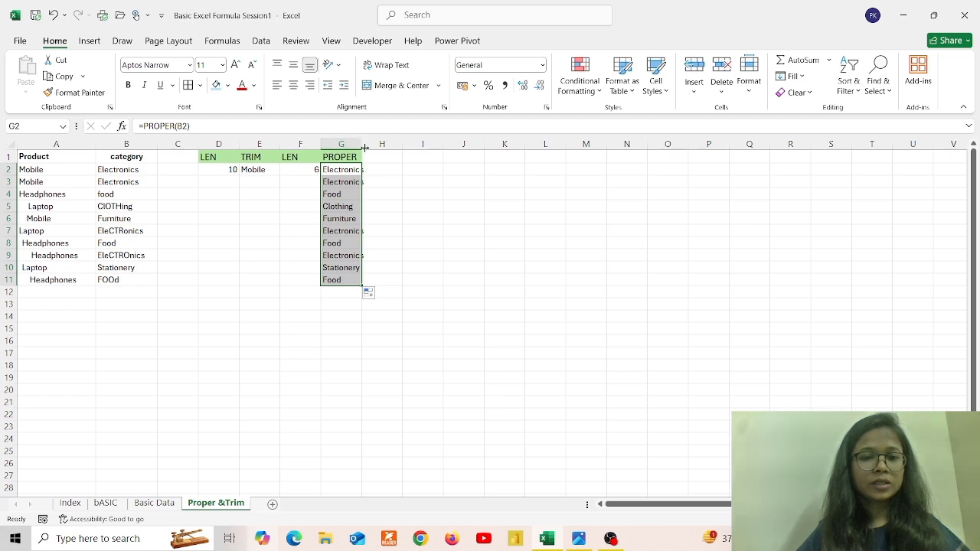
left_click_drag(361, 149, 386, 151)
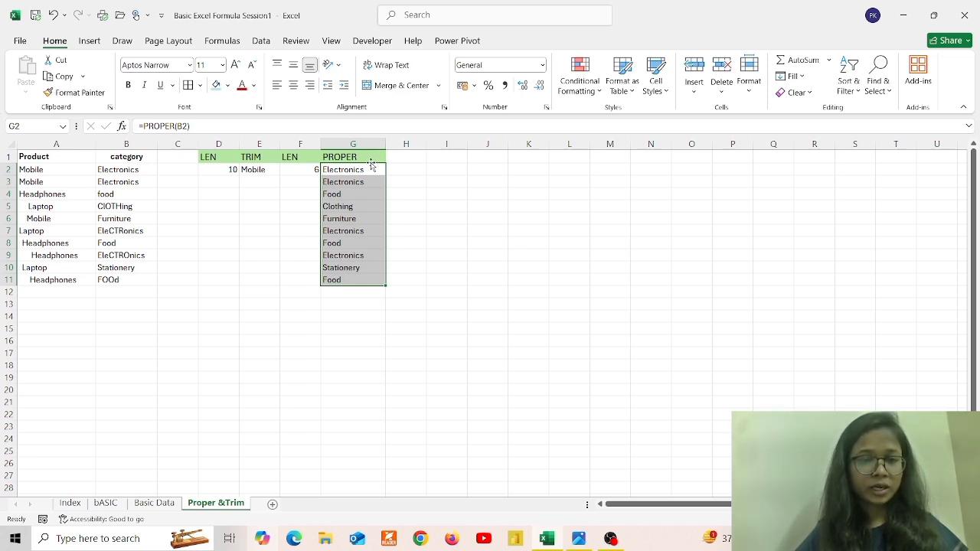
left_click(155, 502)
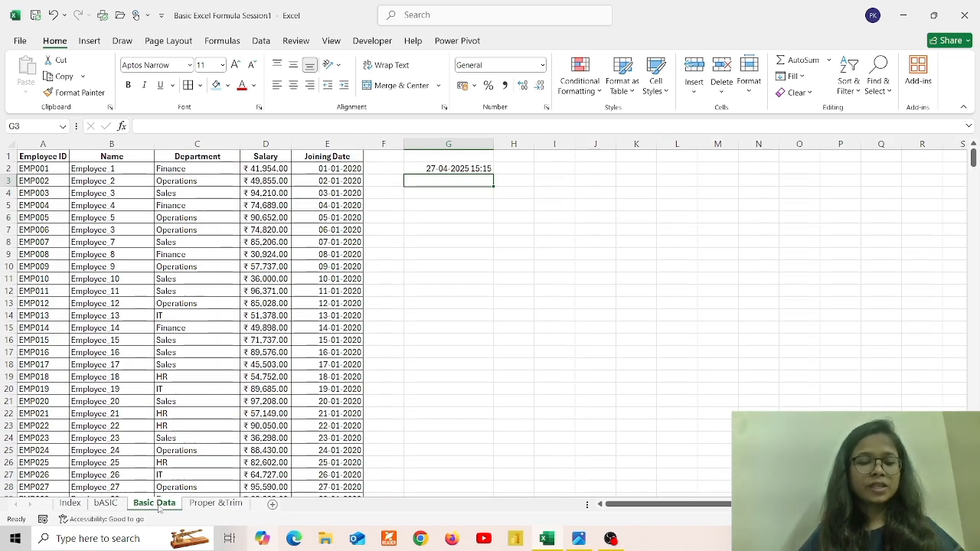
left_click(107, 503)
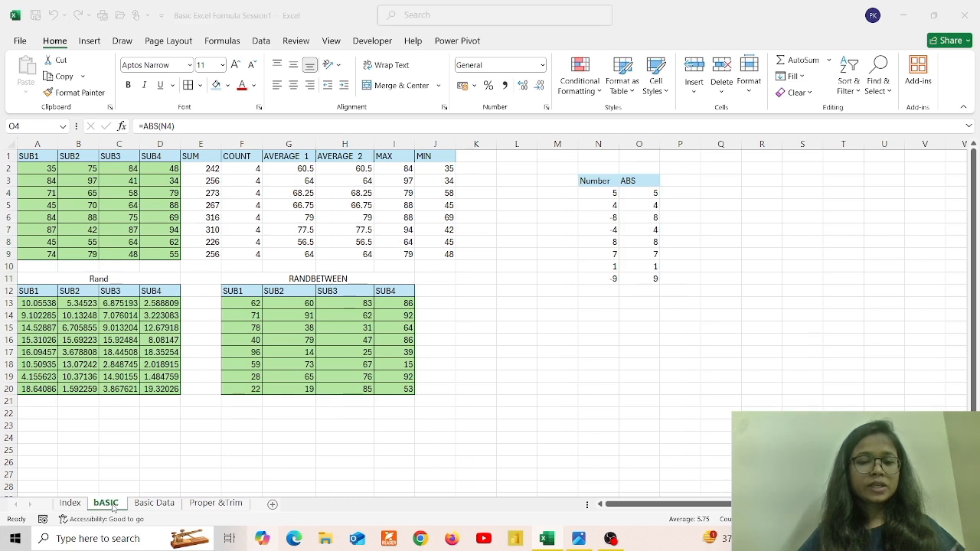
key("alt+Tab")
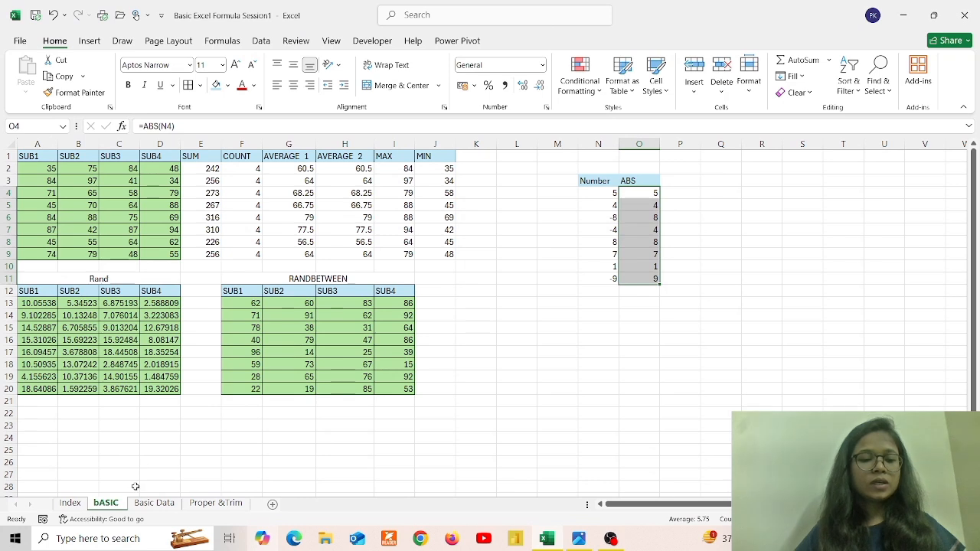
left_click(214, 505)
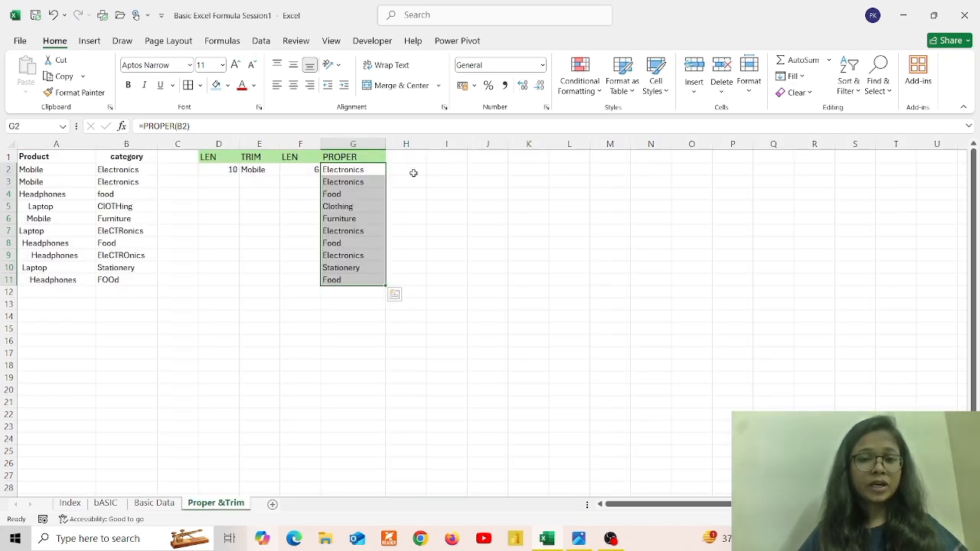
Add the headings UPPER in I1 and LOWER in J1
left_click(440, 170)
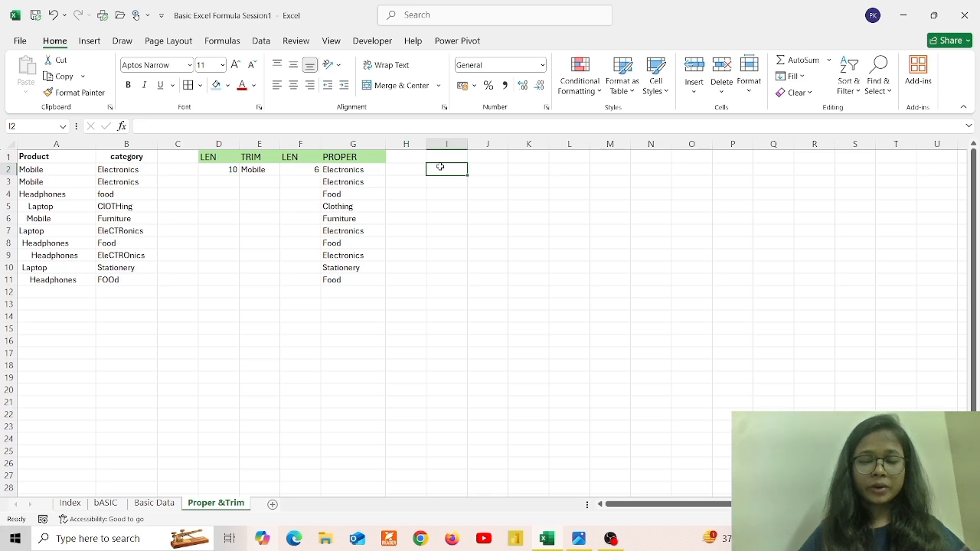
key("Up")
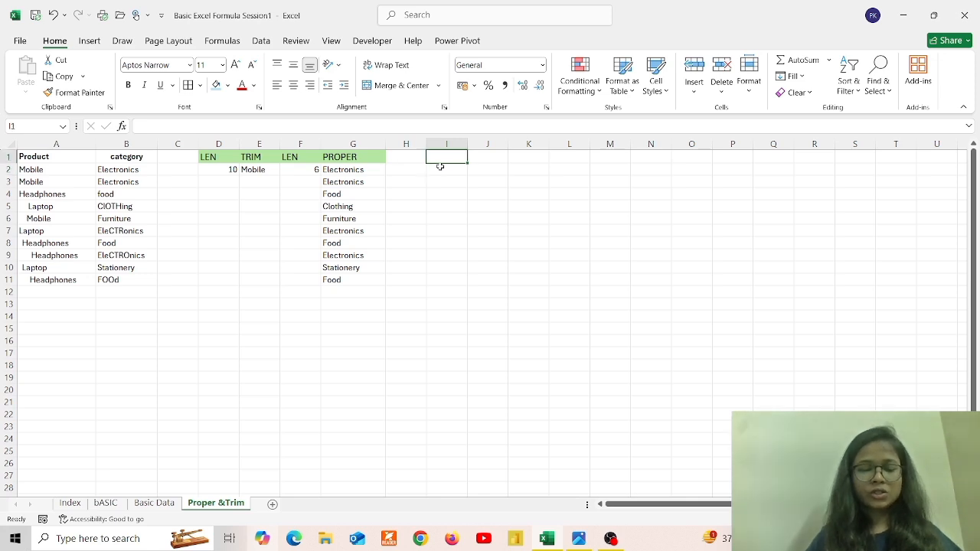
type("UPPER")
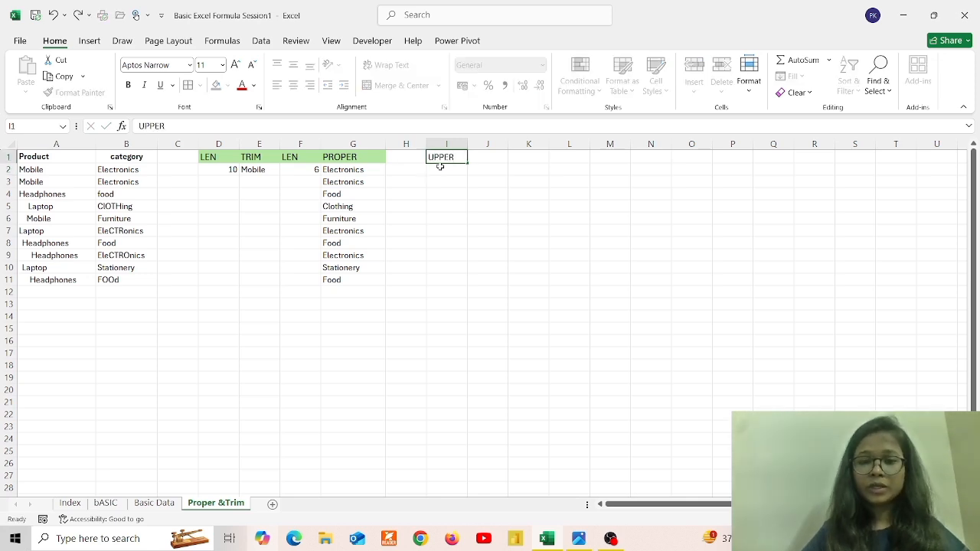
key("Tab")
type("lO")
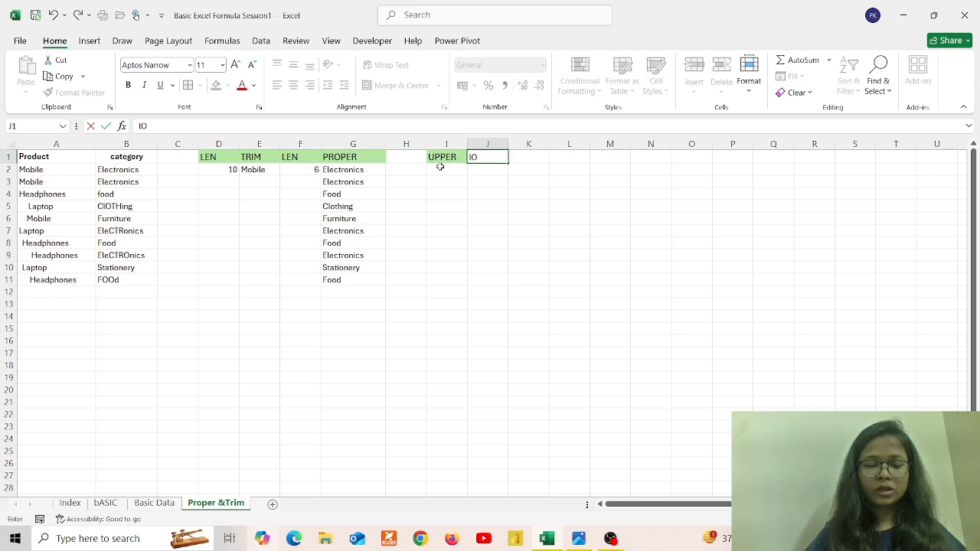
type("WER")
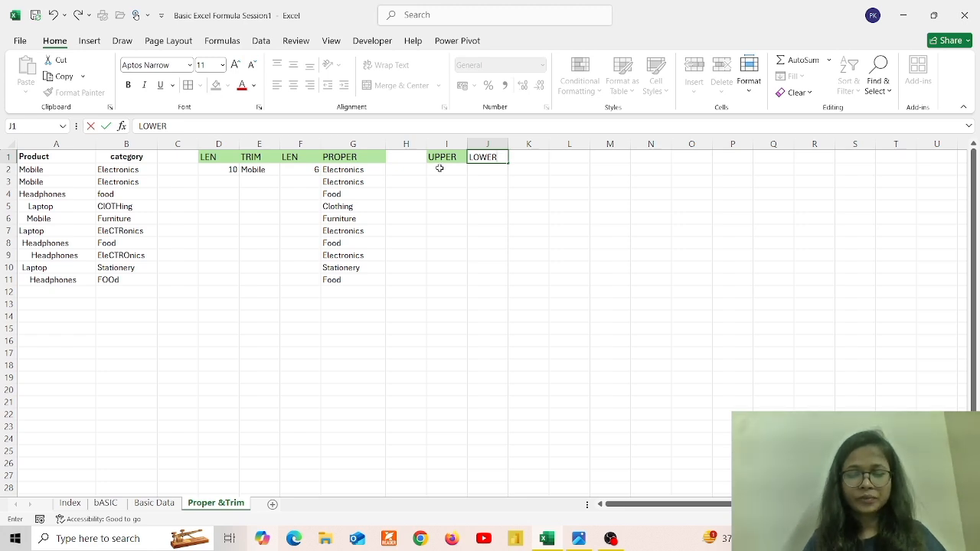
key("Return")
Enter =UPPER(B2) in I2, widen column I, and fill it down to I11
left_click(439, 167)
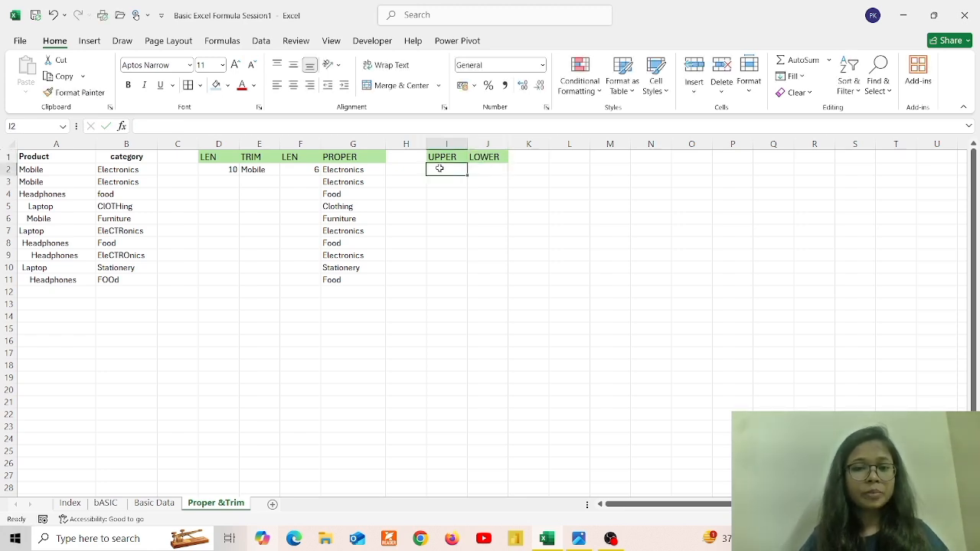
type("=")
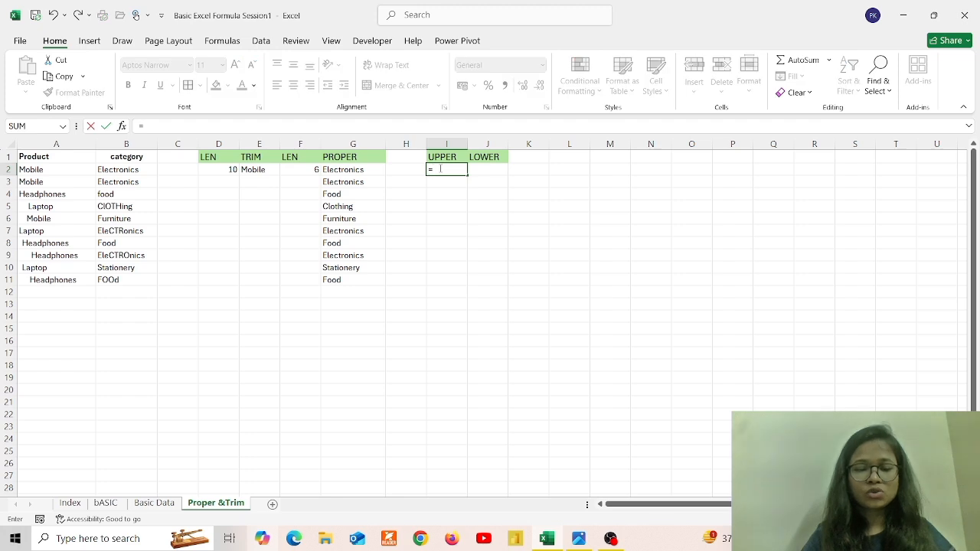
type("UP")
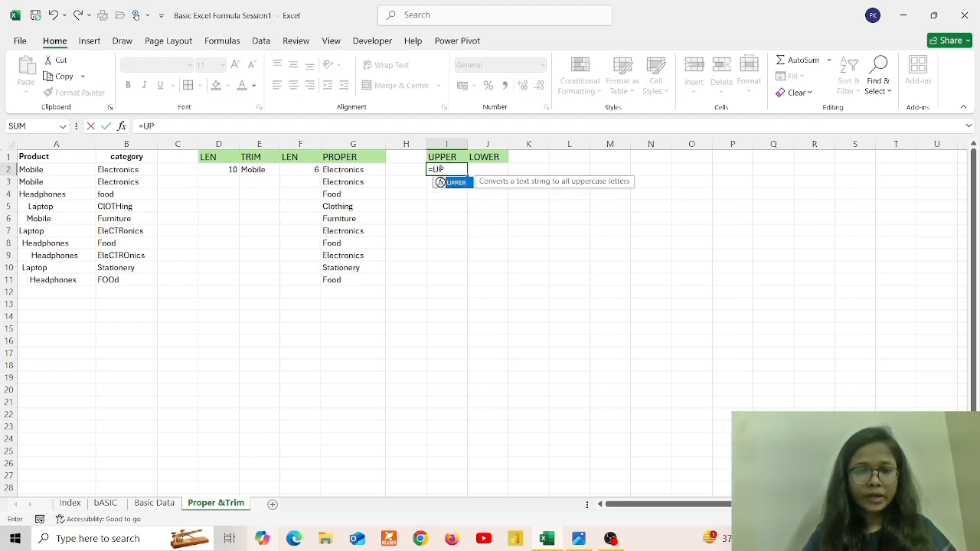
key("Tab")
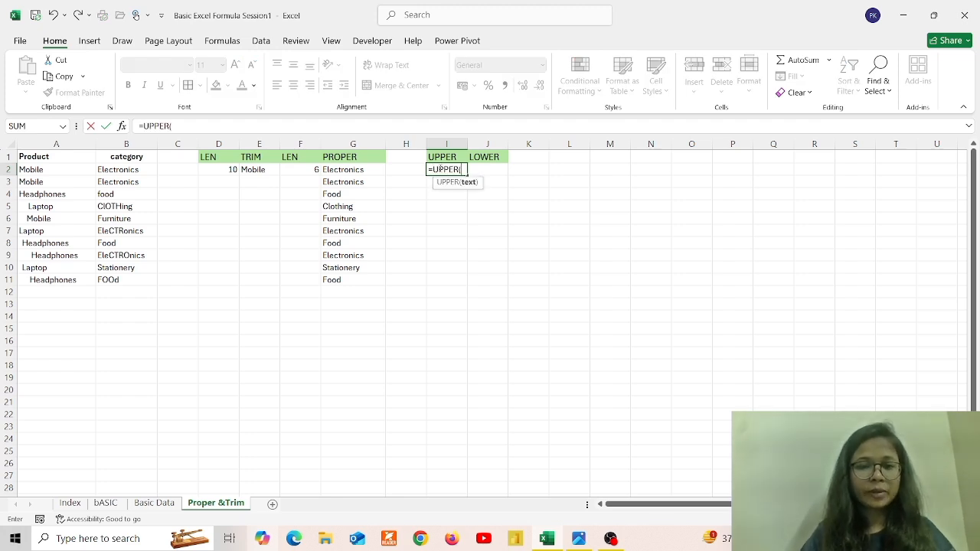
left_click(135, 170)
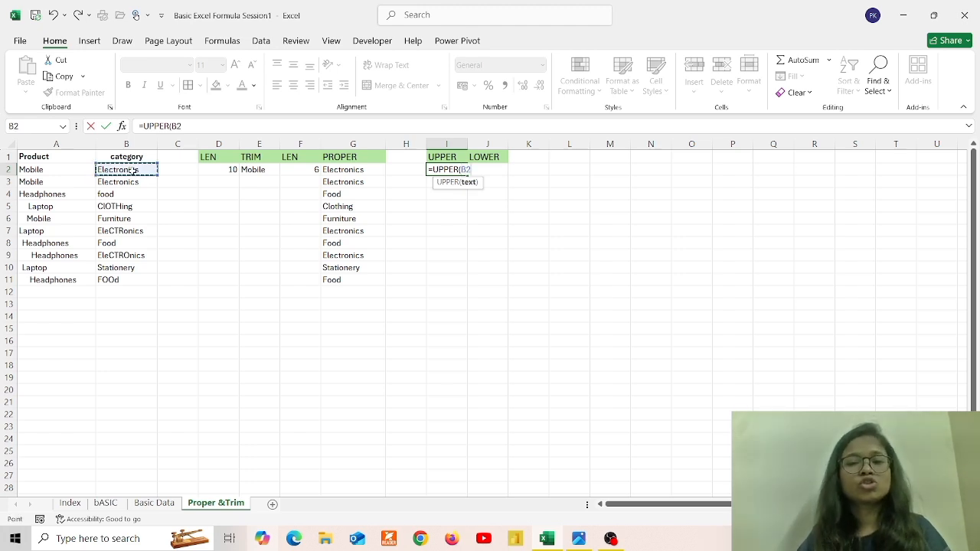
type(")")
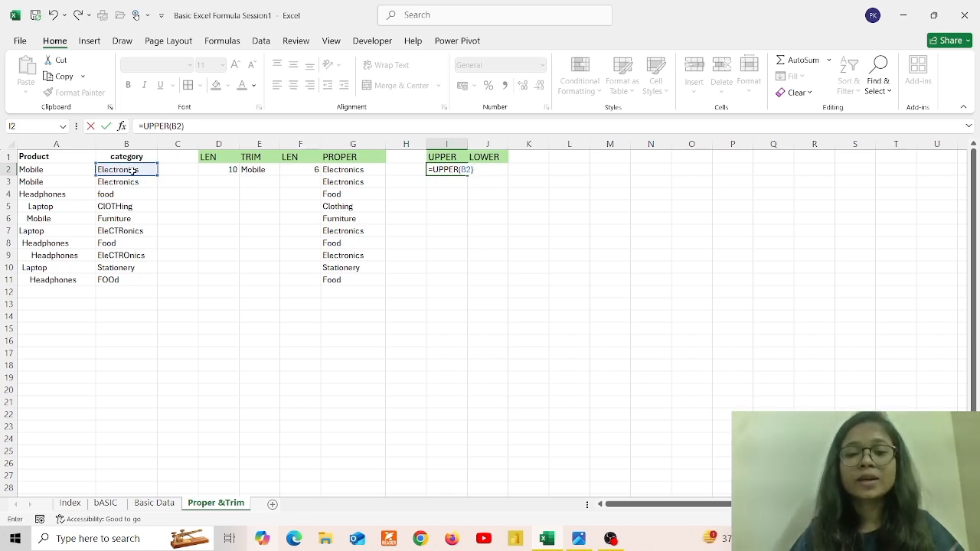
key("Return")
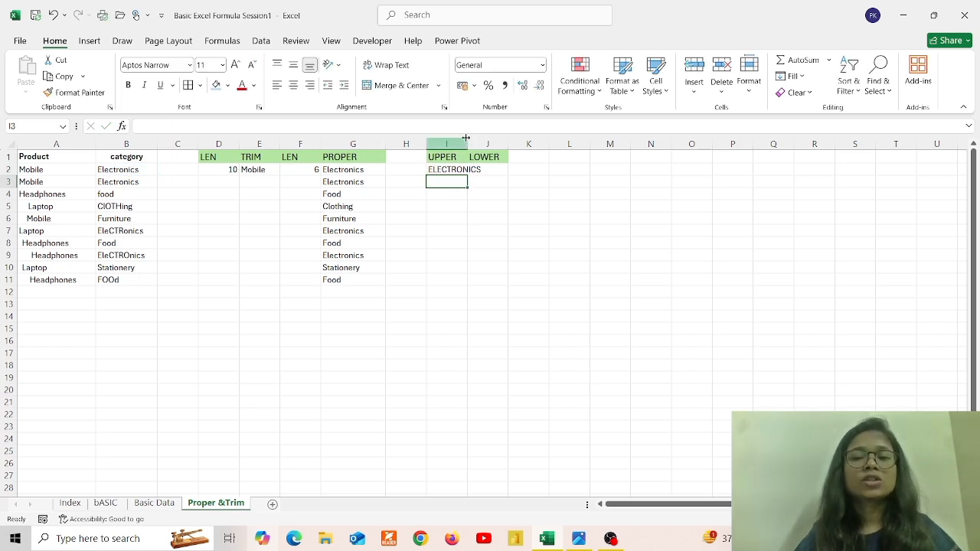
left_click_drag(468, 140, 495, 140)
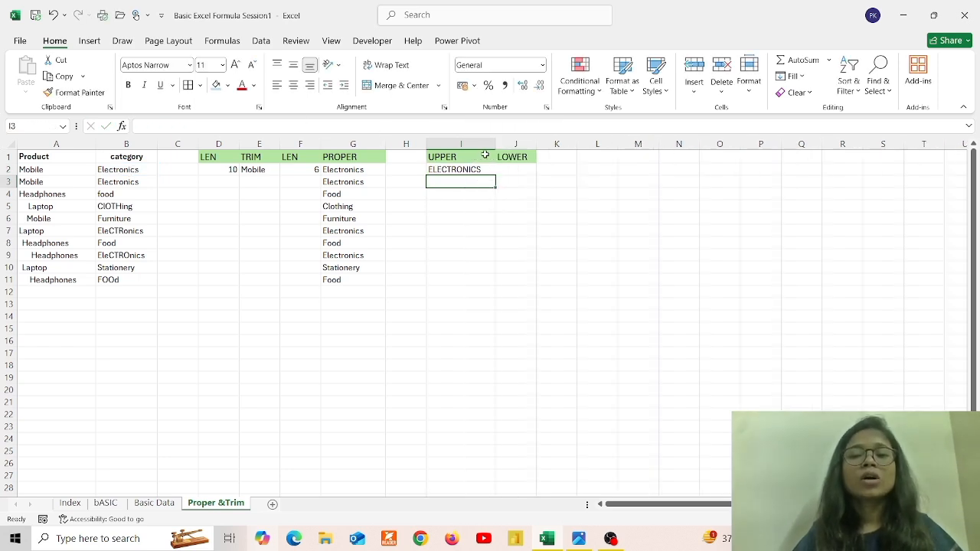
left_click(479, 167)
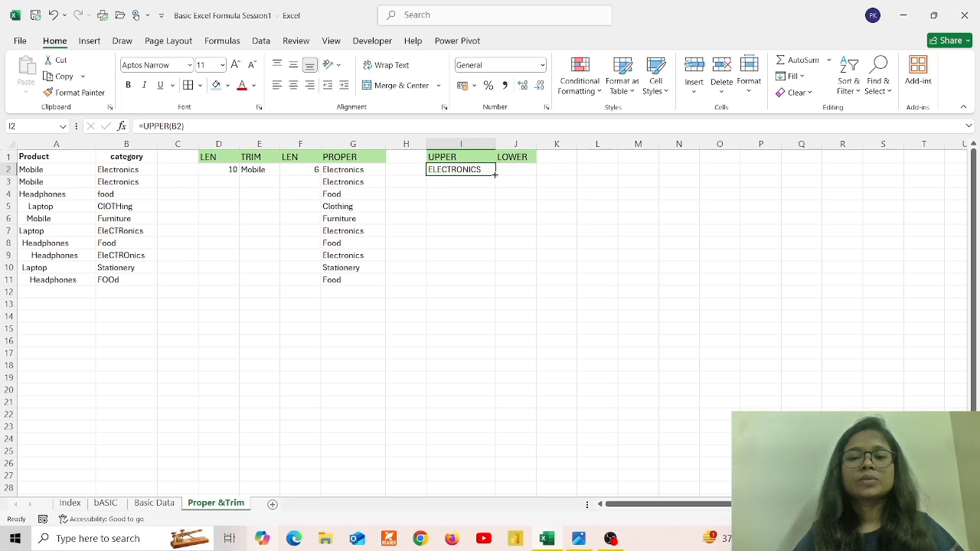
left_click_drag(496, 176, 487, 286)
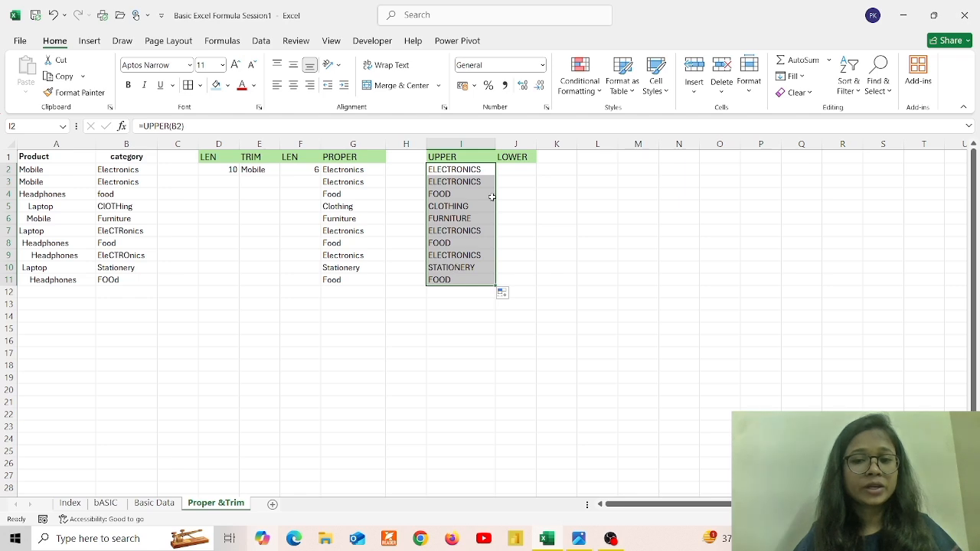
left_click(517, 168)
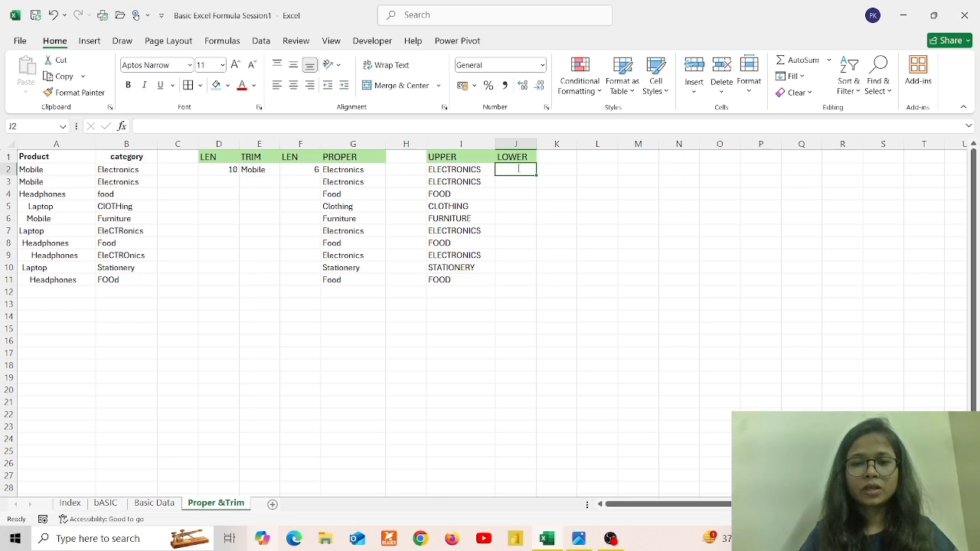
Enter =LOWER(B2) in J2 and widen column J to fit the lowercase categories
type("=LOWE")
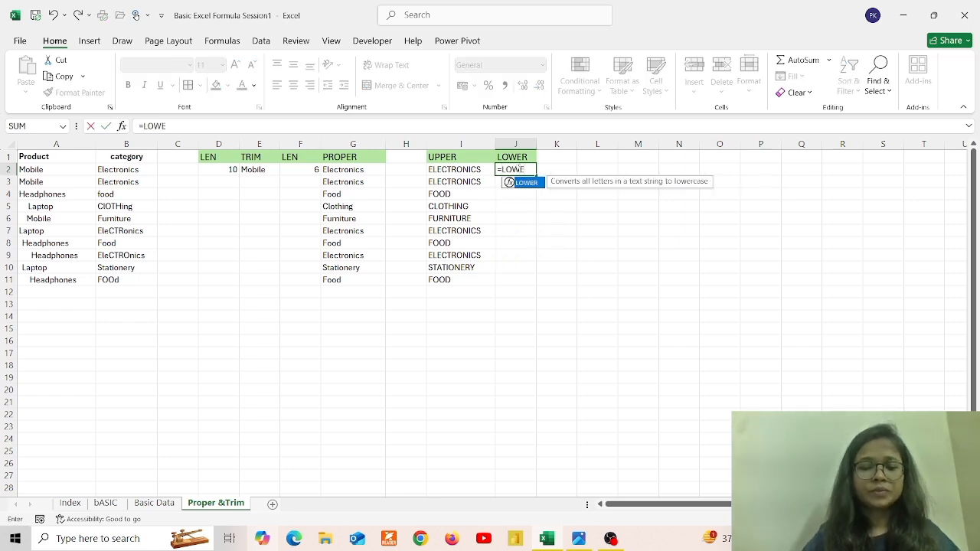
key("Tab")
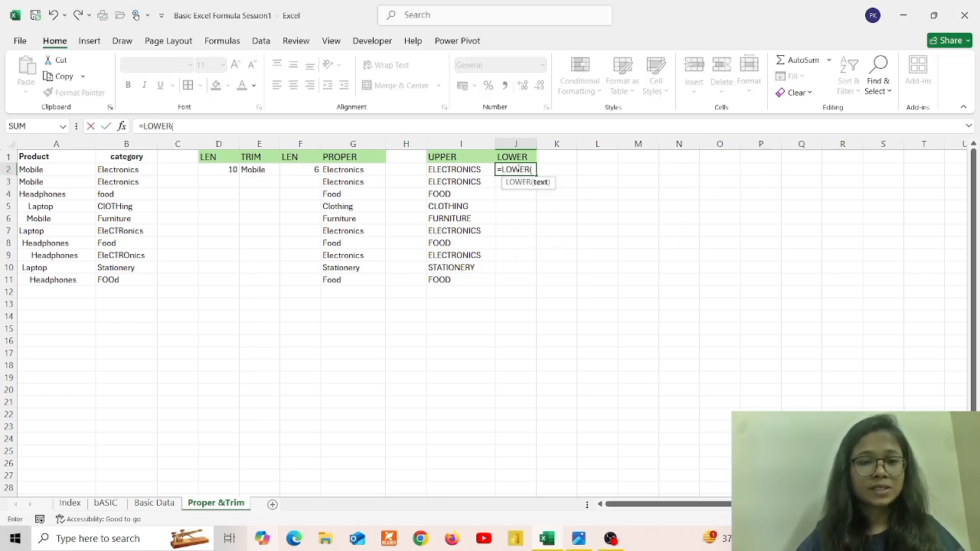
left_click(135, 169)
type(")")
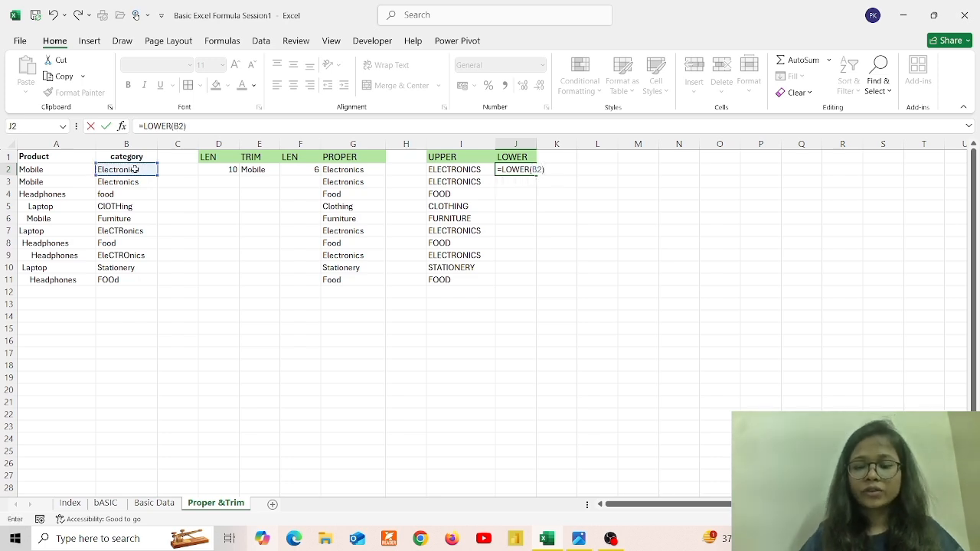
key("Return")
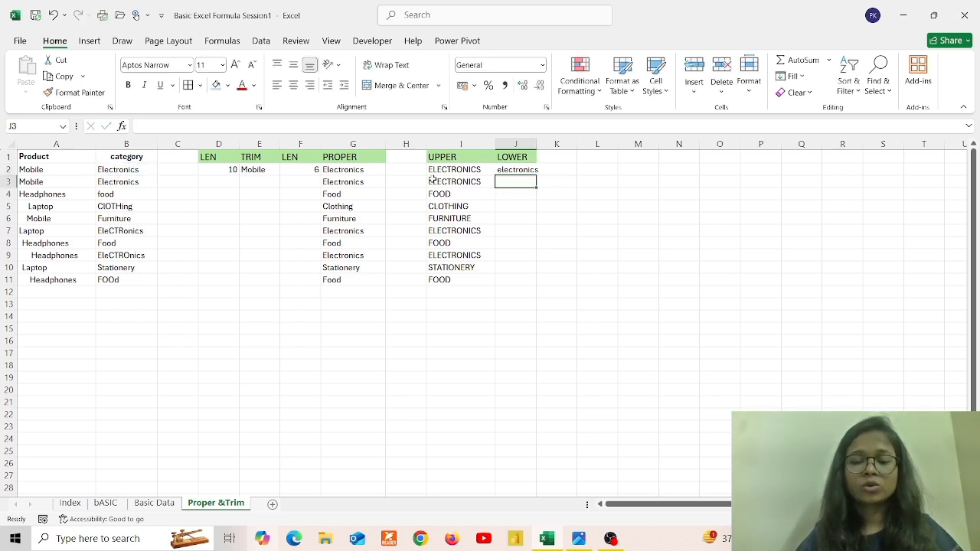
left_click_drag(537, 147, 551, 281)
left_click(522, 171)
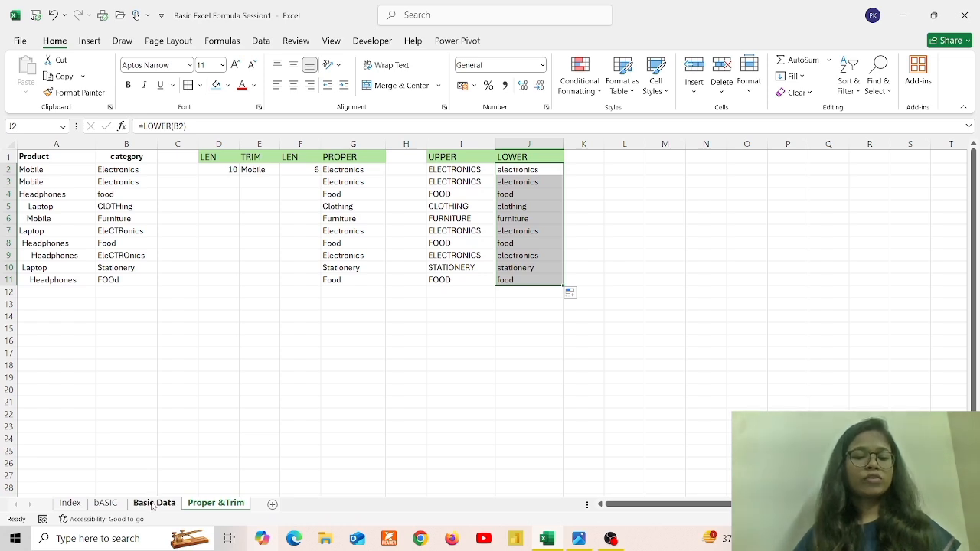
Glance at the function index window, then return to Excel's Basic Data employee sheet
key("alt+Tab")
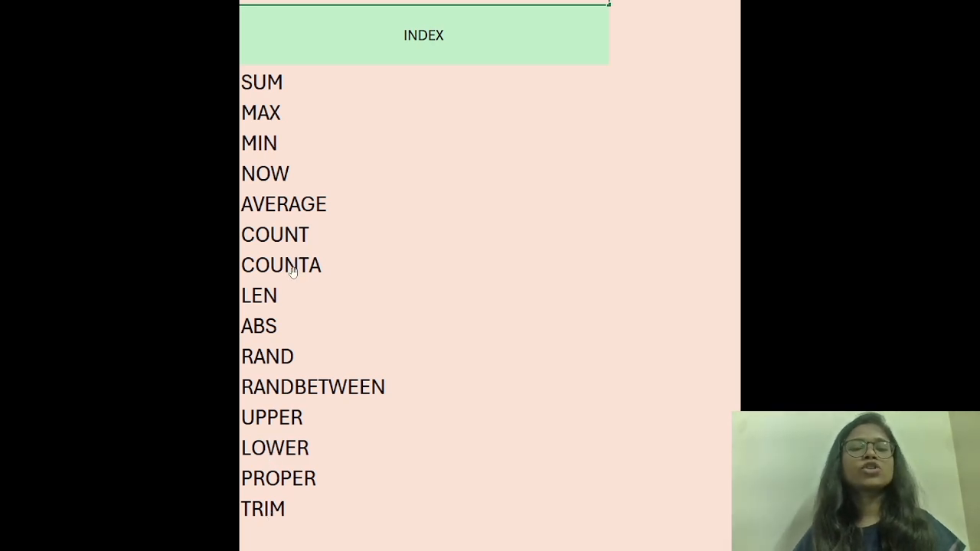
key("alt+Tab")
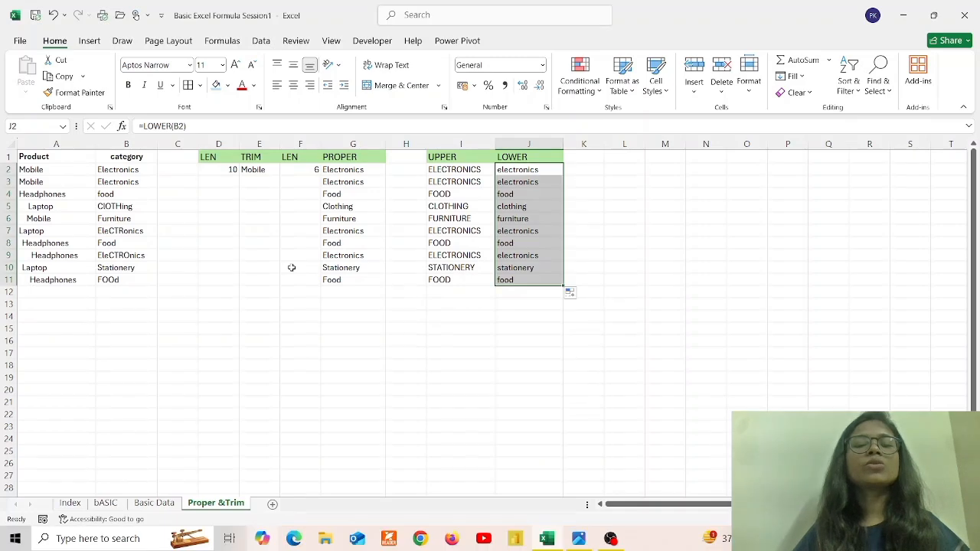
left_click(165, 502)
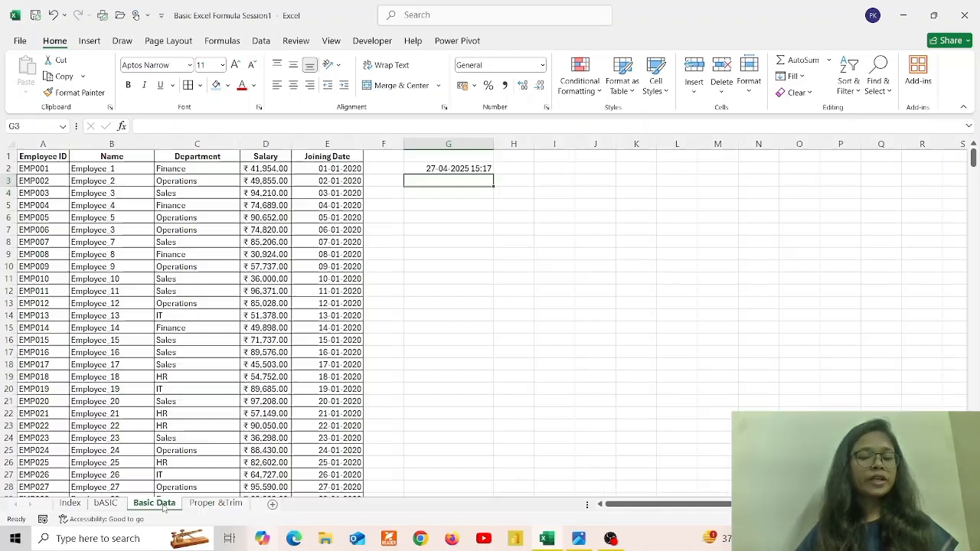
Clear the NOW timestamp from G2 and copy the joining dates E2:E501
left_click(456, 169)
key("Delete")
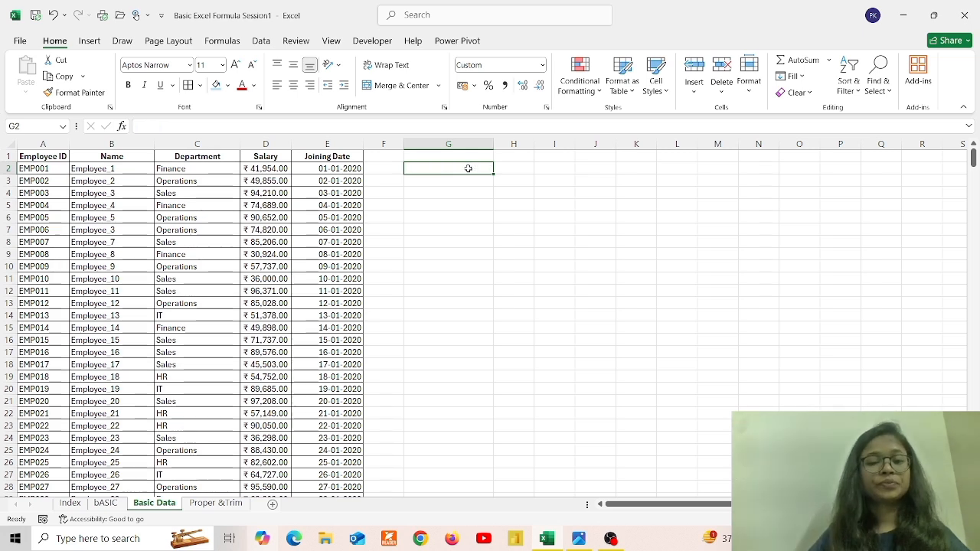
left_click(344, 170)
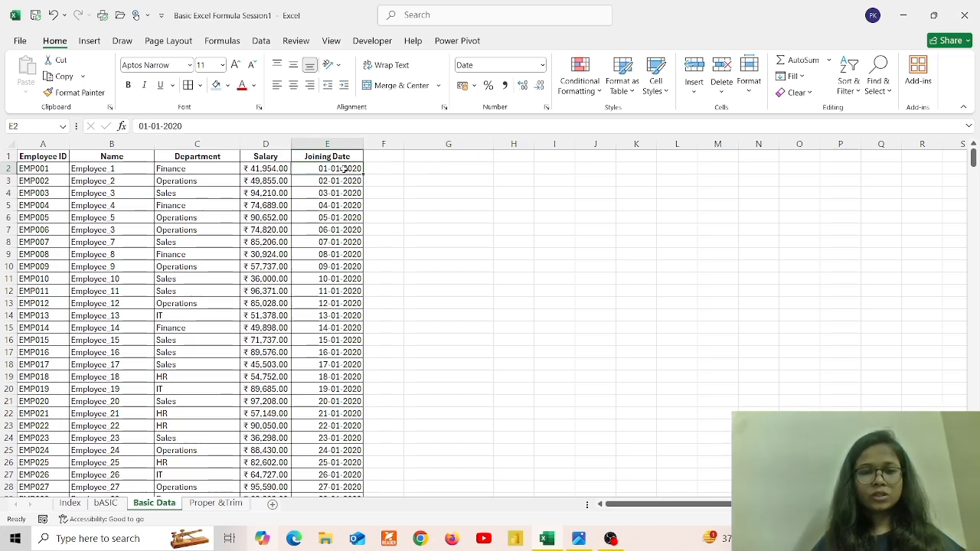
key("ctrl+shift+Down")
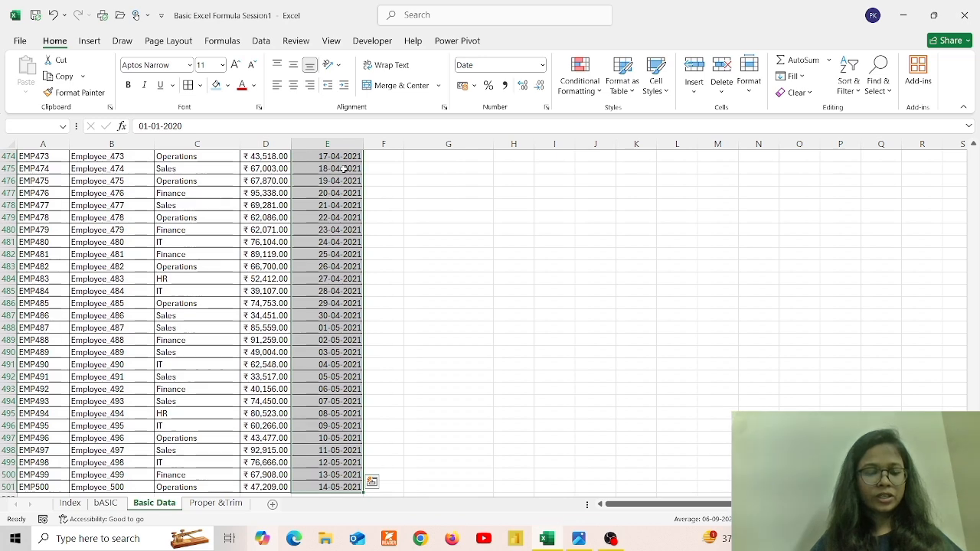
key("ctrl+c")
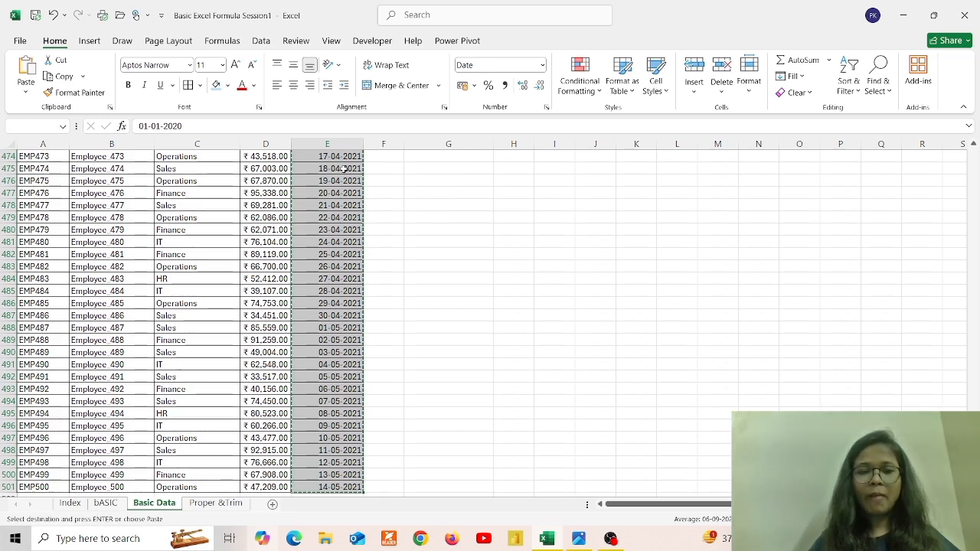
key("ctrl+BackSpace")
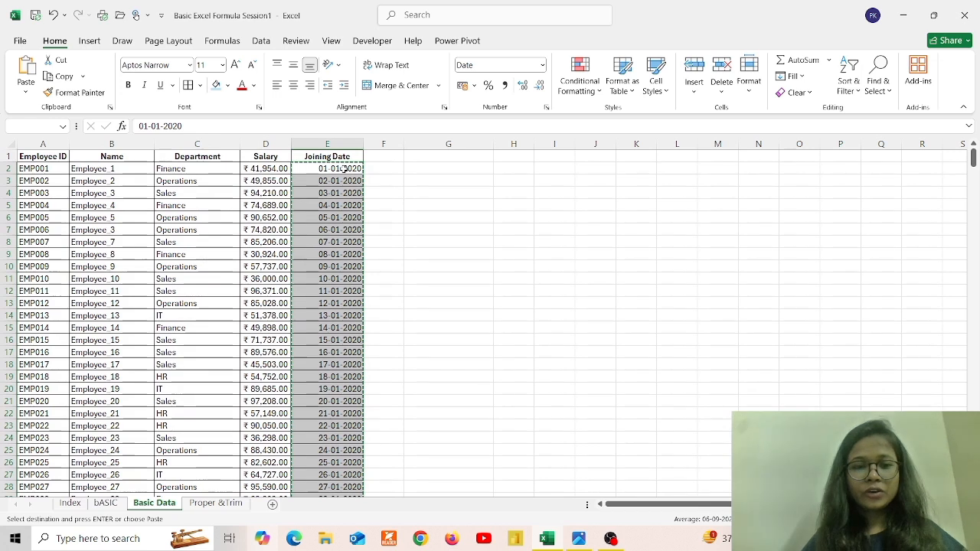
Paste the copied joining dates into column G starting at G2
left_click(424, 168)
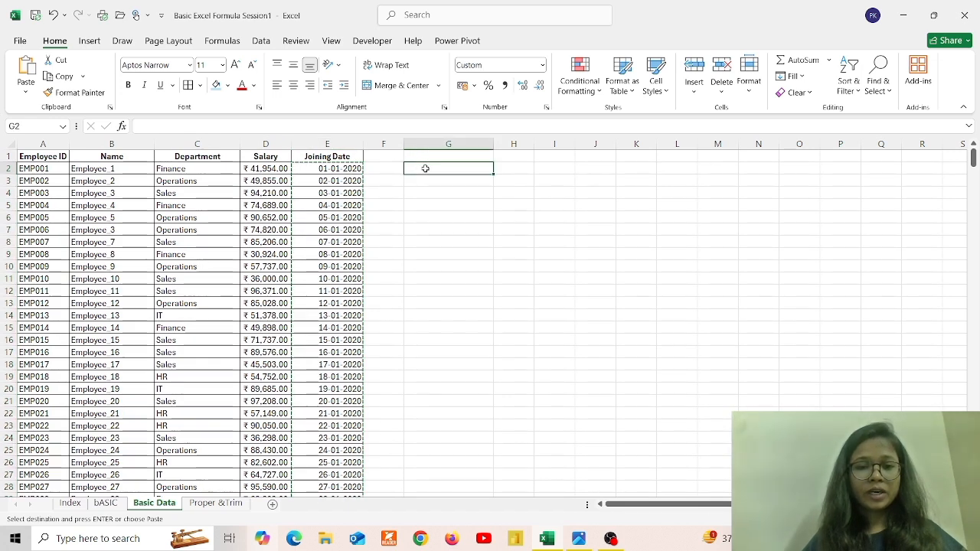
key("ctrl+v")
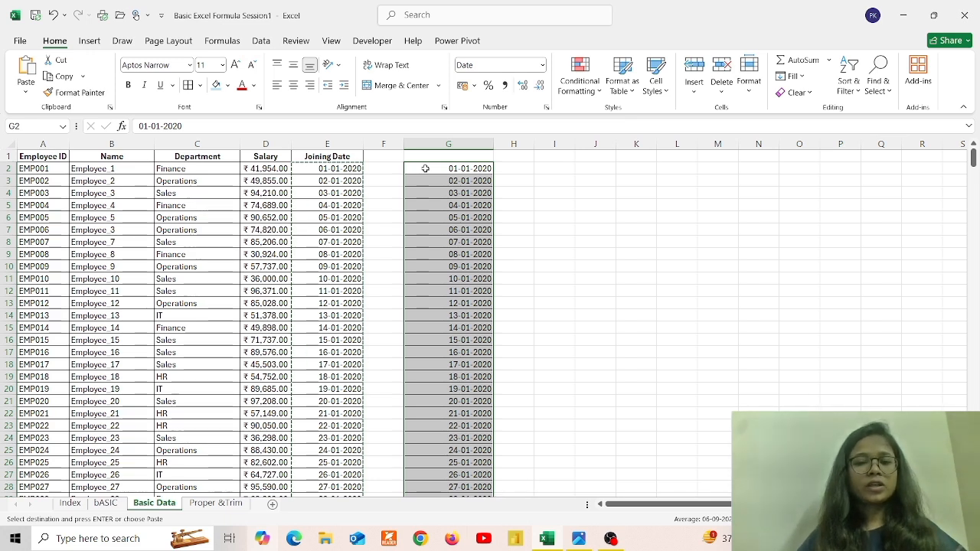
key("Escape")
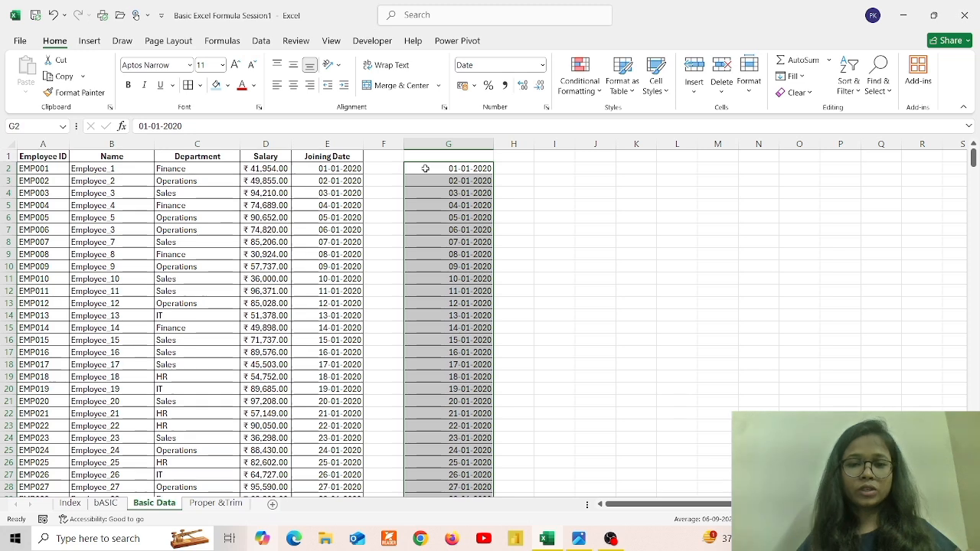
left_click(519, 168)
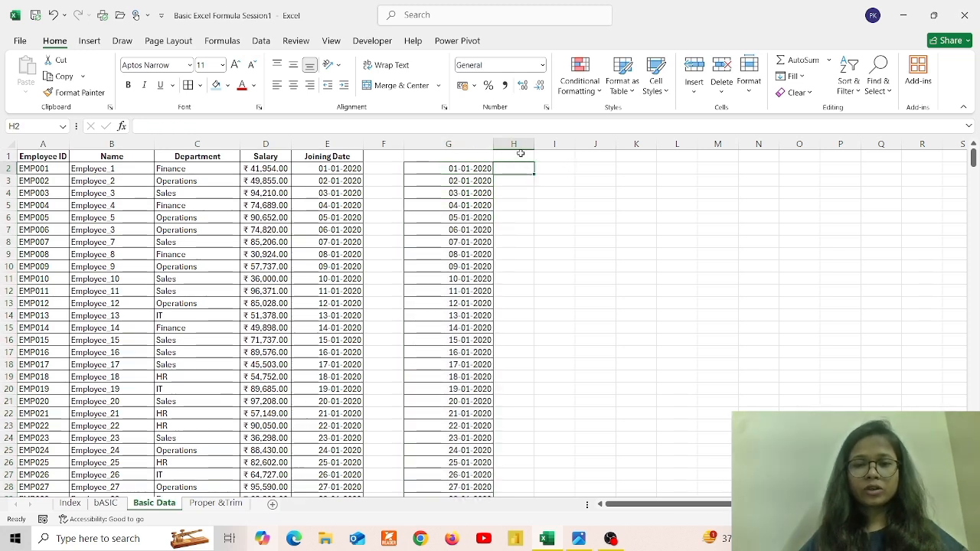
Type the headings COUNT in H1 and COUNTA in J1
left_click(519, 154)
type("cOUNT")
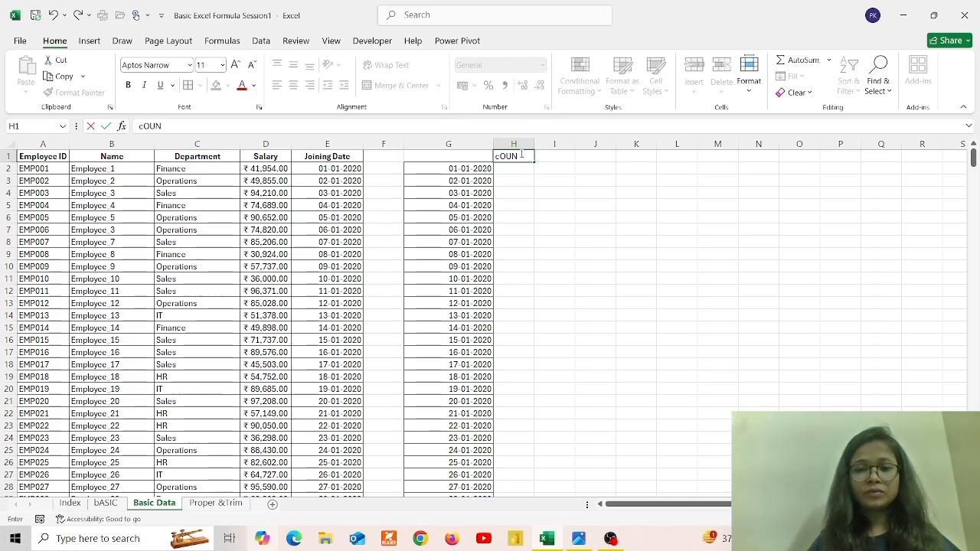
key("BackSpace")
key("BackSpace")
key("BackSpace")
key("BackSpace")
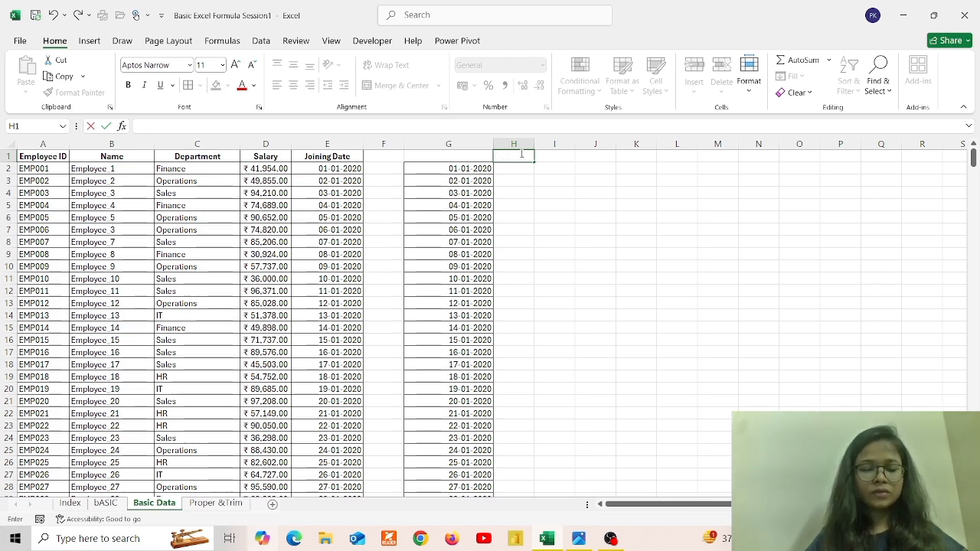
type("COUNT")
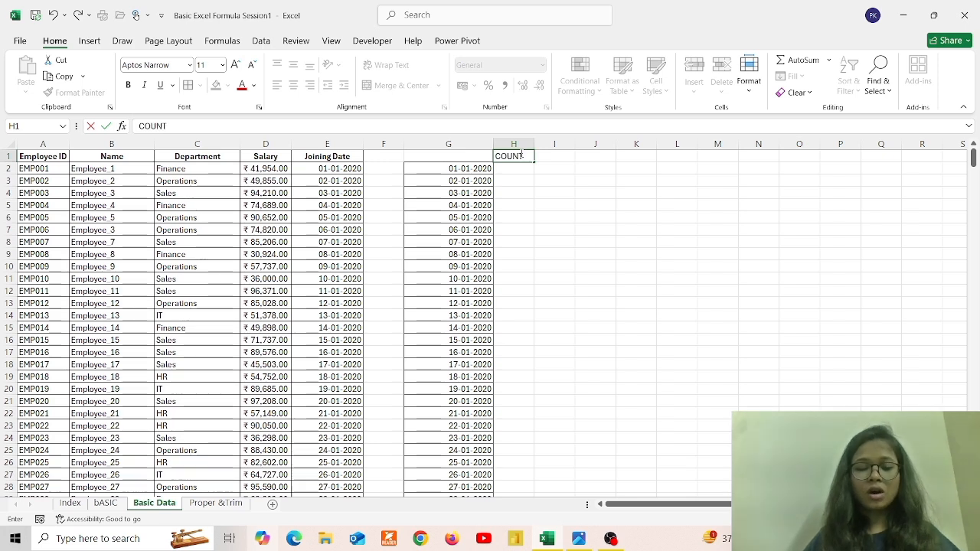
key("Tab")
key("Tab")
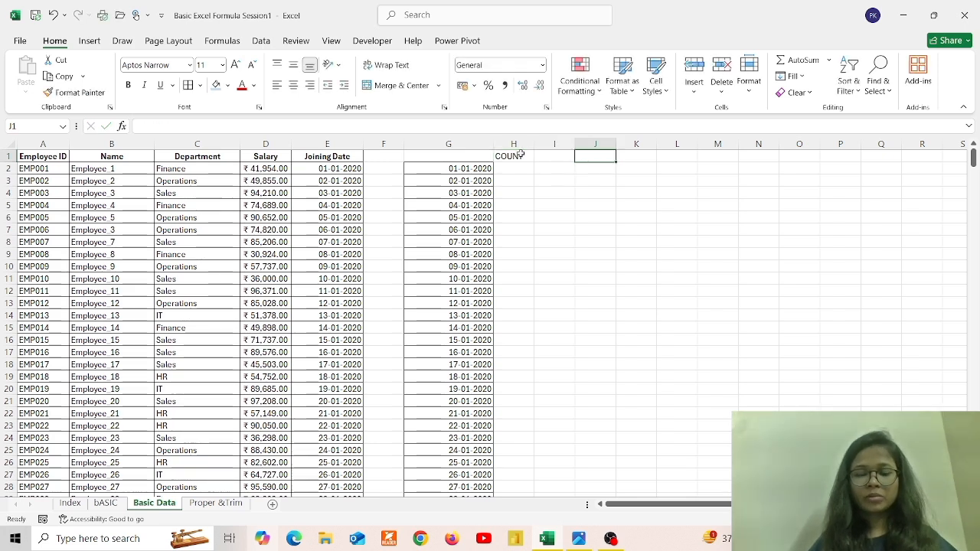
type("CON")
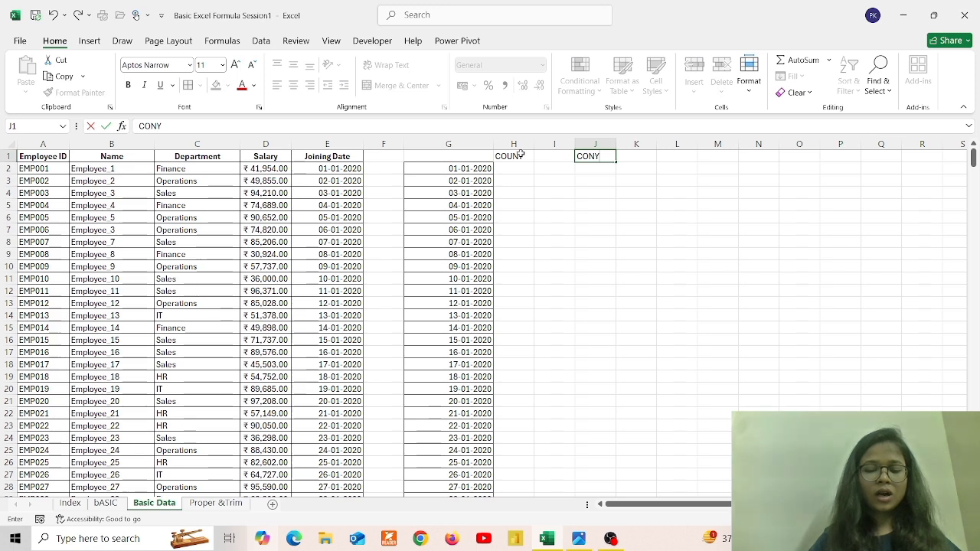
key("BackSpace")
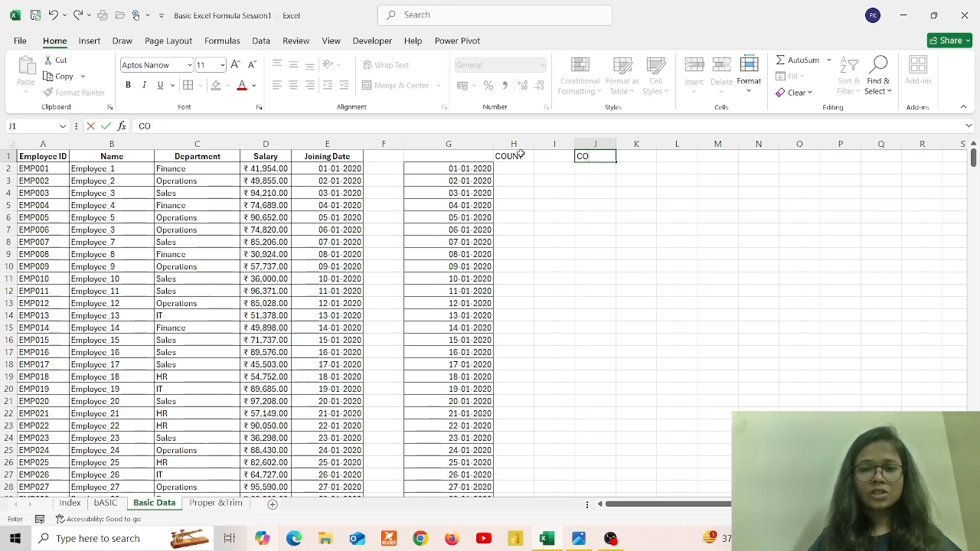
type("UN")
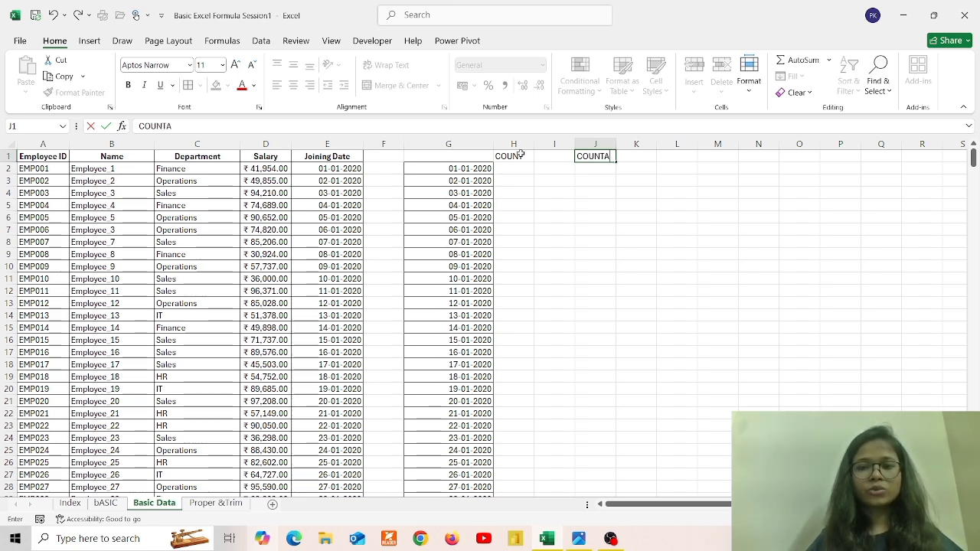
type("TA")
key("Return")
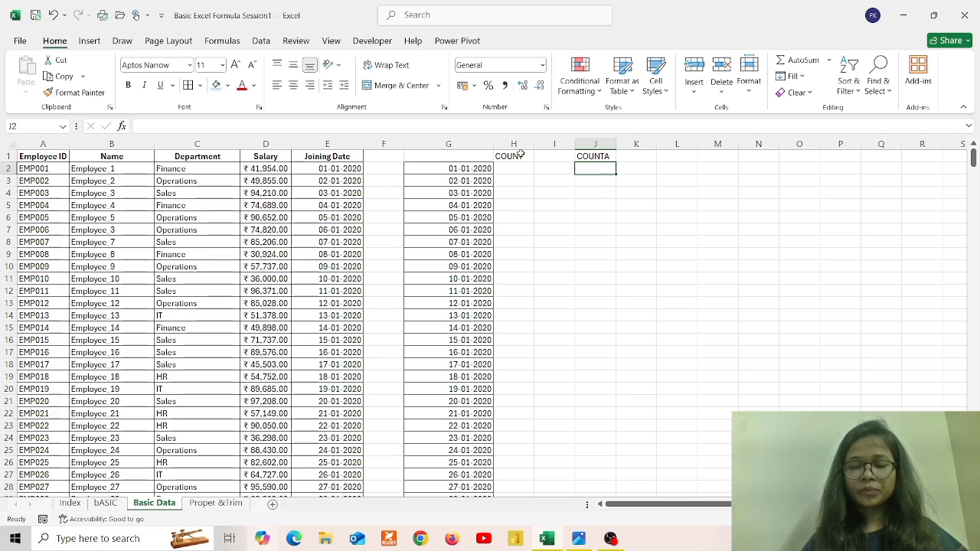
key("Left")
key("Left")
Enter =COUNT(G2:G501) in H2 to count the numeric dates, giving 500
type("=")
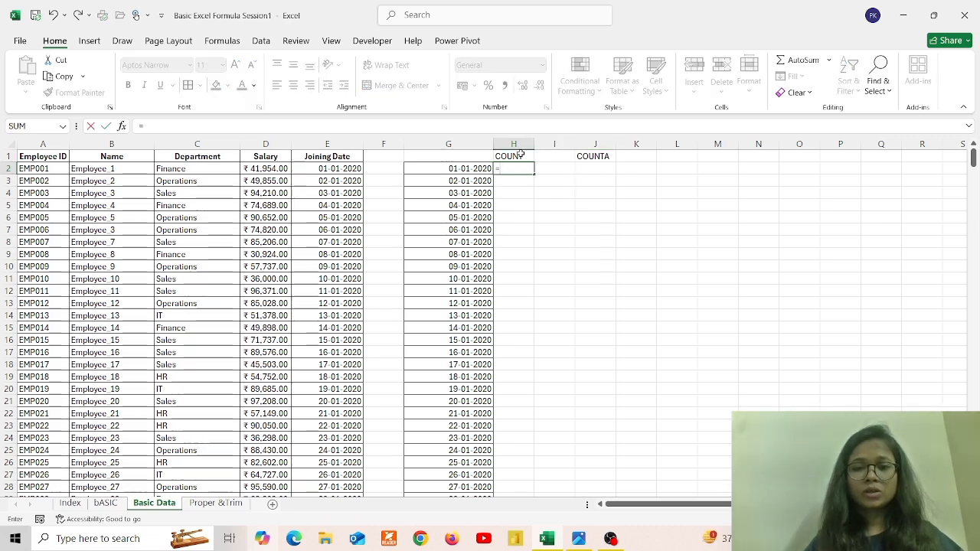
type("COUN")
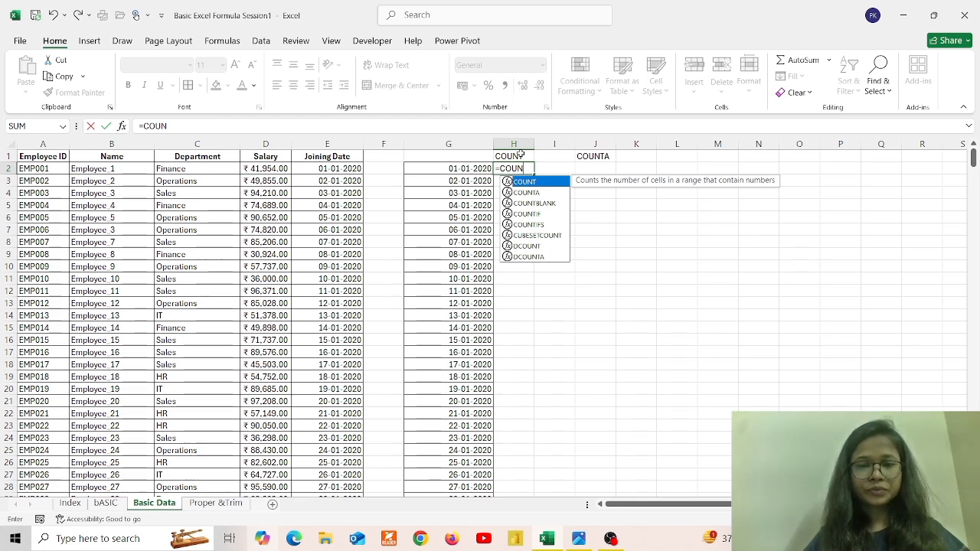
key("Tab")
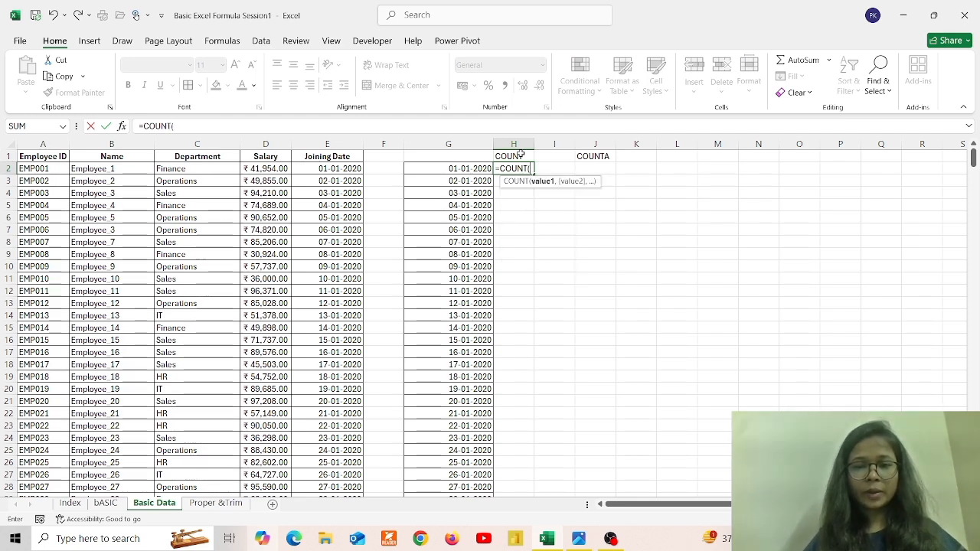
left_click(465, 167)
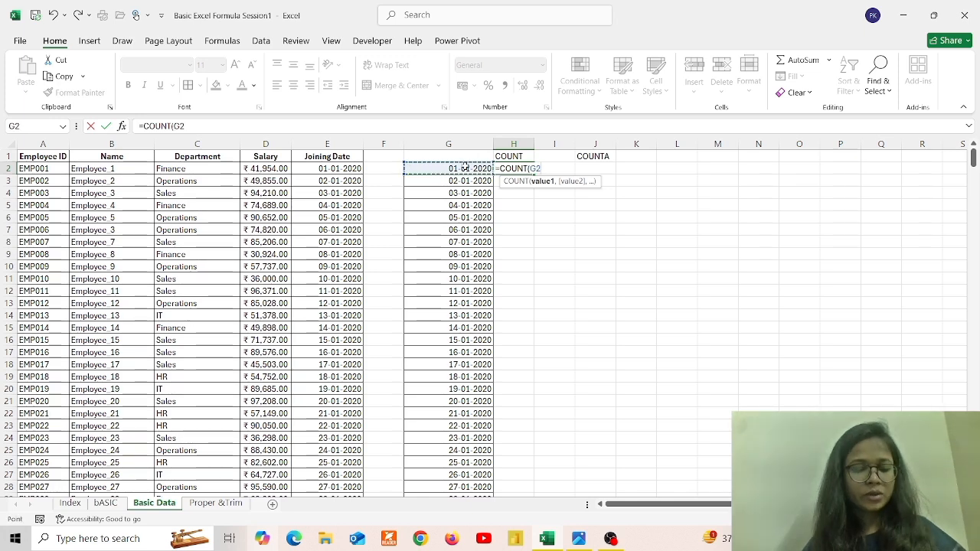
key("ctrl+shift+Down")
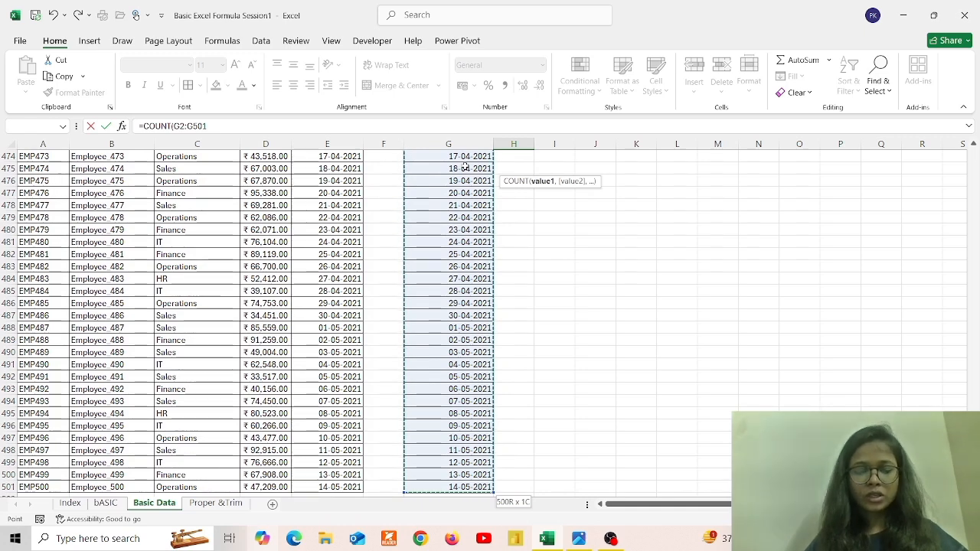
key("ctrl+BackSpace")
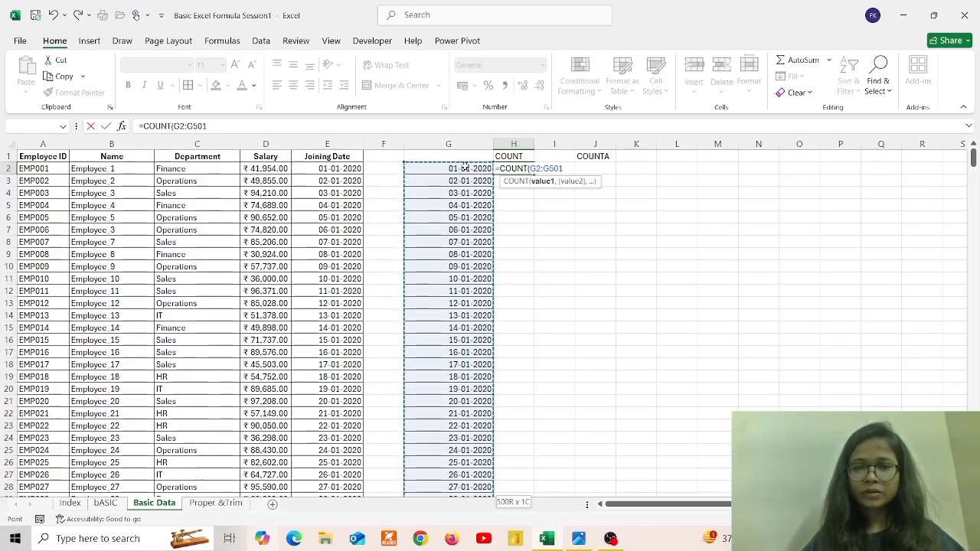
type(")")
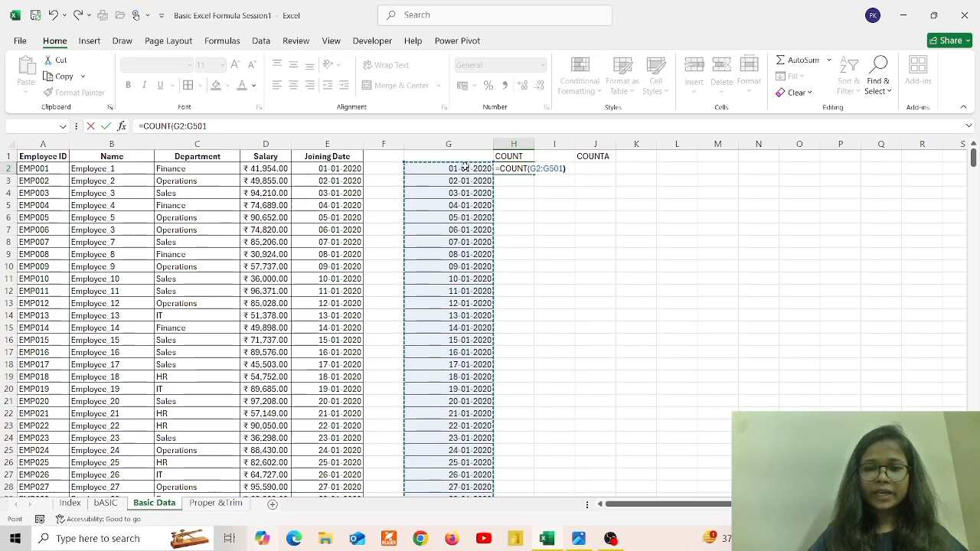
key("Return")
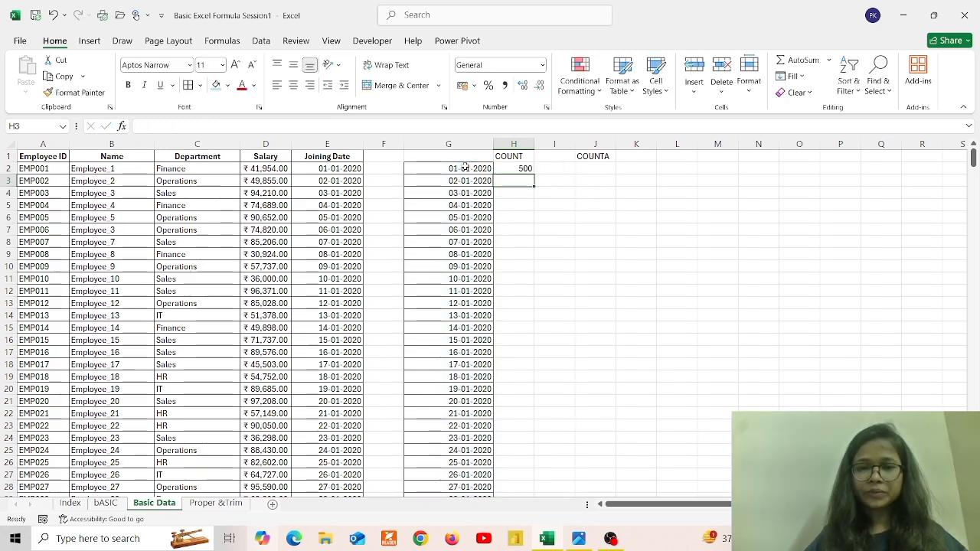
Fill the H2 formula down column H, then undo the fill
left_click(520, 168)
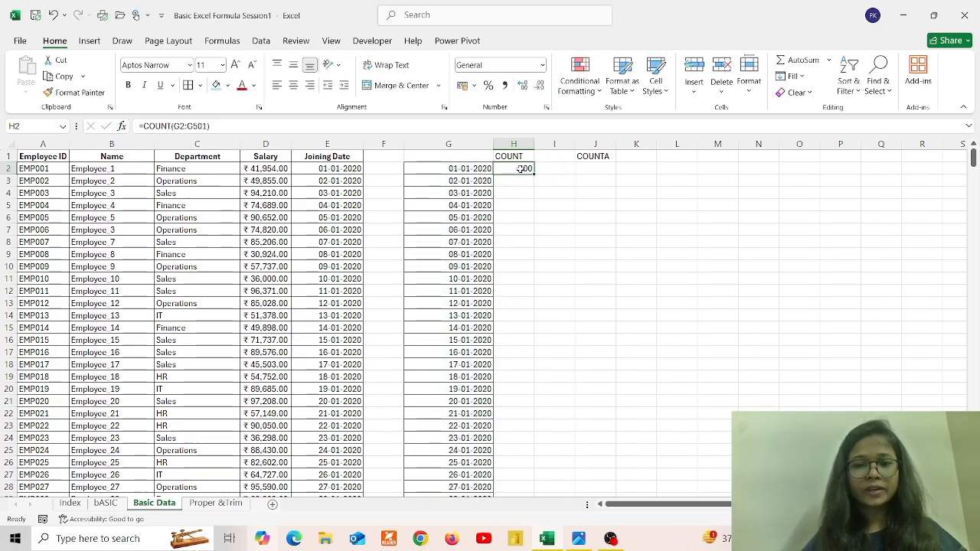
double_click(535, 174)
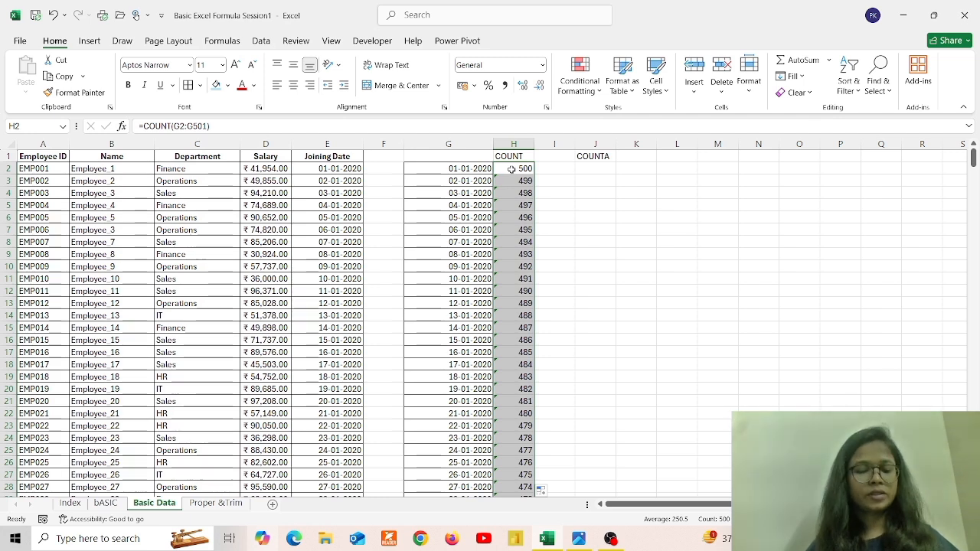
key("ctrl+z")
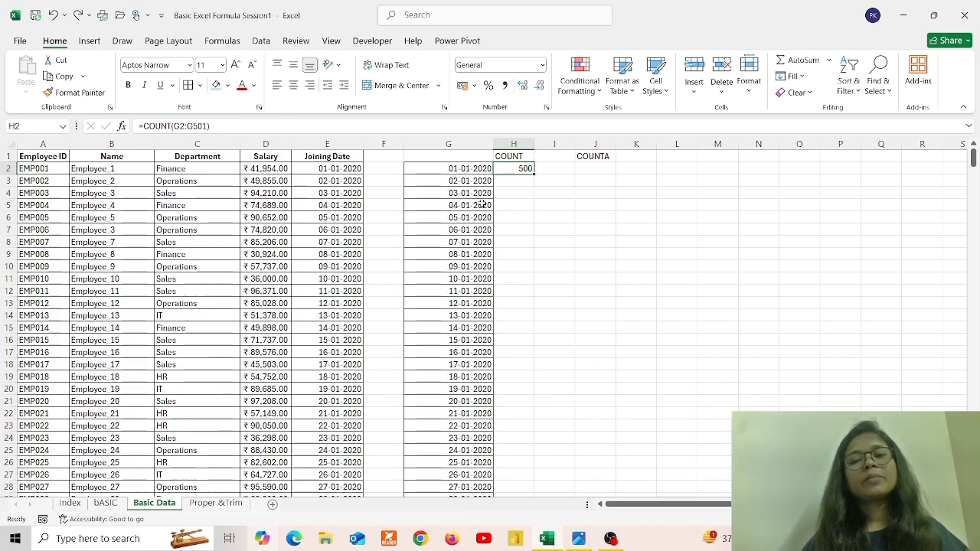
Enter =COUNTA(G2:G501) in J2, returning 500 like the COUNT result
left_click(591, 168)
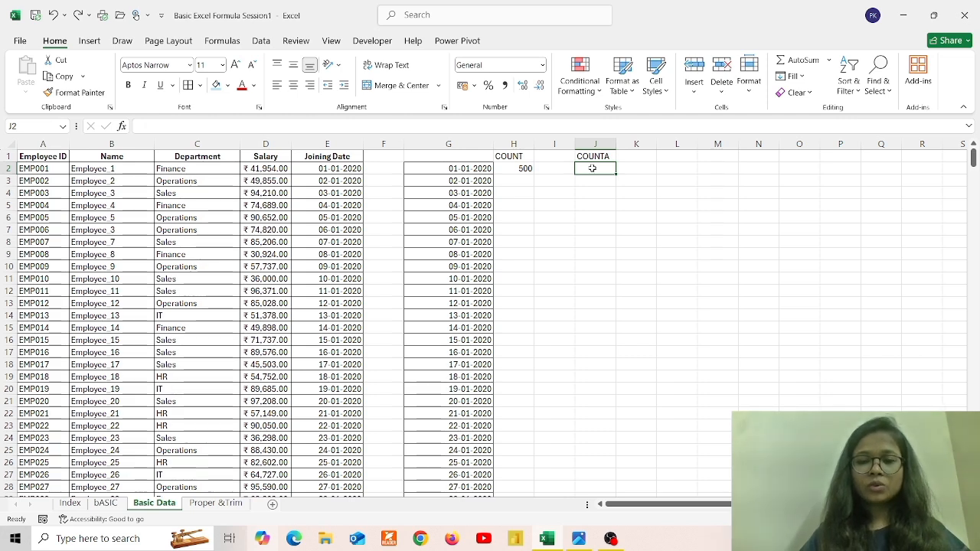
type("=")
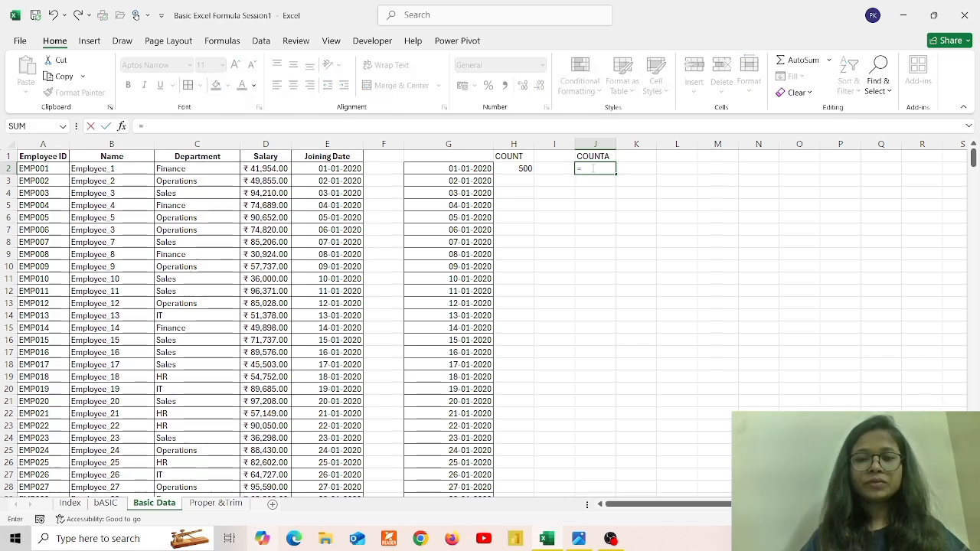
type("C")
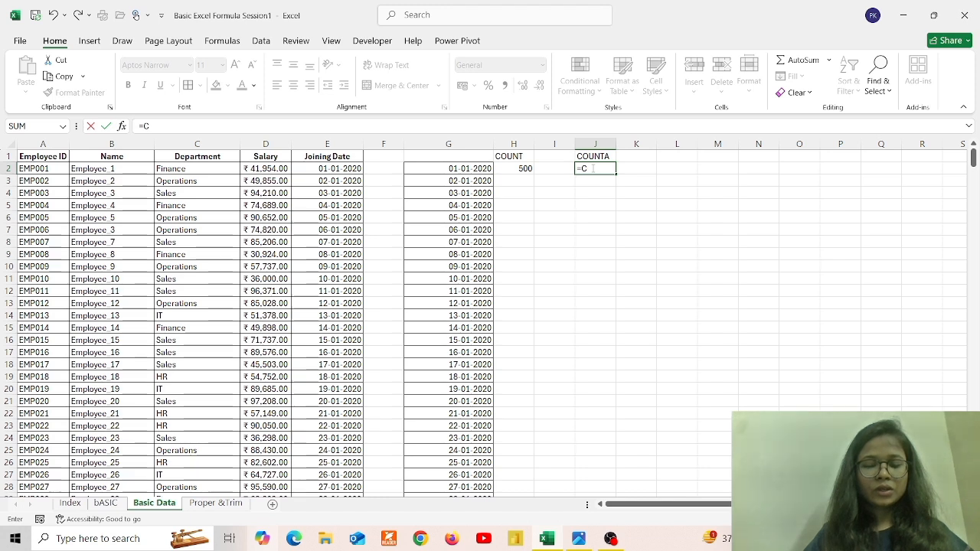
type("OUNT")
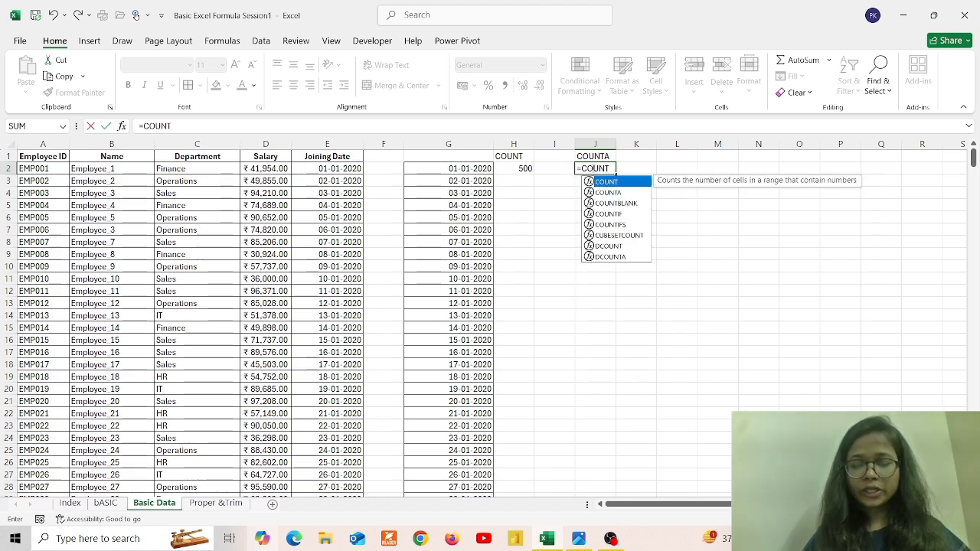
key("Down")
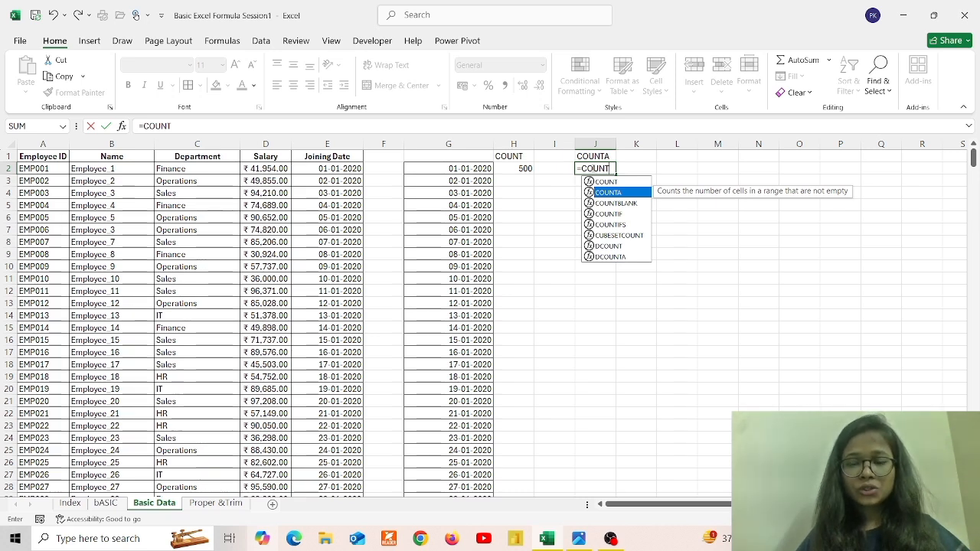
key("Tab")
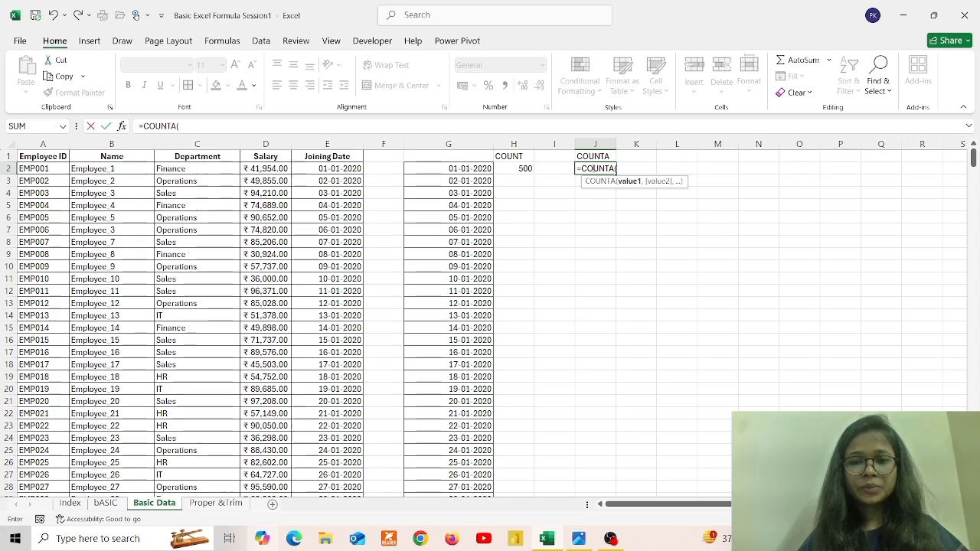
left_click(465, 169)
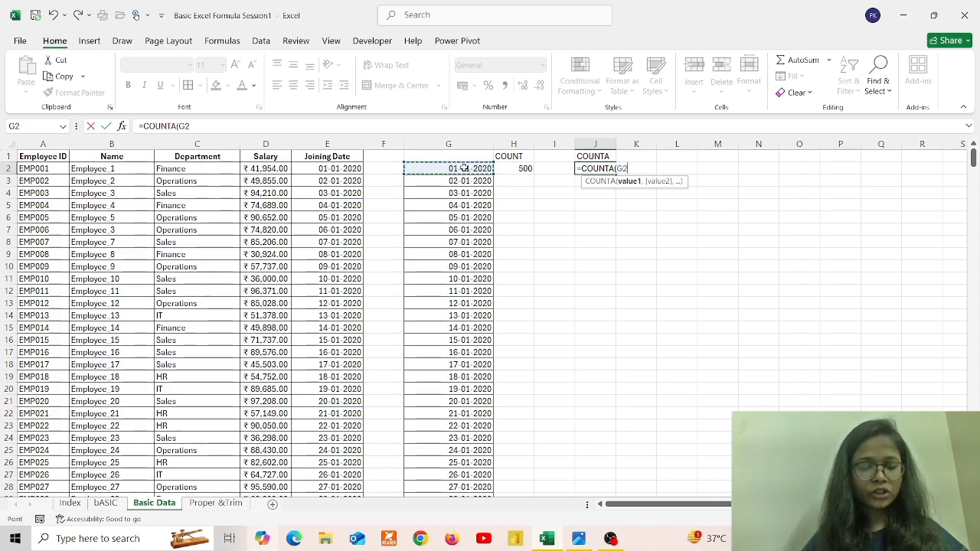
key("ctrl+shift+Down")
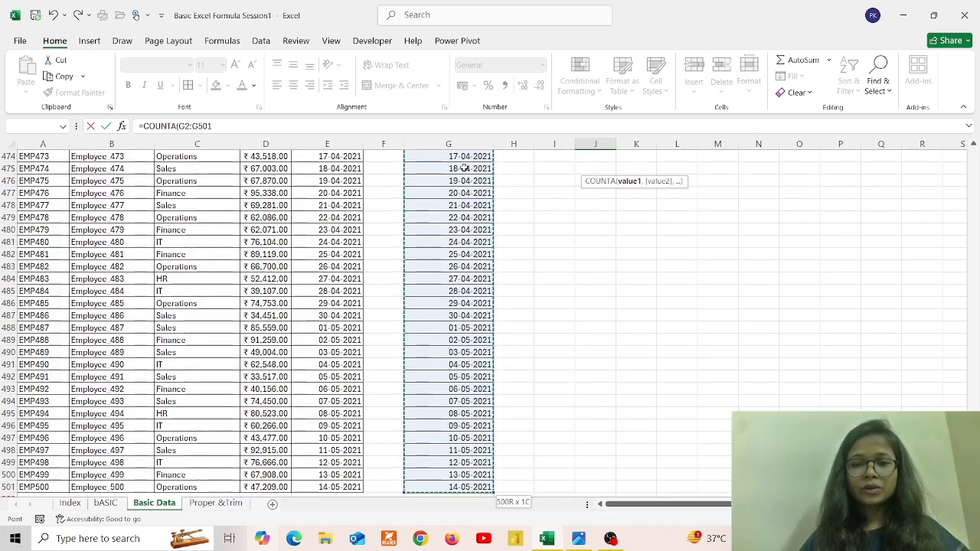
key("ctrl+BackSpace")
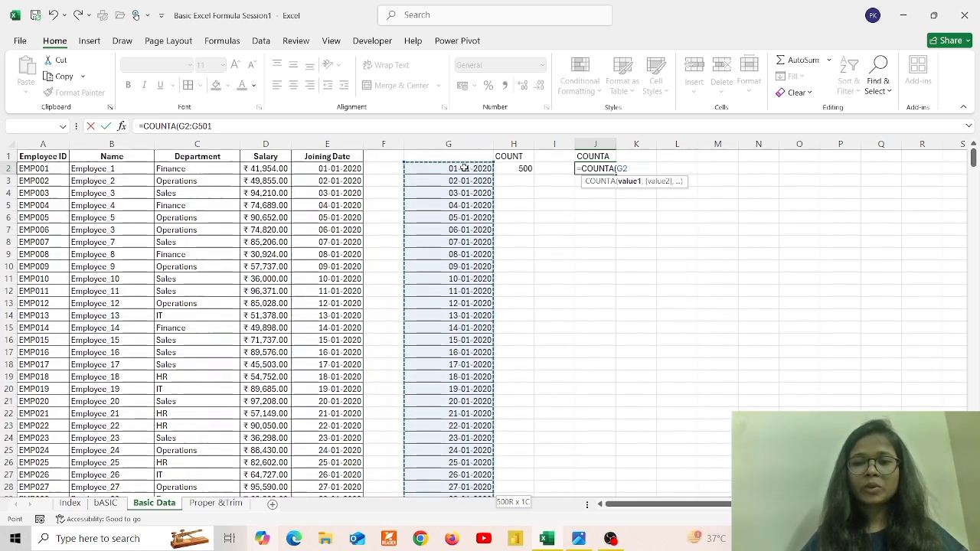
type(")")
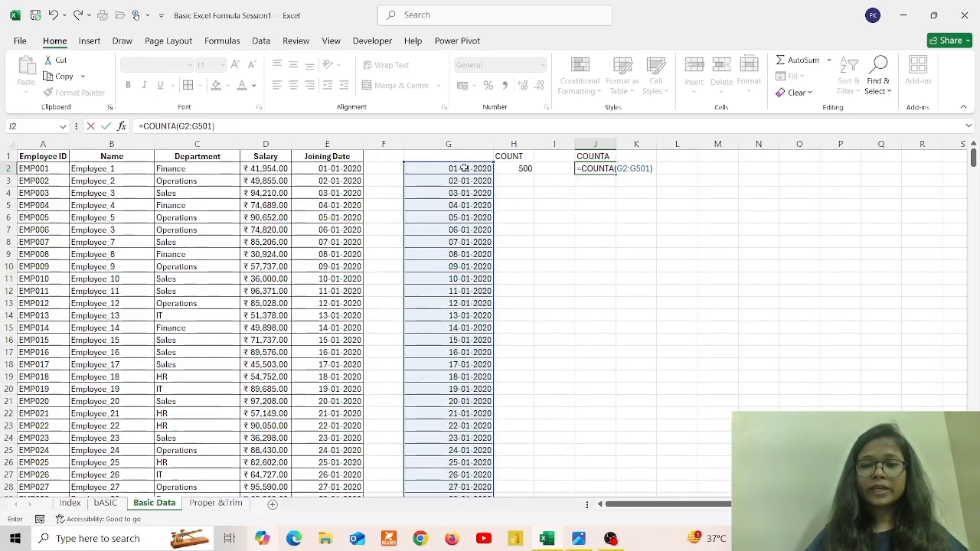
key("Return")
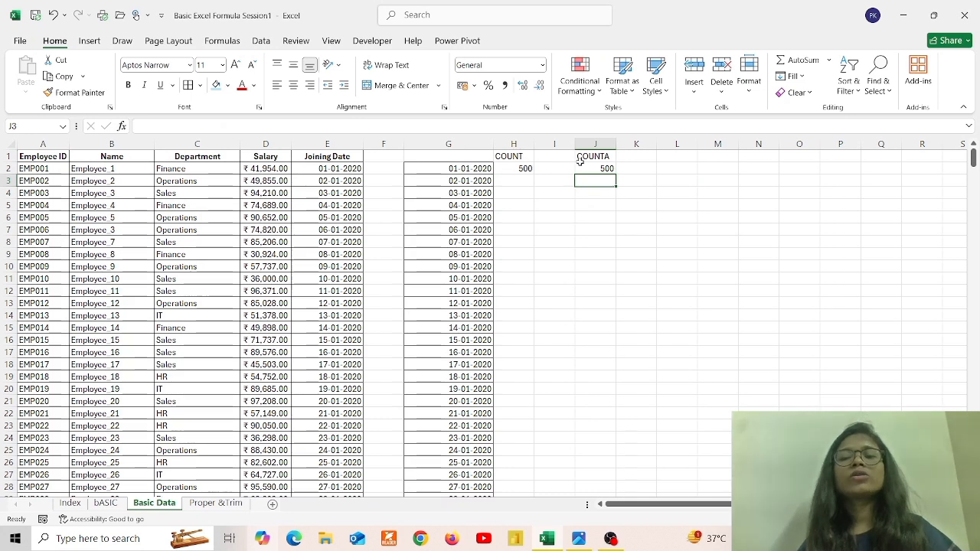
Overwrite the date in G3 with the text ABCD, dropping COUNT to 499
left_click(469, 182)
type("AB")
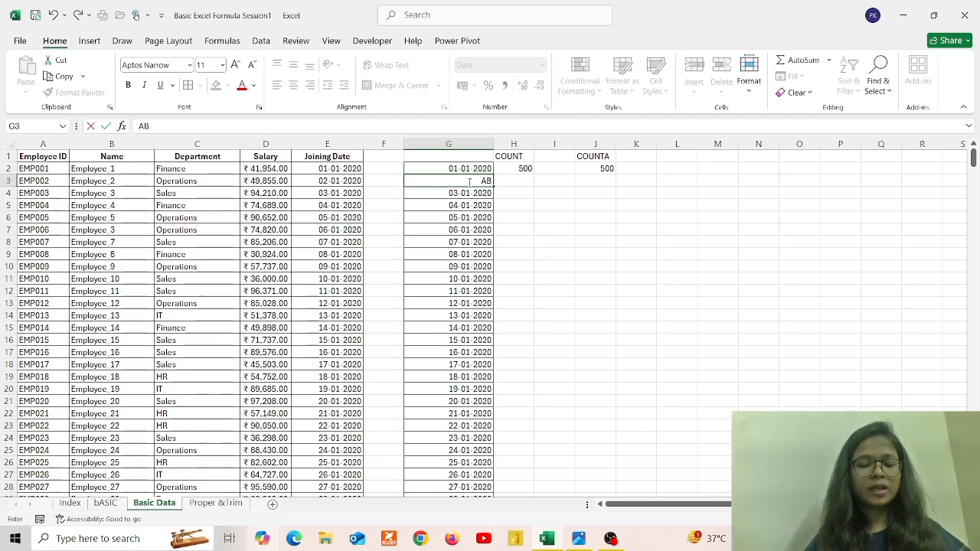
type("CD")
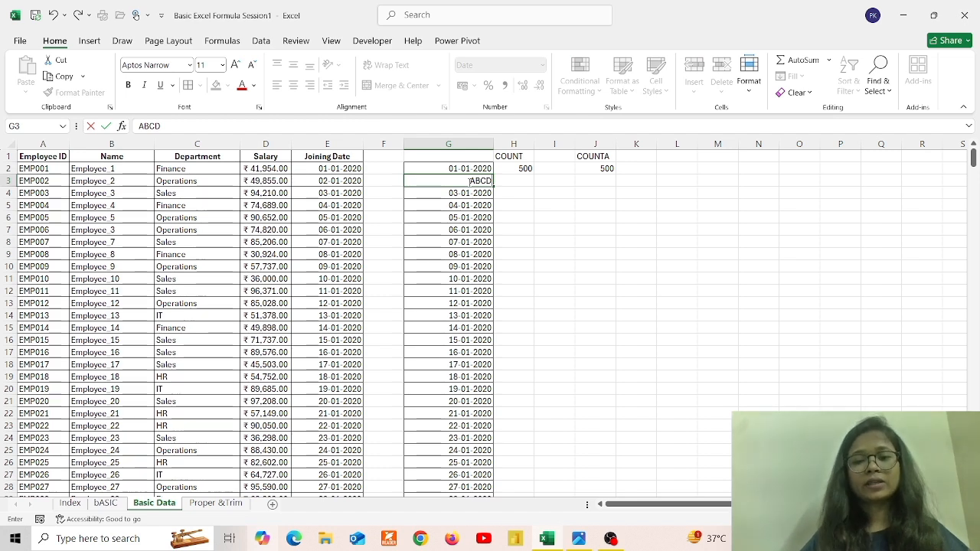
key("Return")
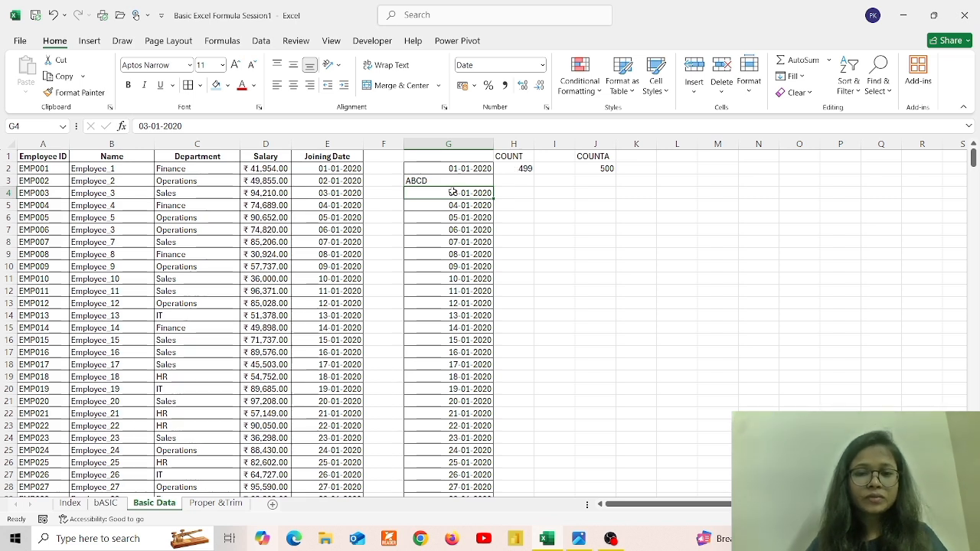
Type abcd into G4 so COUNT falls to 498 while COUNTA stays 500
type("abcd")
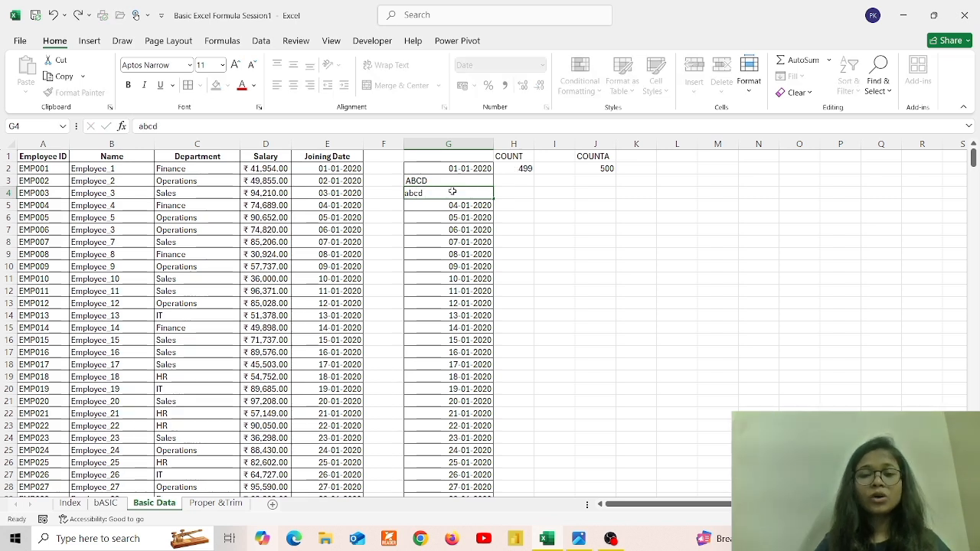
key("Return")
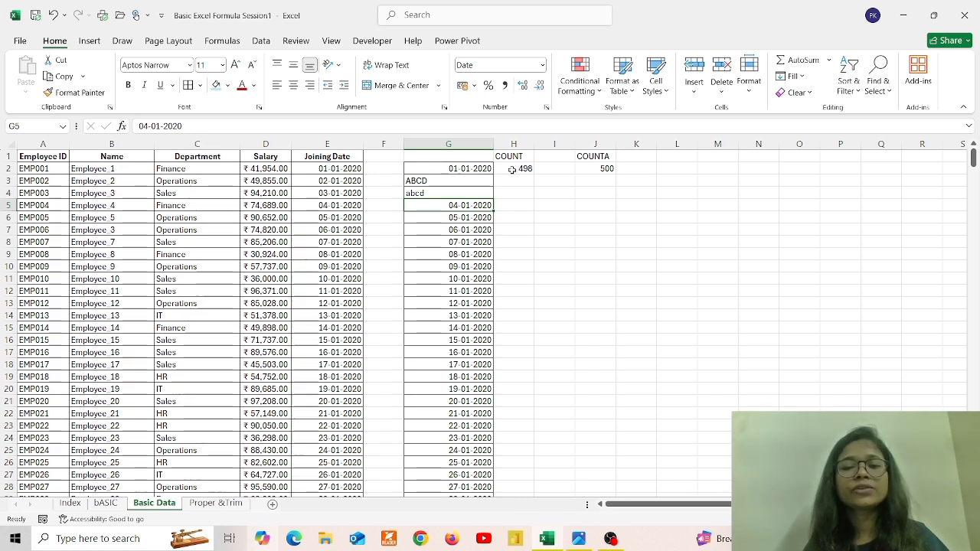
left_click(469, 169)
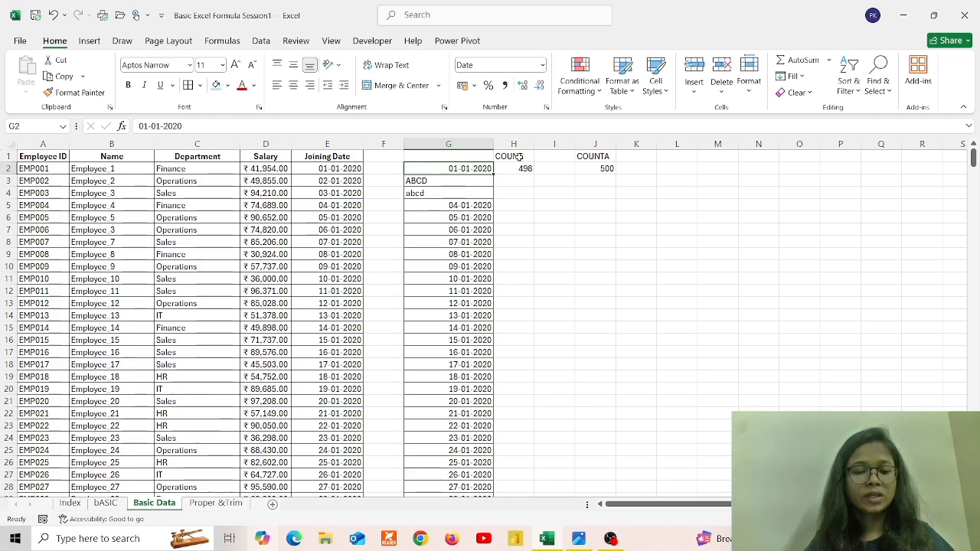
left_click(216, 505)
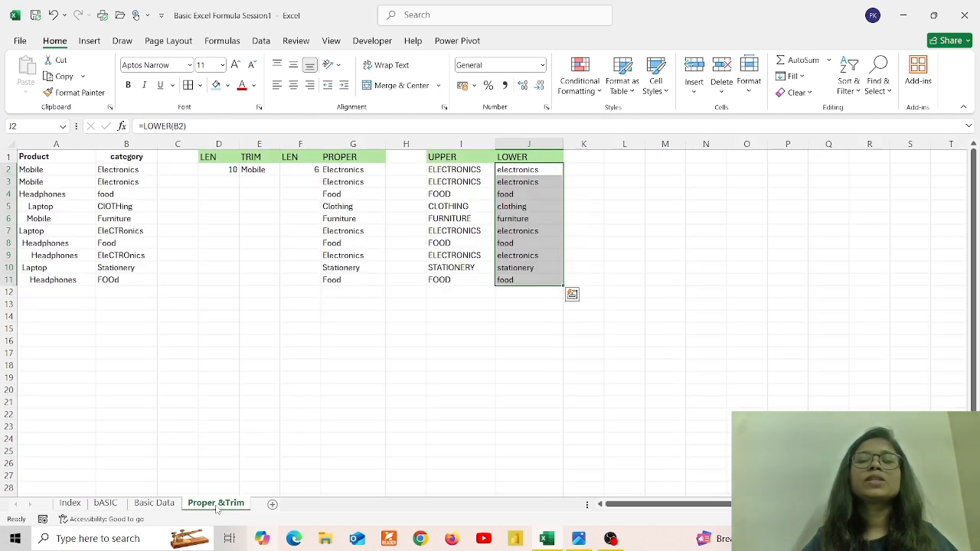
left_click(155, 502)
left_click(107, 504)
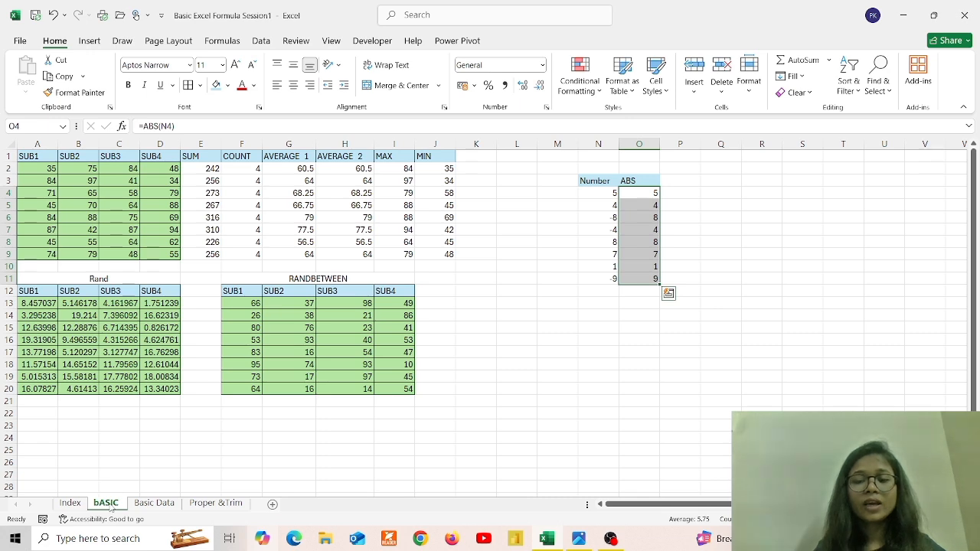
left_click(110, 505)
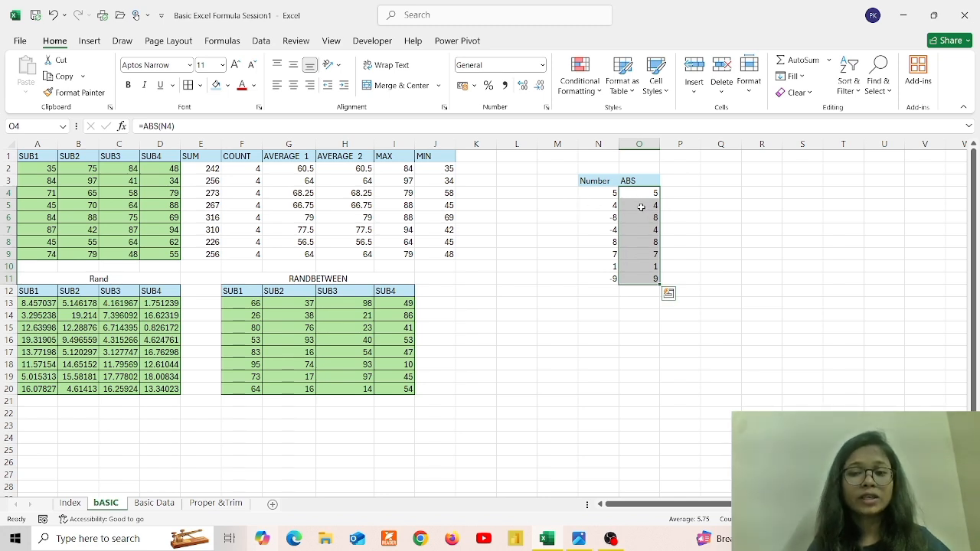
left_click(154, 502)
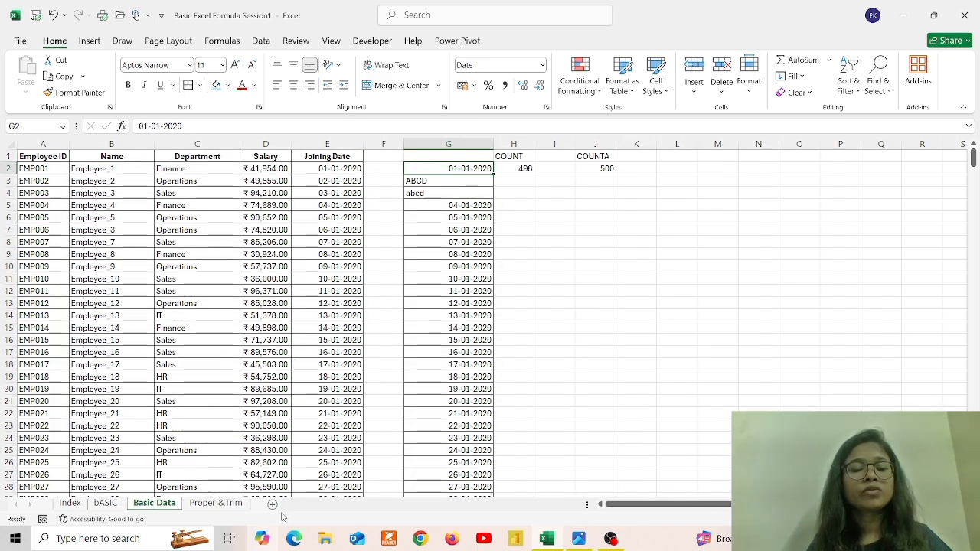
Switch to the Proper &Trim sheet and inspect the =LEN(A2) formula in D2
left_click(217, 503)
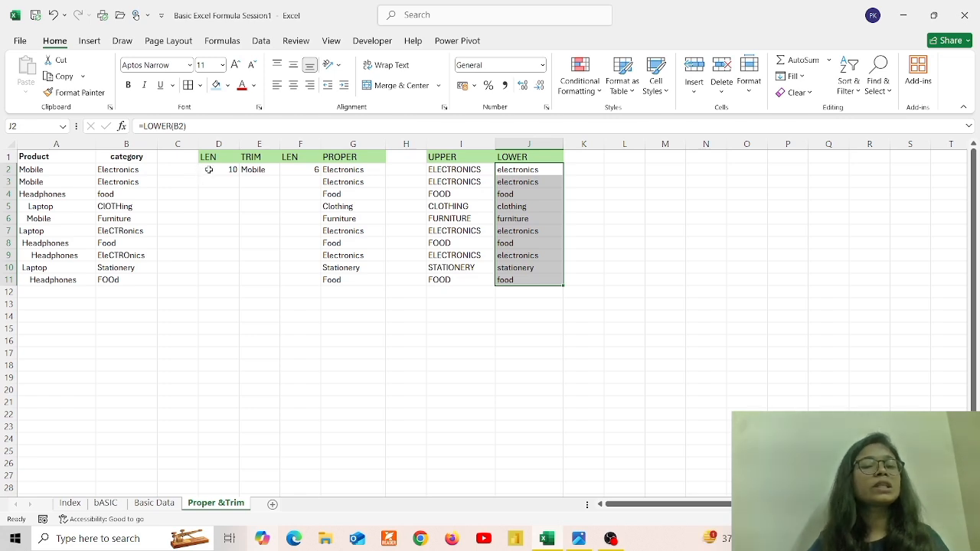
left_click(221, 171)
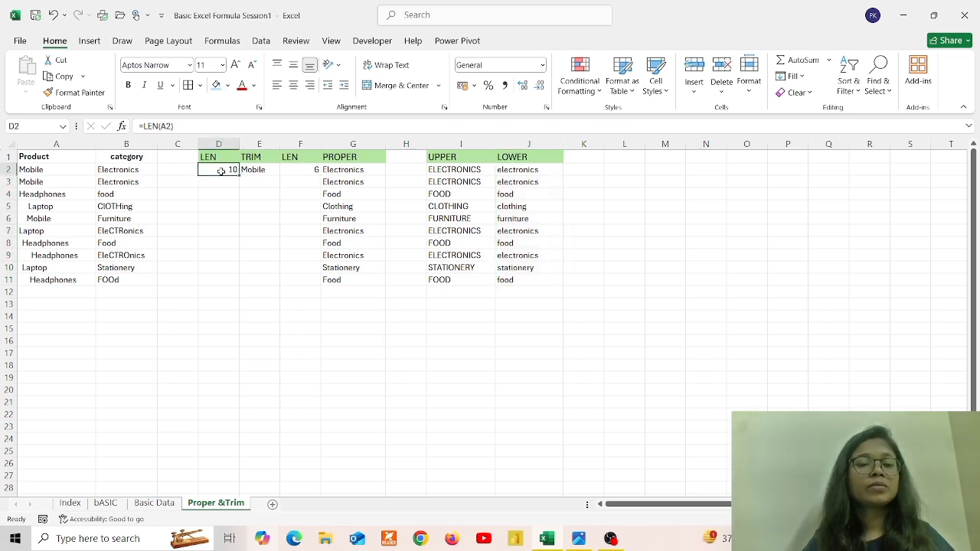